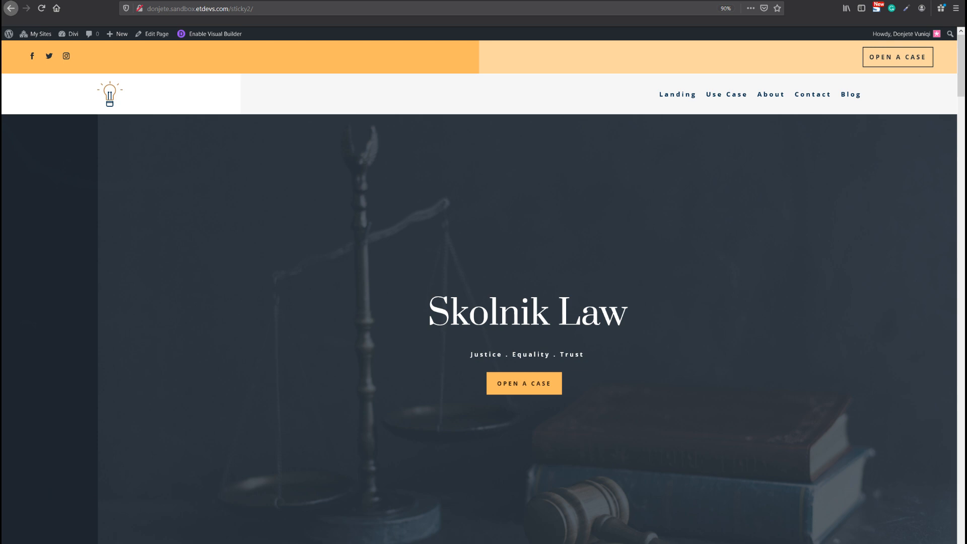
Examine how the sticky header of the finished Skolnik Law page changes at desktop width compared with its non-sticky state
scroll(483, 292, "down", 3)
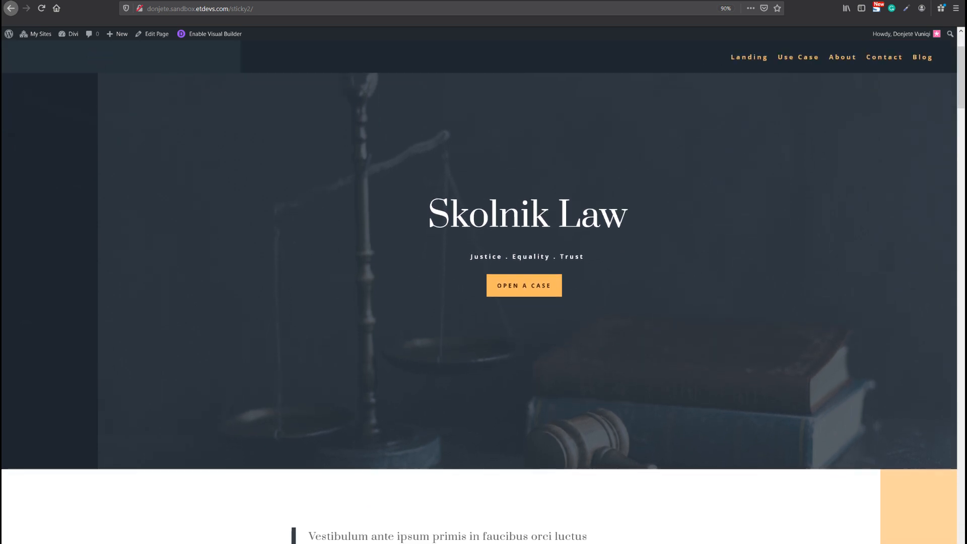
scroll(484, 282, "down", 4)
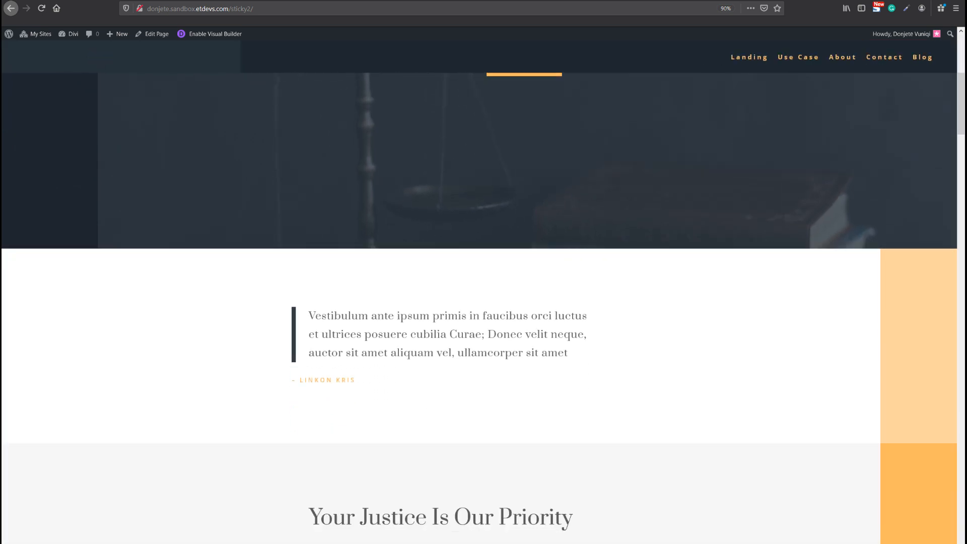
scroll(484, 282, "up", 2)
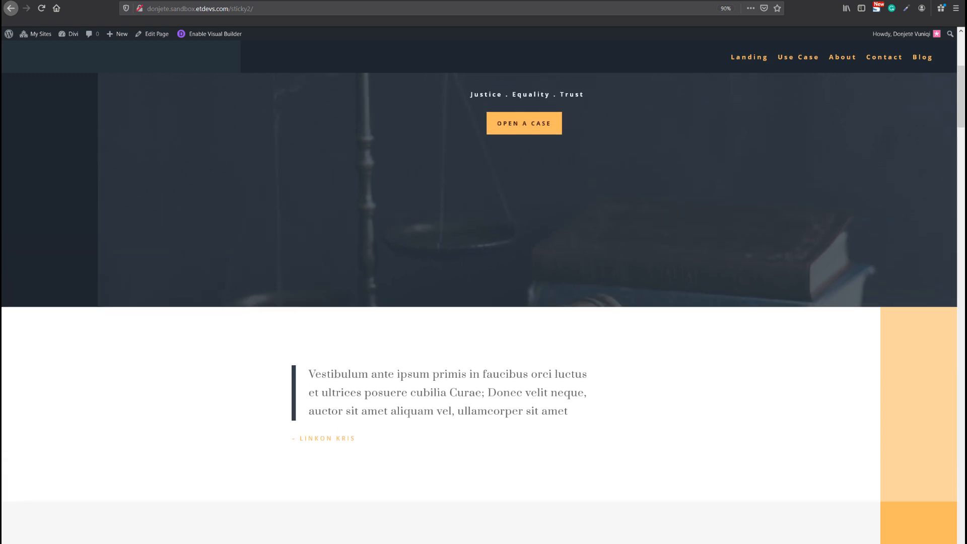
scroll(483, 282, "up", 5)
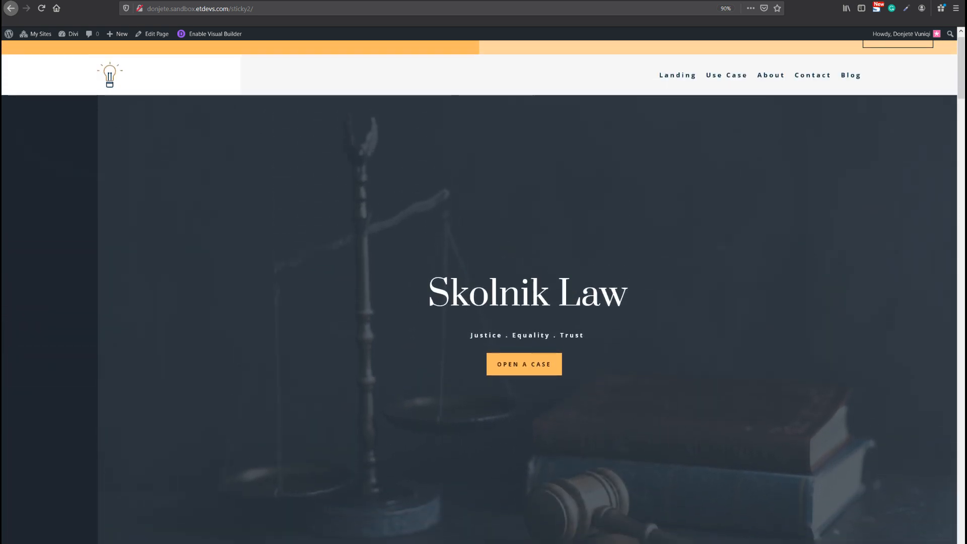
scroll(484, 282, "up", 1)
scroll(484, 282, "down", 3)
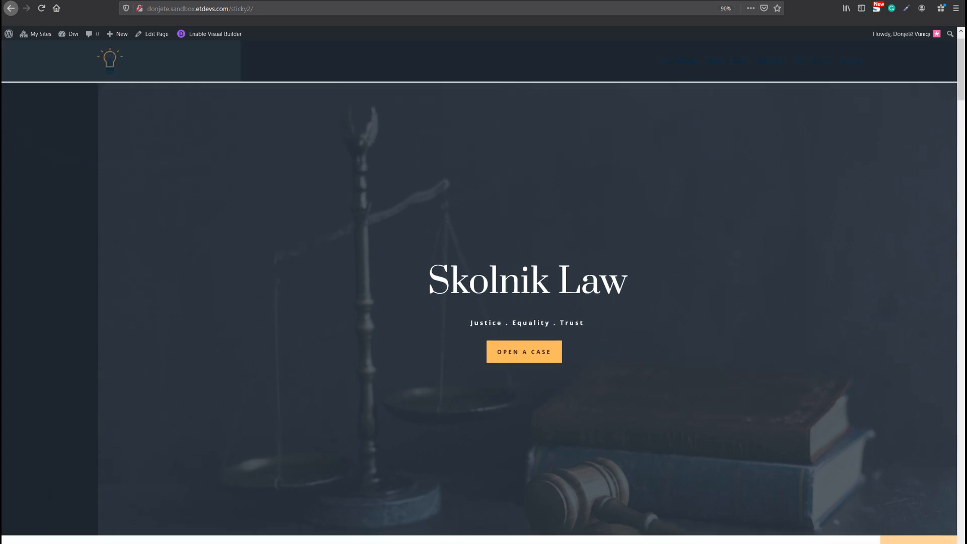
scroll(484, 282, "down", 2)
scroll(484, 282, "up", 5)
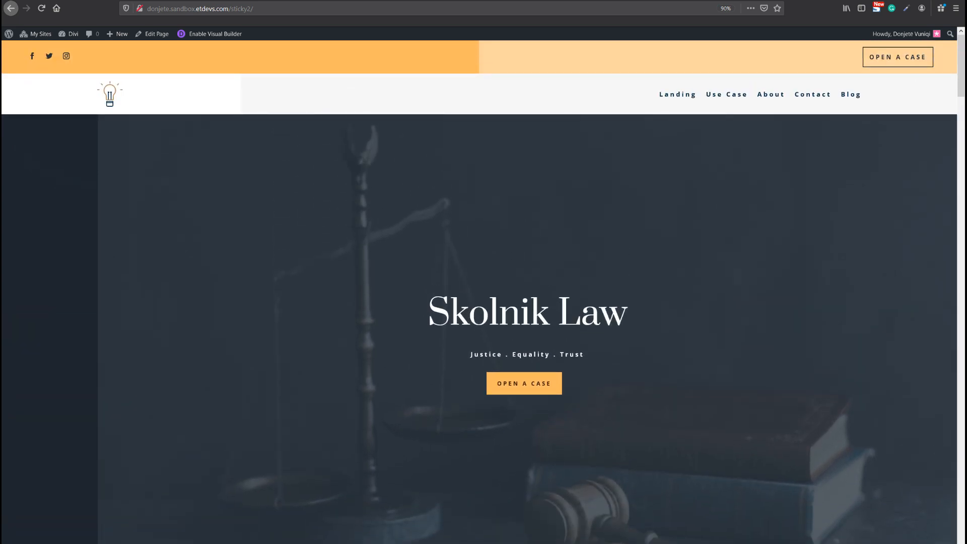
scroll(484, 282, "down", 3)
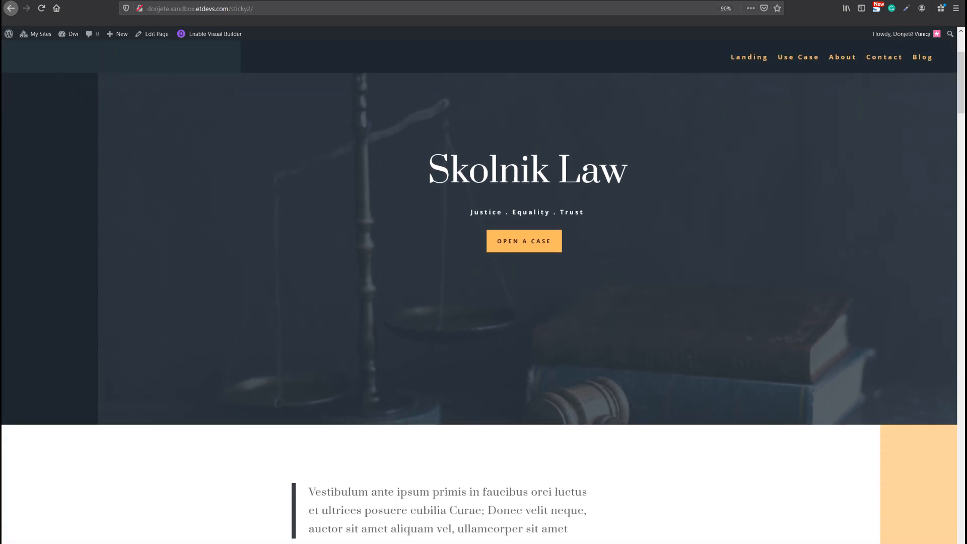
scroll(483, 283, "up", 1)
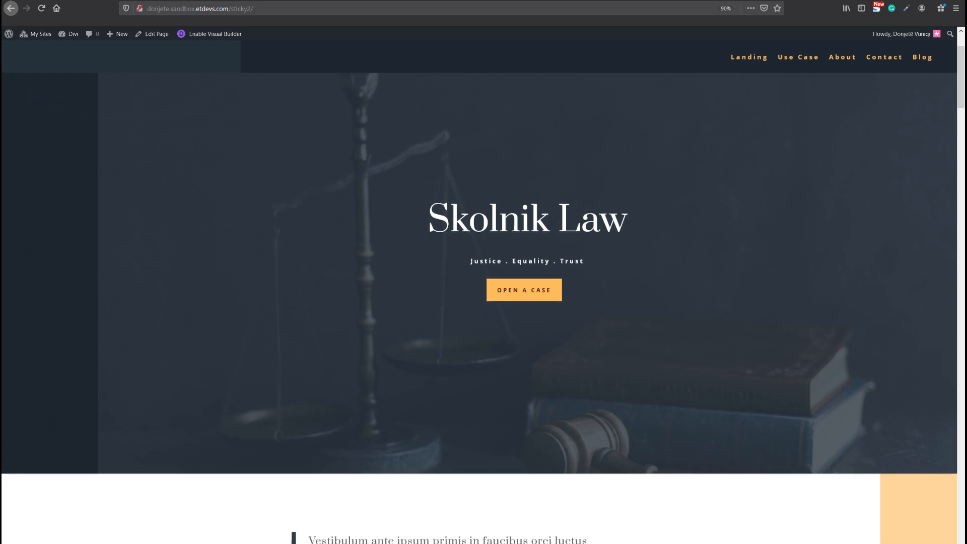
scroll(484, 283, "up", 2)
scroll(484, 282, "down", 3)
scroll(483, 282, "up", 1)
scroll(484, 282, "up", 2)
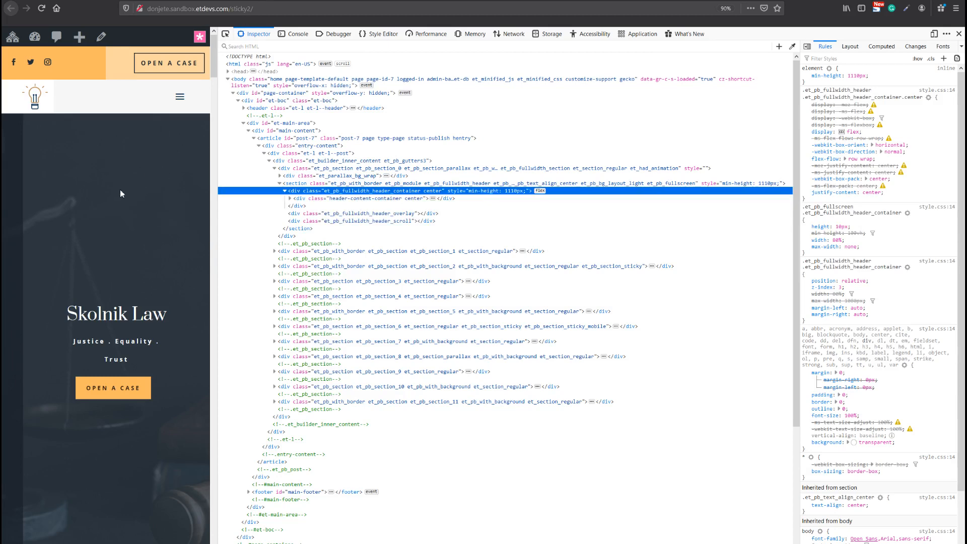
Check the sticky header at mobile width, expanding and collapsing its navigation menu while partway down the page
scroll(120, 191, "down", 2)
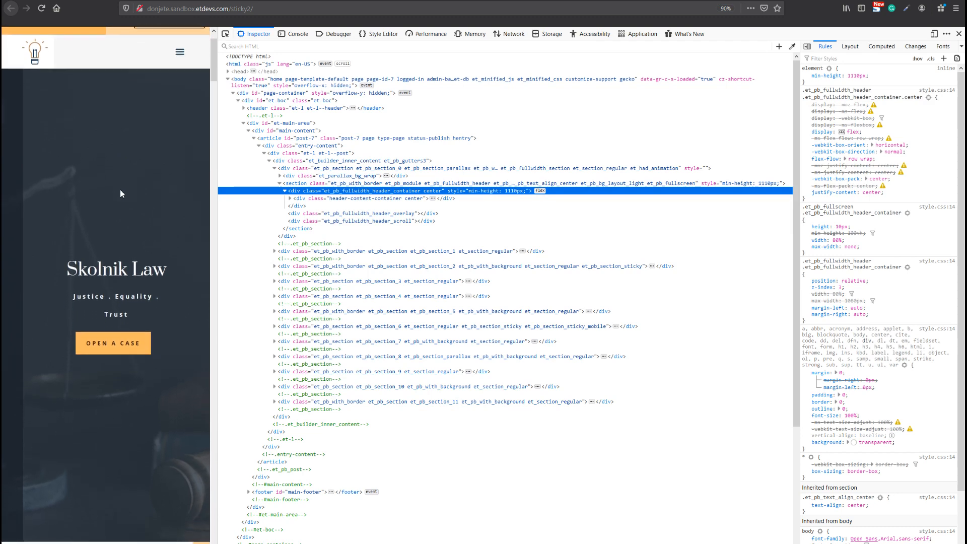
scroll(121, 194, "down", 3)
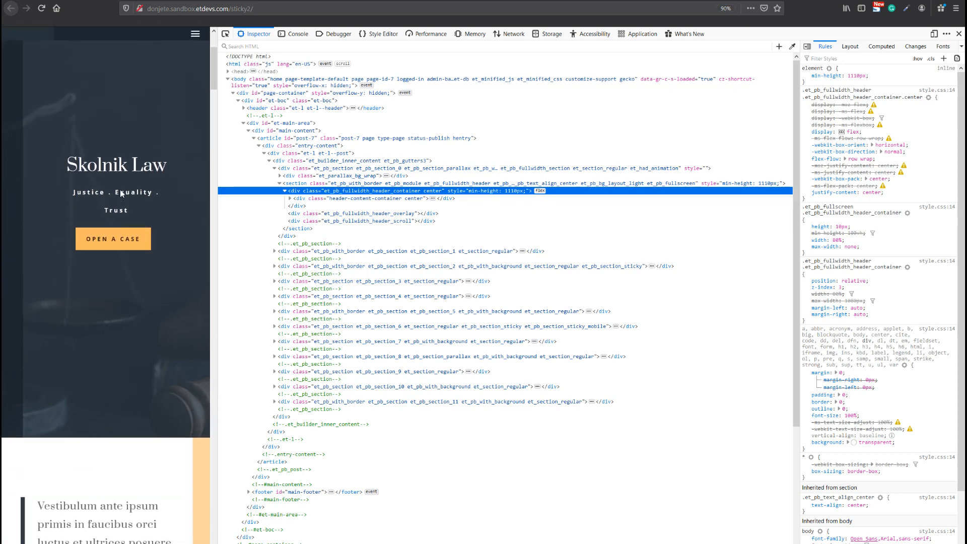
scroll(120, 192, "up", 2)
left_click(195, 34)
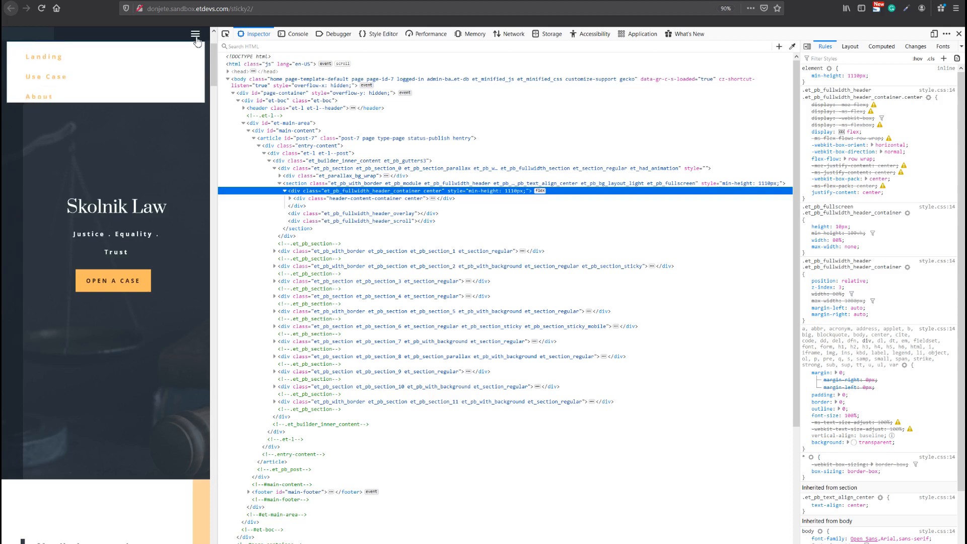
left_click(196, 35)
Check the mobile navigation menu in the non-sticky header and review how the header changes along the page
scroll(163, 126, "up", 2)
scroll(164, 126, "up", 2)
left_click(180, 99)
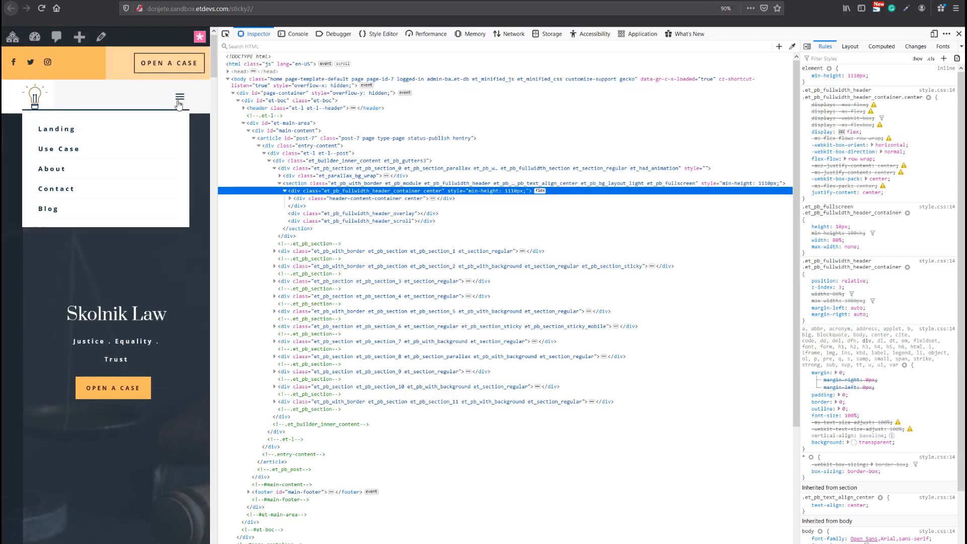
left_click(180, 99)
scroll(138, 220, "down", 3)
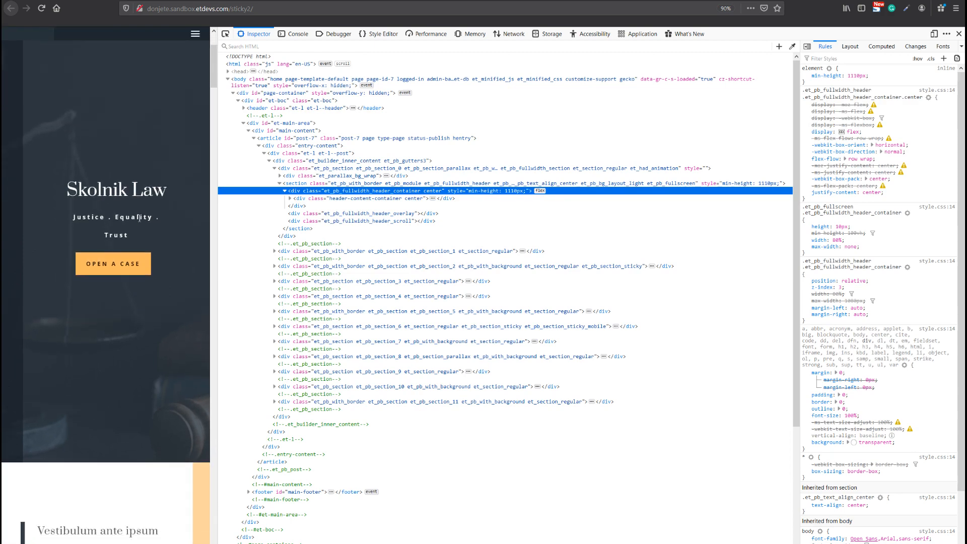
scroll(139, 218, "down", 4)
scroll(140, 220, "up", 5)
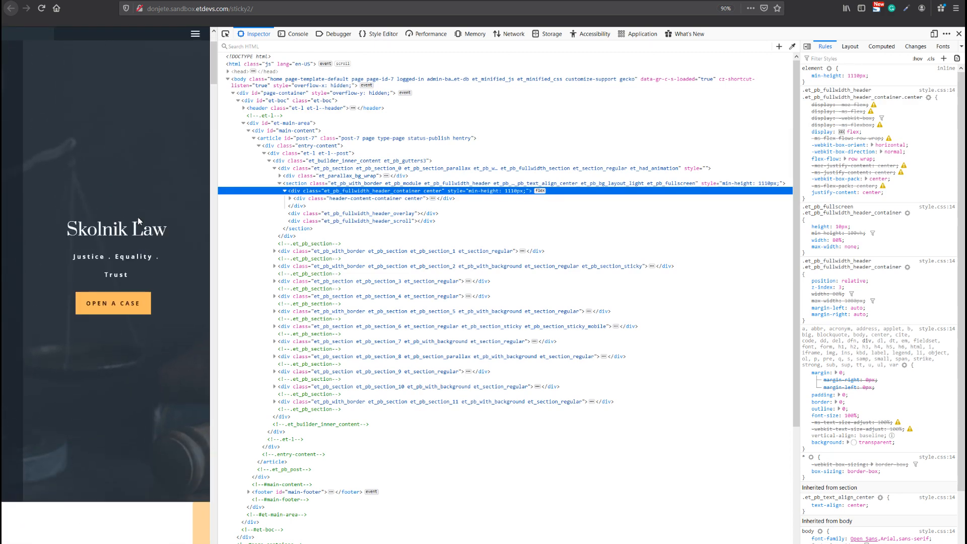
scroll(140, 220, "up", 2)
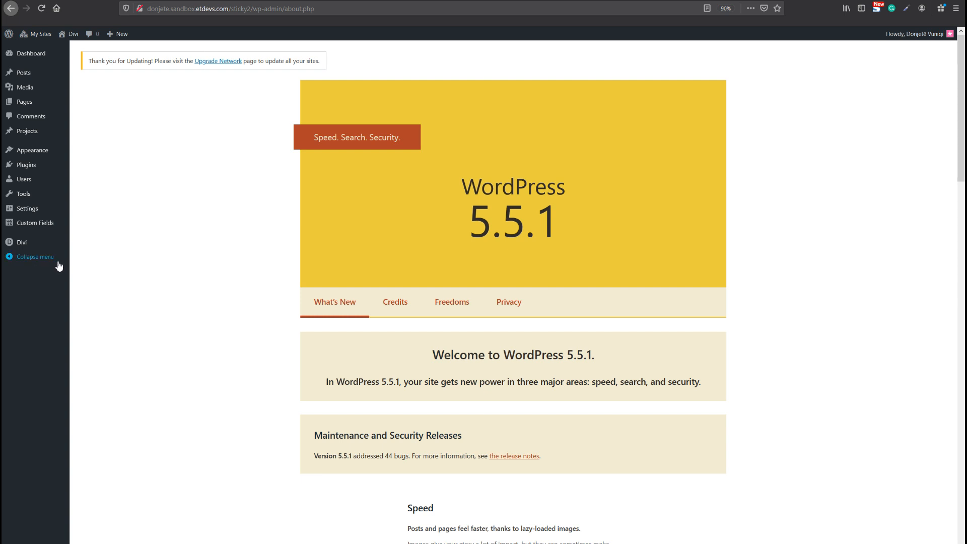
Open the Divi Theme Builder from the WordPress dashboard
mouse_move(43, 245)
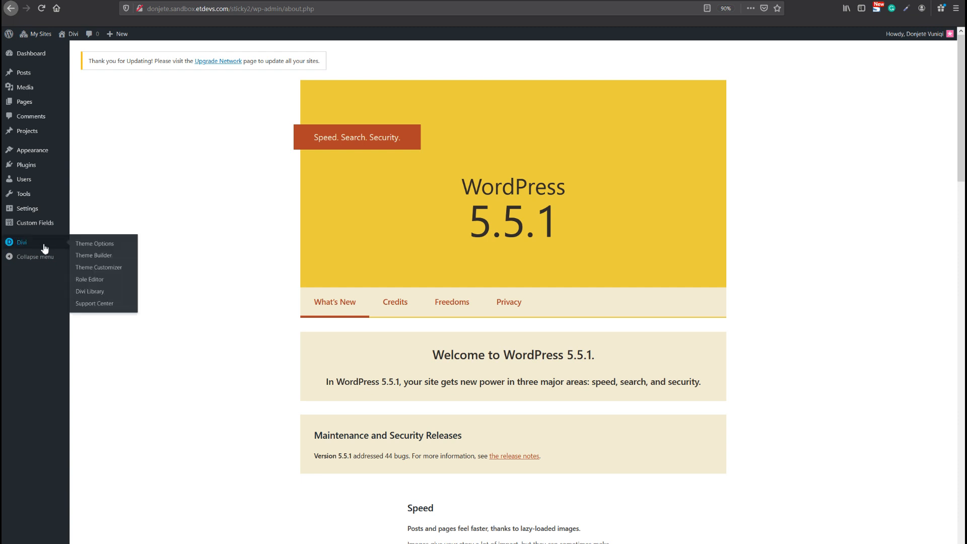
left_click(91, 256)
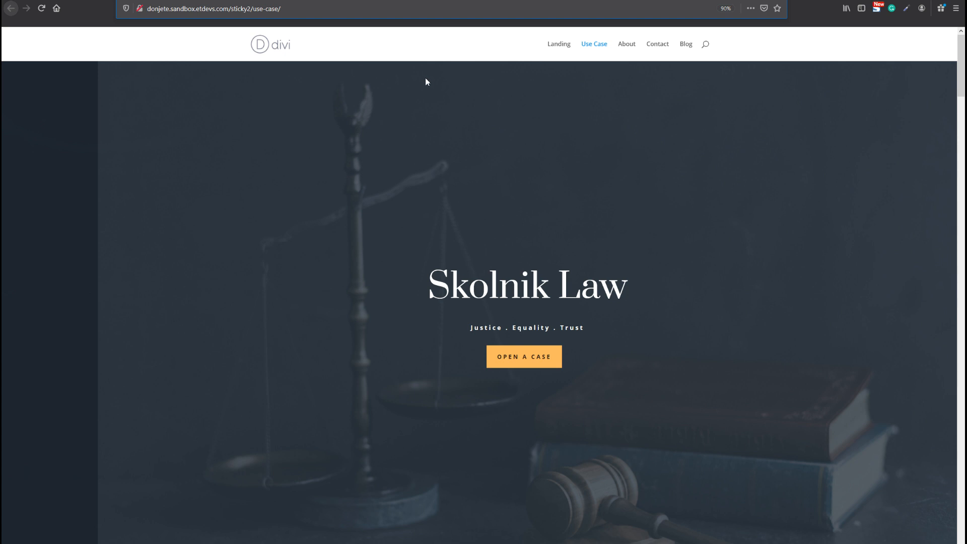
Compare the use-case page's default header with the finished sticky header page, and return to the Theme Builder
left_click(146, 1)
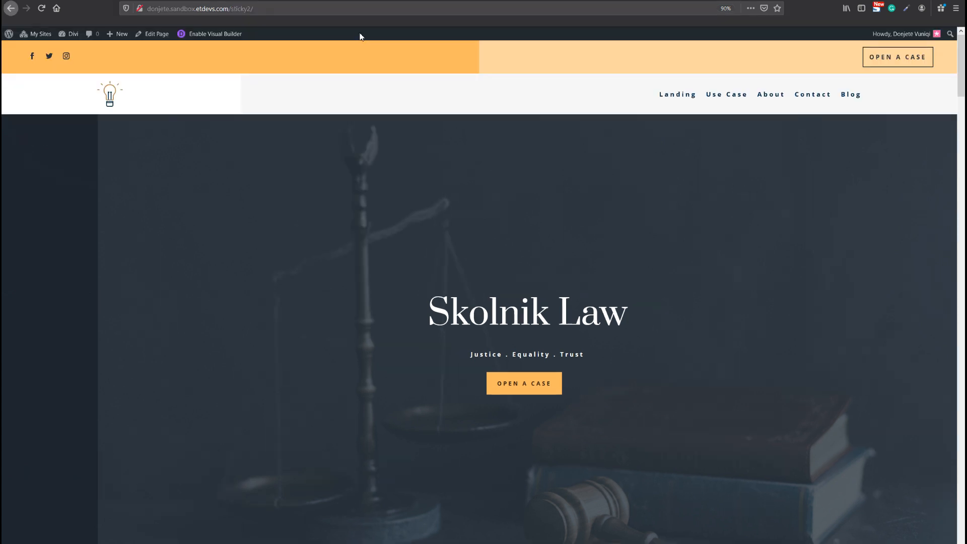
left_click(415, 1)
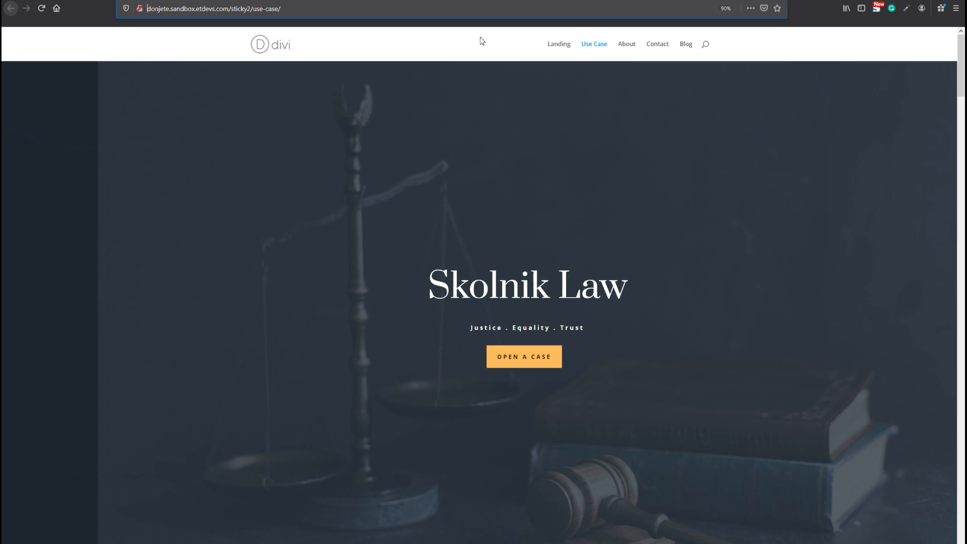
left_click(83, 2)
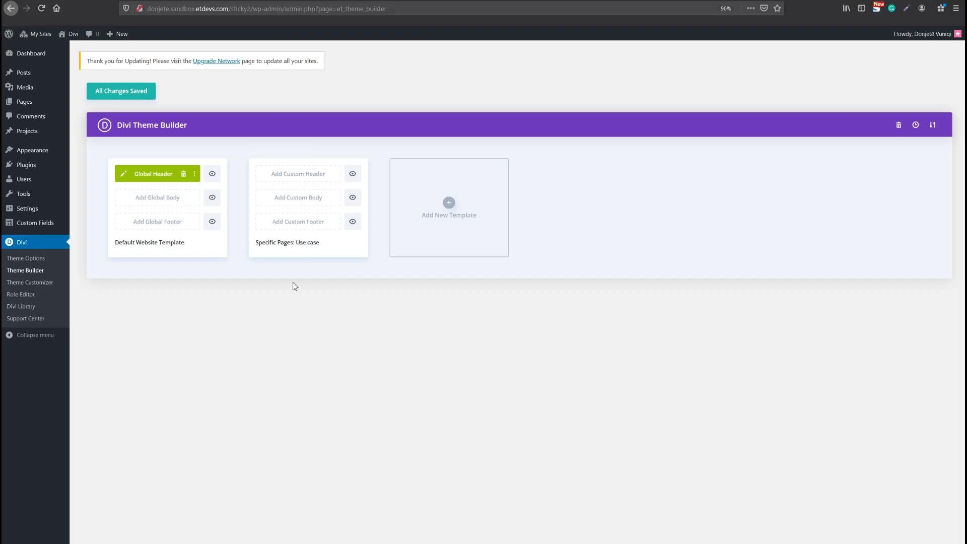
Start building a custom header from scratch for the "Use case" specific-page template
left_click(307, 179)
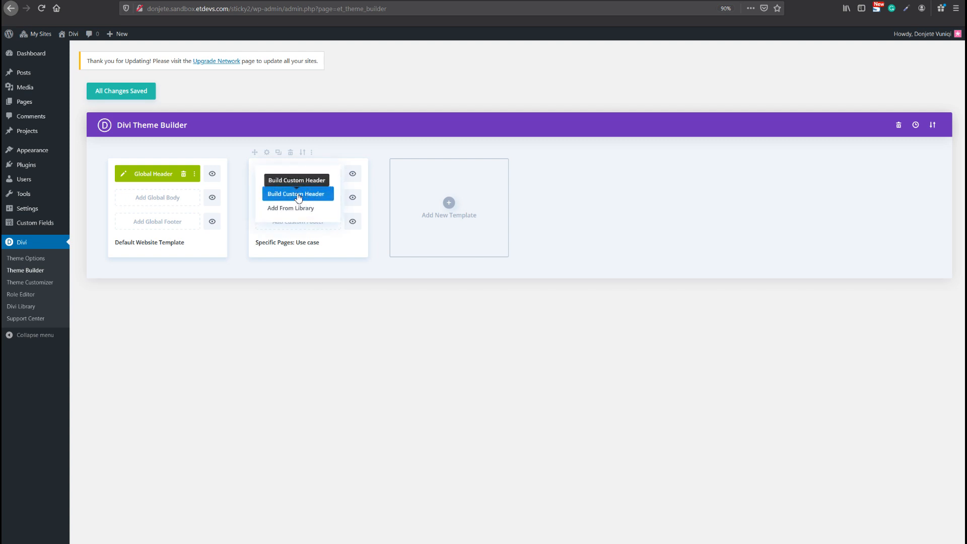
left_click(298, 194)
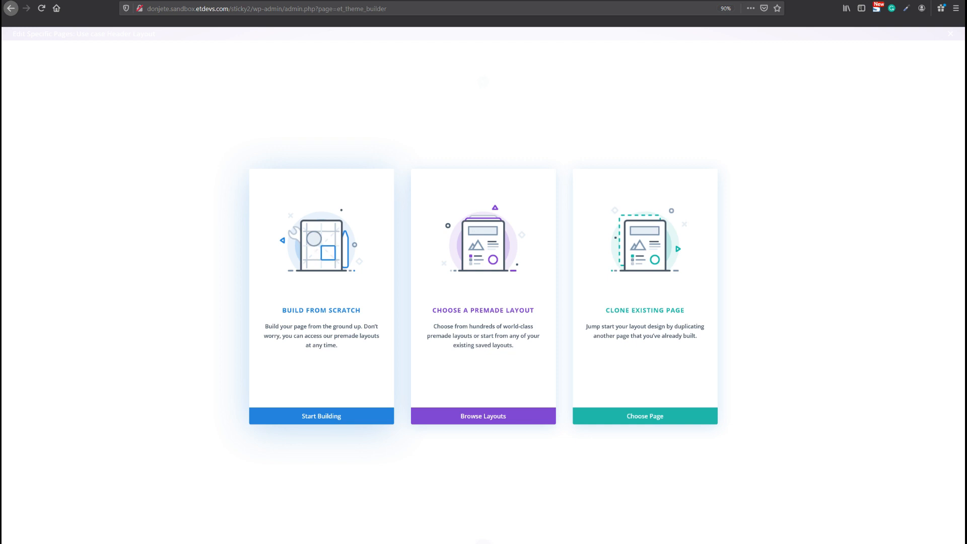
left_click(303, 420)
left_click(303, 420)
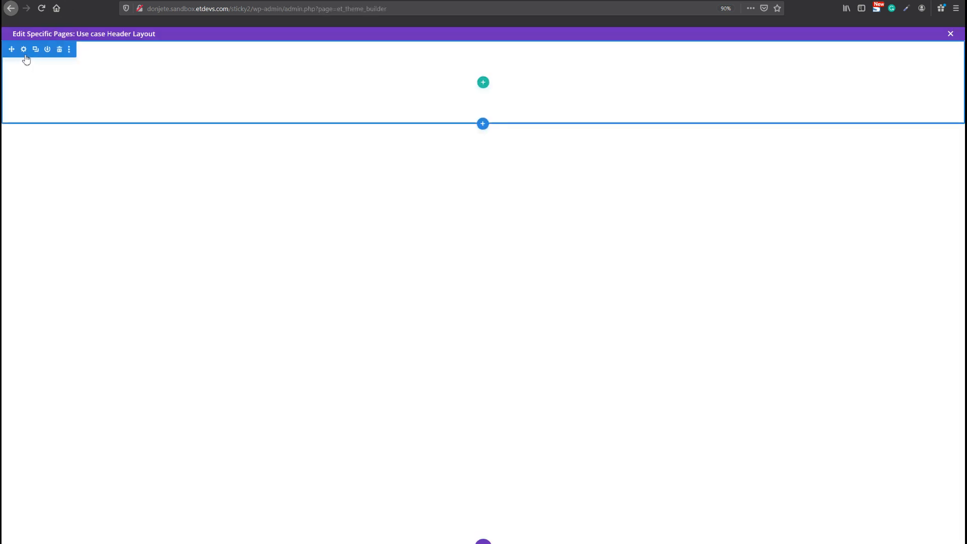
Open the header section's settings, enlarge the settings window and add a background gradient to the section
left_click(21, 49)
left_click_drag(184, 265, 502, 373)
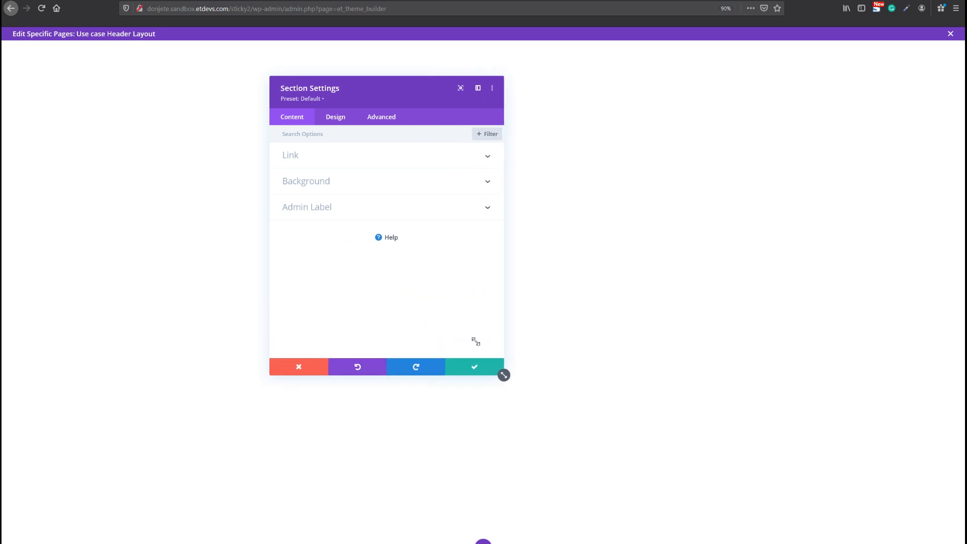
left_click(351, 189)
scroll(351, 190, "down", 1)
left_click(356, 176)
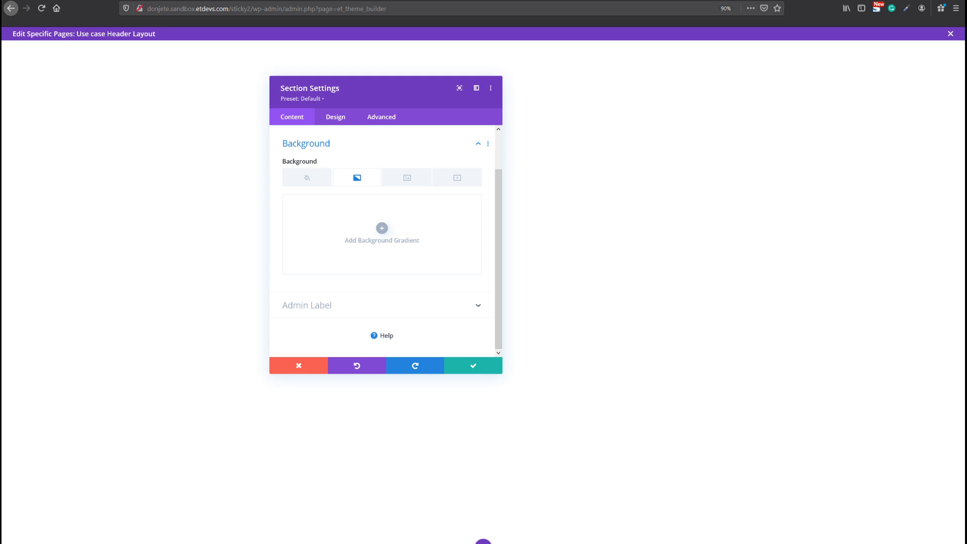
left_click(343, 243)
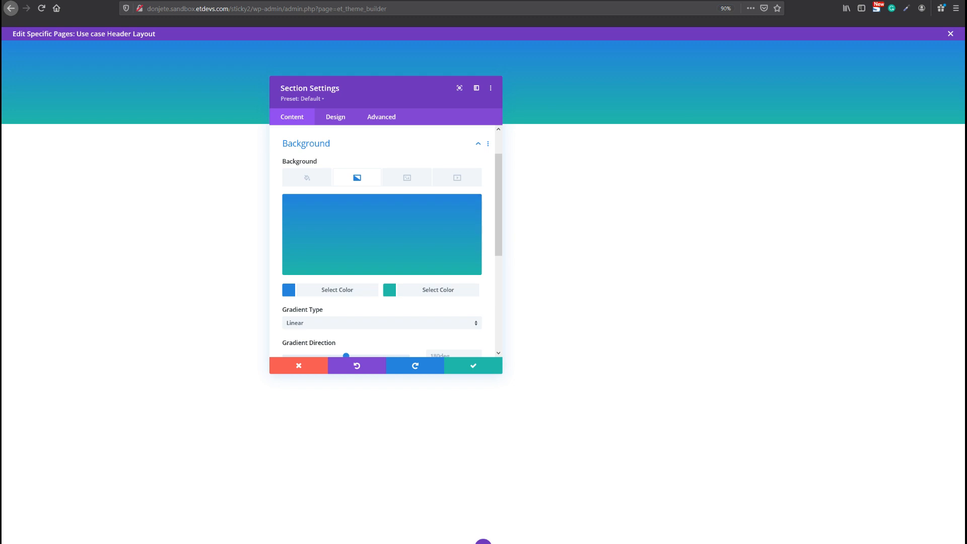
Set the section's background gradient colors to #ffba60 for the first and #ffd6a0 for the second
left_click(335, 290)
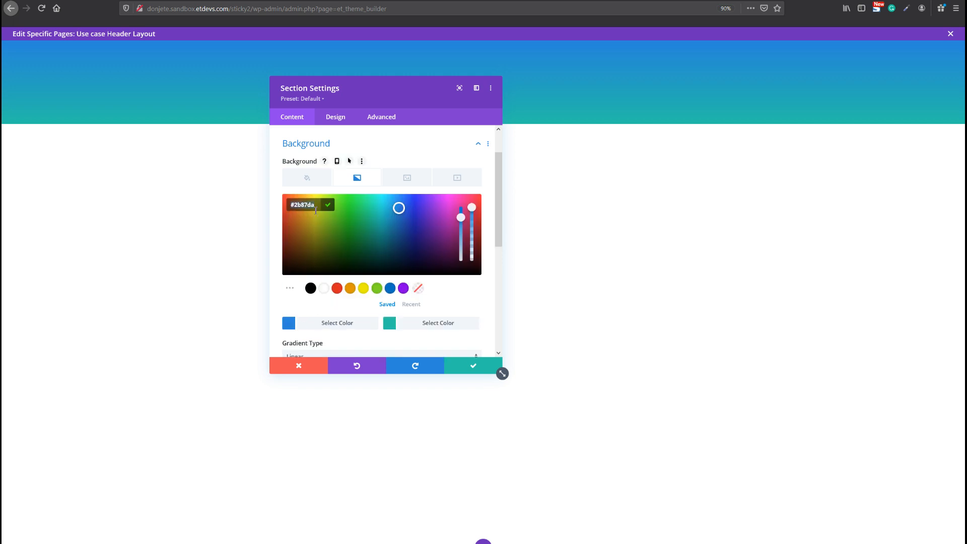
type("#ffba60")
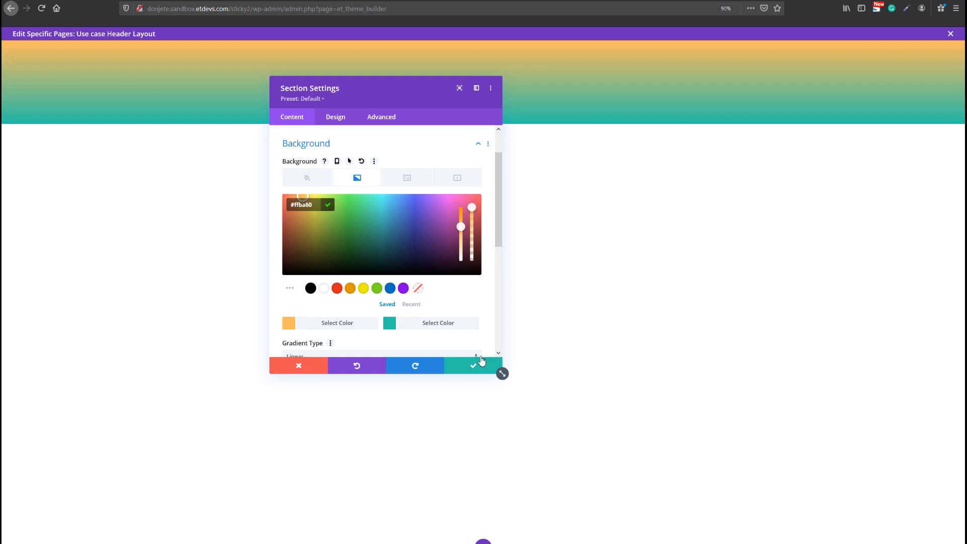
left_click(460, 327)
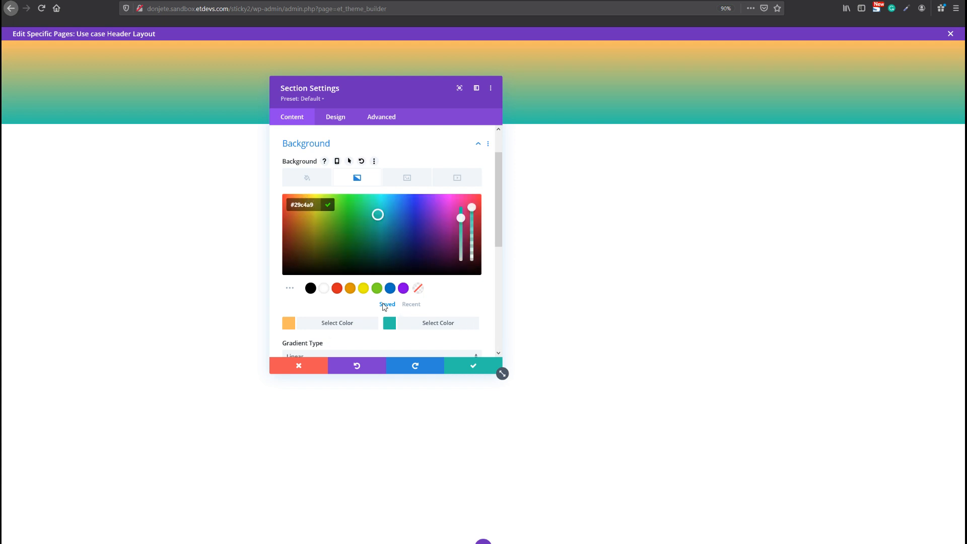
type("#ffd6a0")
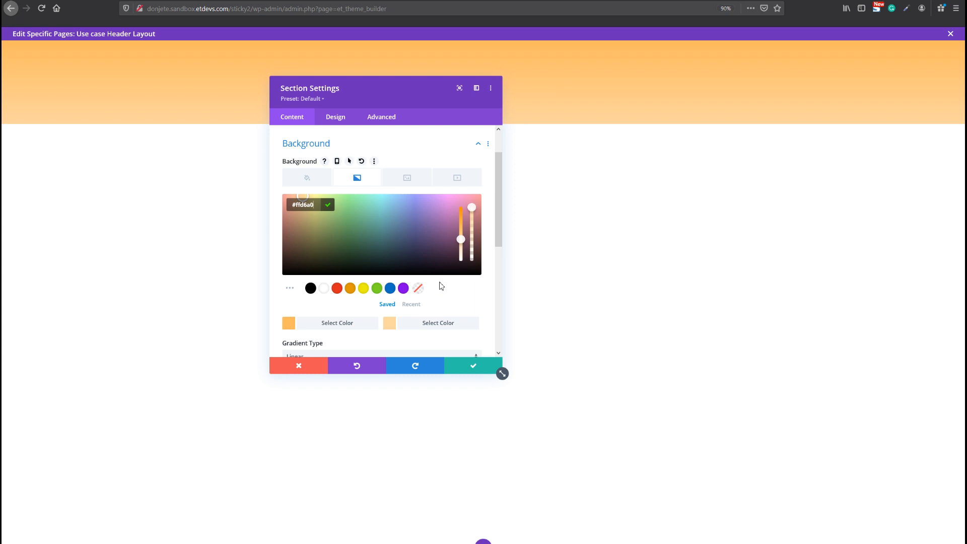
Set the gradient direction to 90deg and both its start and end positions to 50%
scroll(441, 286, "down", 4)
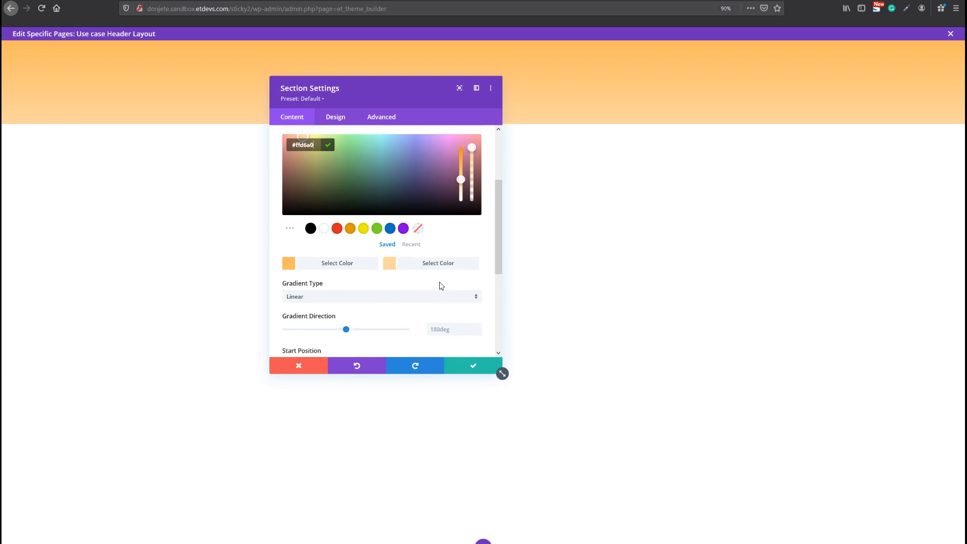
left_click(463, 288)
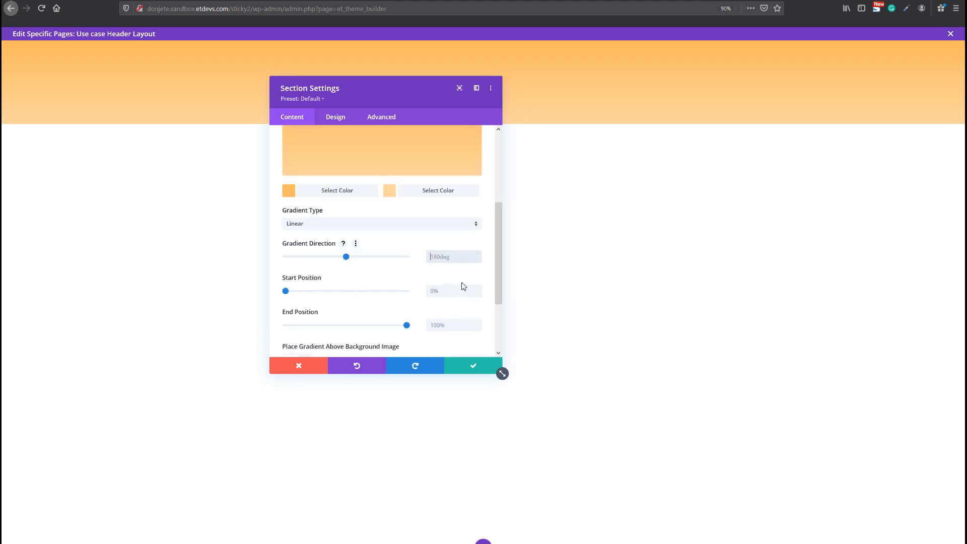
type("90")
key("Return")
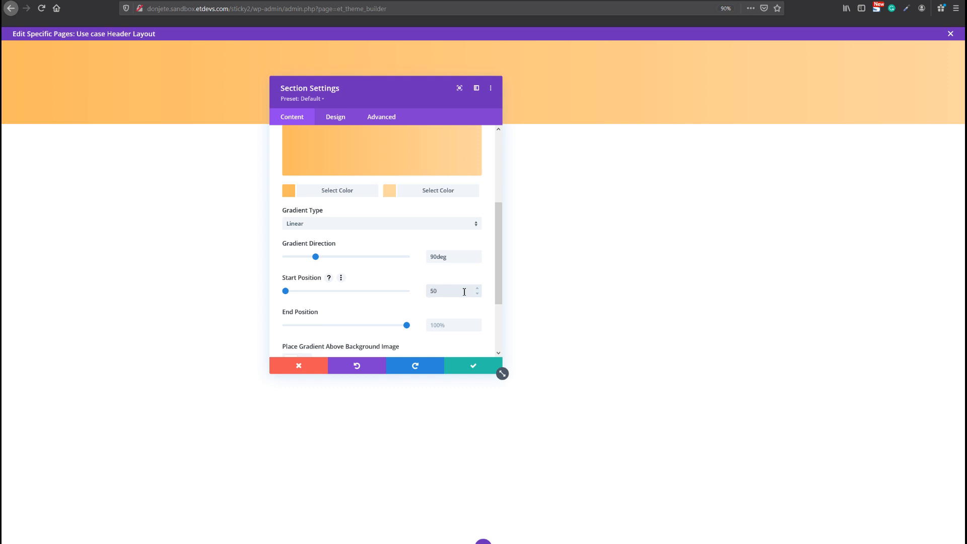
left_click(446, 326)
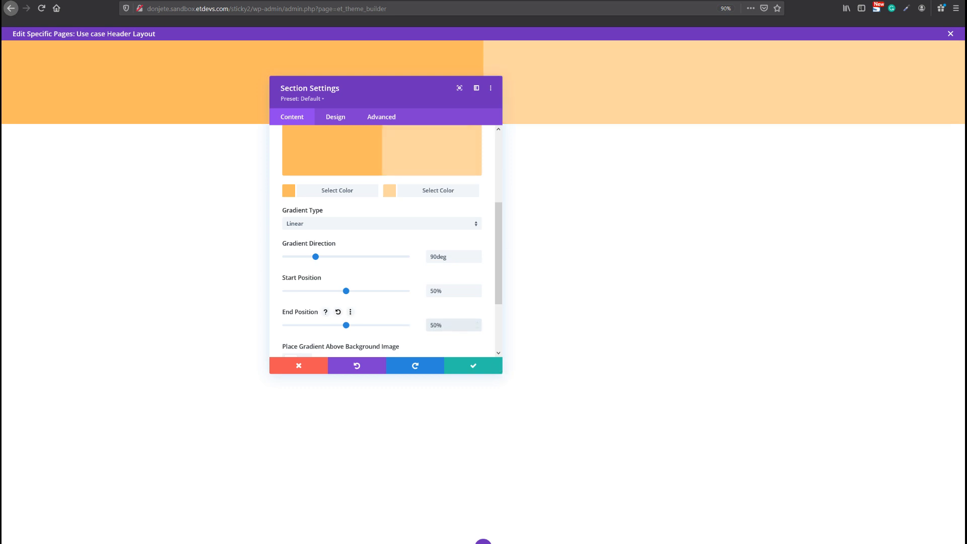
Set the header section's top and bottom padding to 0px and save the section settings
left_click(337, 119)
left_click(297, 234)
left_click(297, 209)
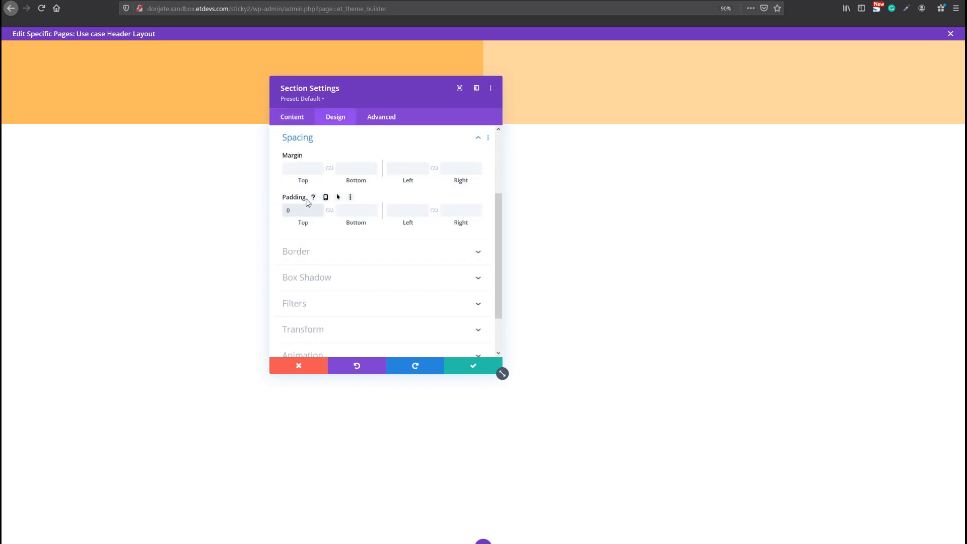
left_click(330, 212)
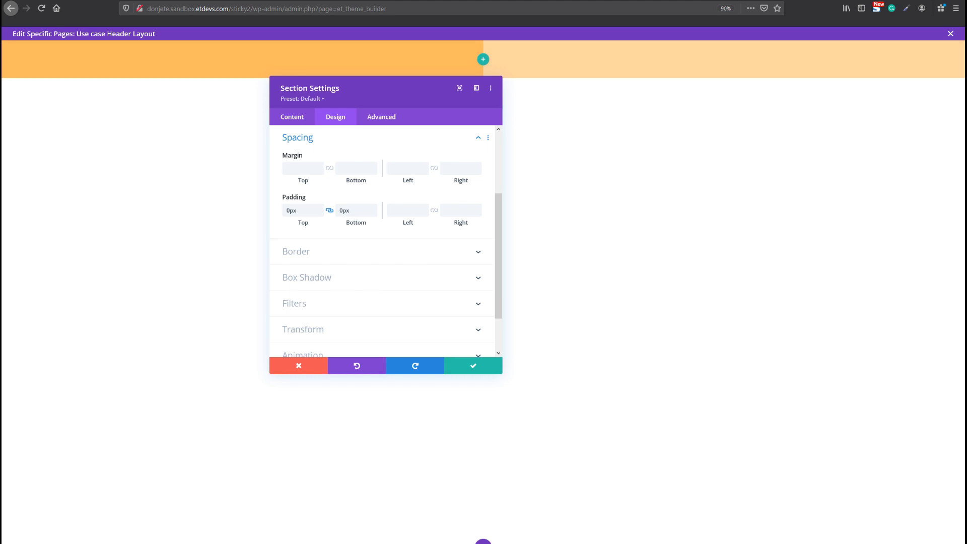
left_click(450, 367)
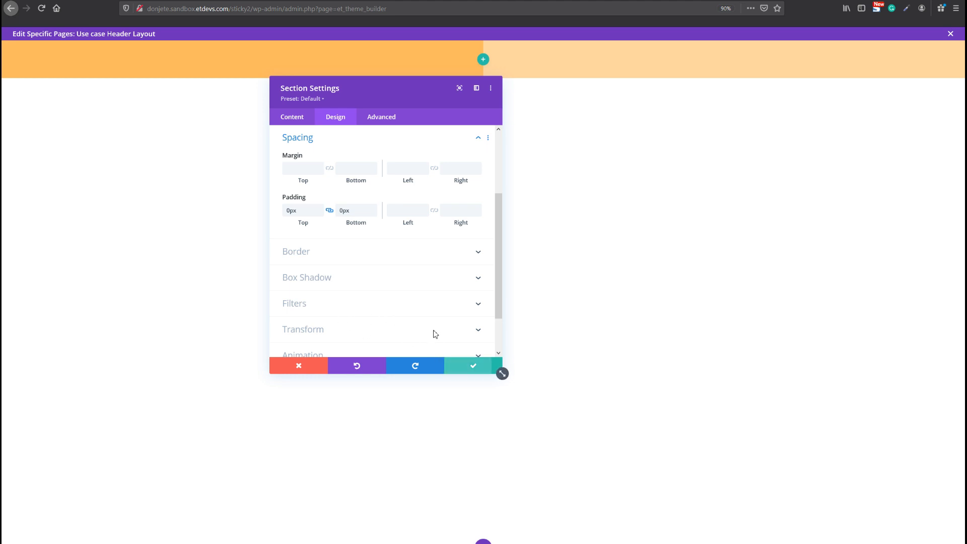
Insert a row with two equal columns into the section without adding a module yet
left_click(483, 60)
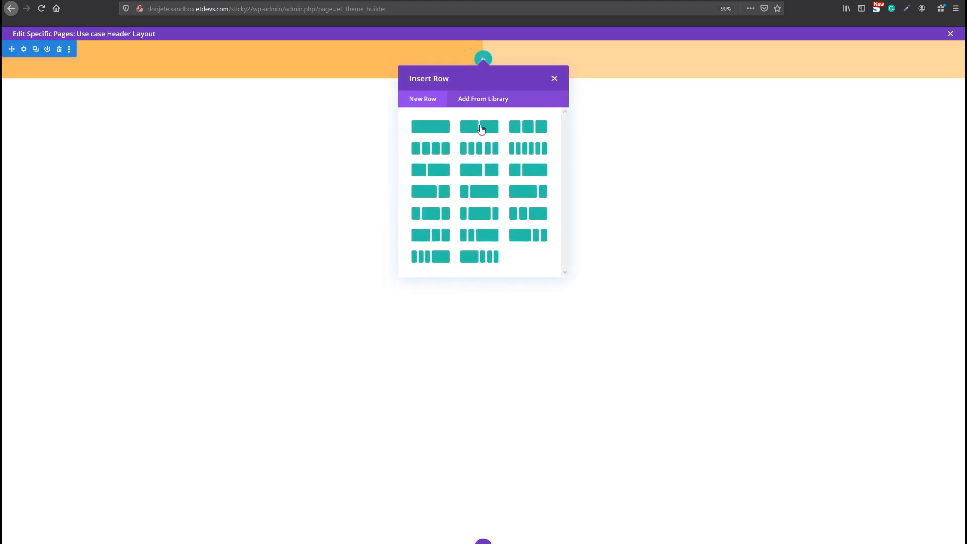
left_click(479, 127)
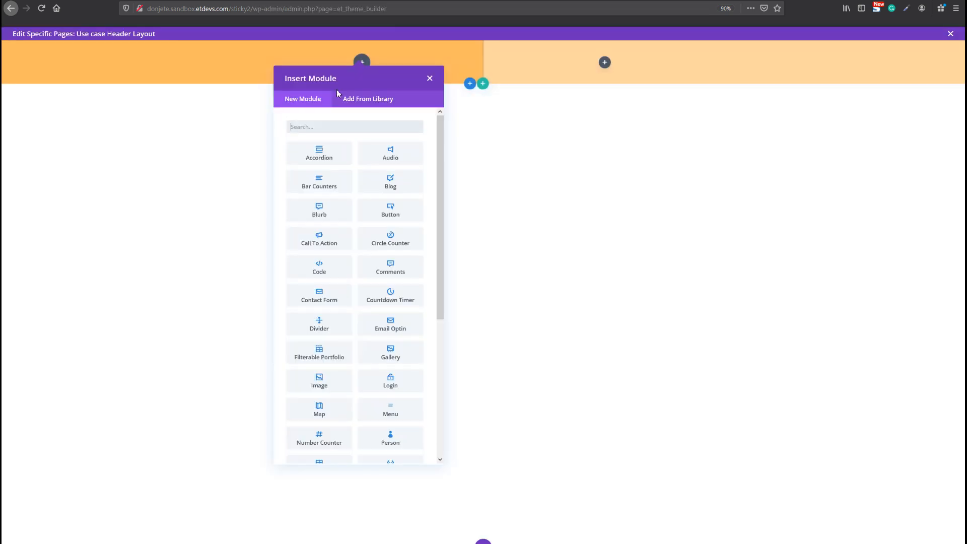
left_click(616, 175)
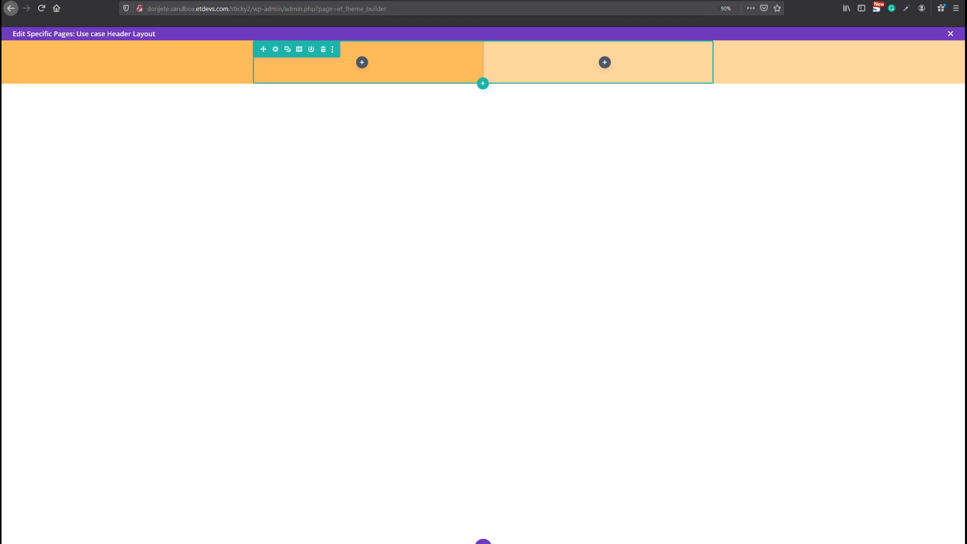
Enable a custom gutter width for the two-column row and set it to 1
left_click(278, 51)
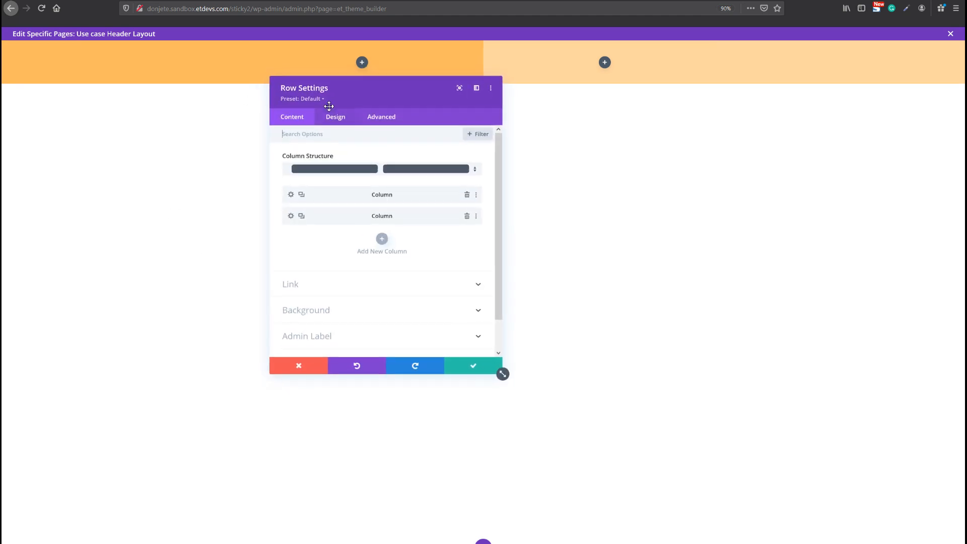
left_click(336, 115)
left_click(322, 152)
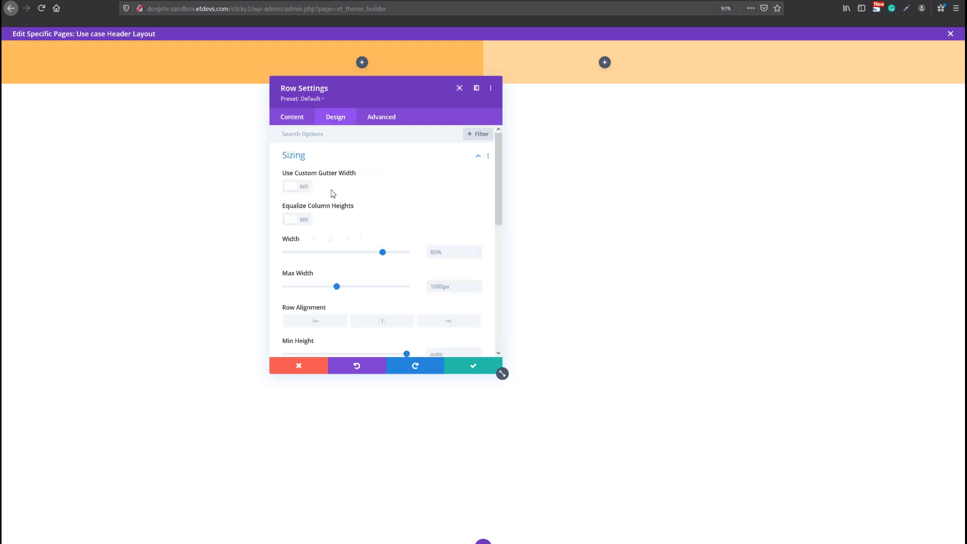
left_click(305, 188)
left_click(478, 222)
left_click(478, 222)
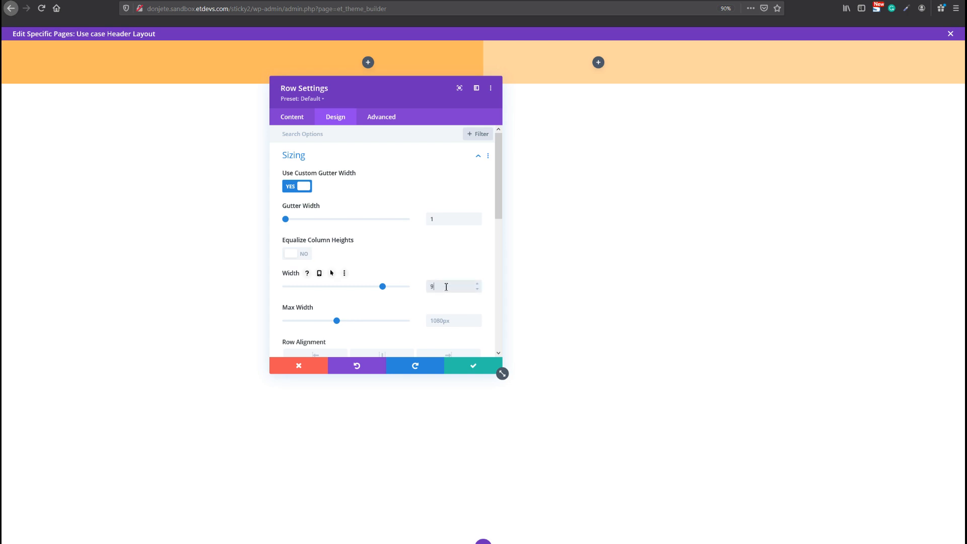
Set the row's width to 95% and its maximum width to 2580px
scroll(445, 288, "down", 1)
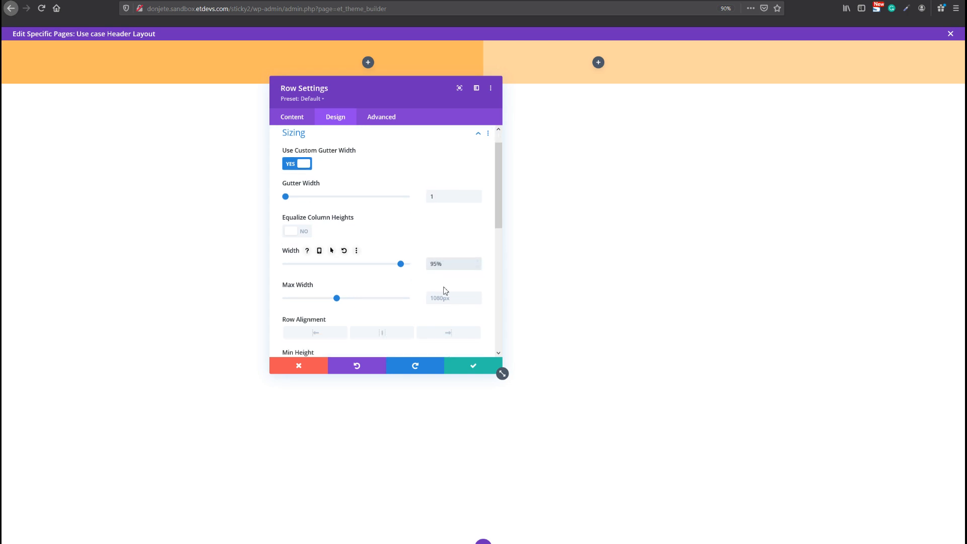
left_click(447, 290)
type("25")
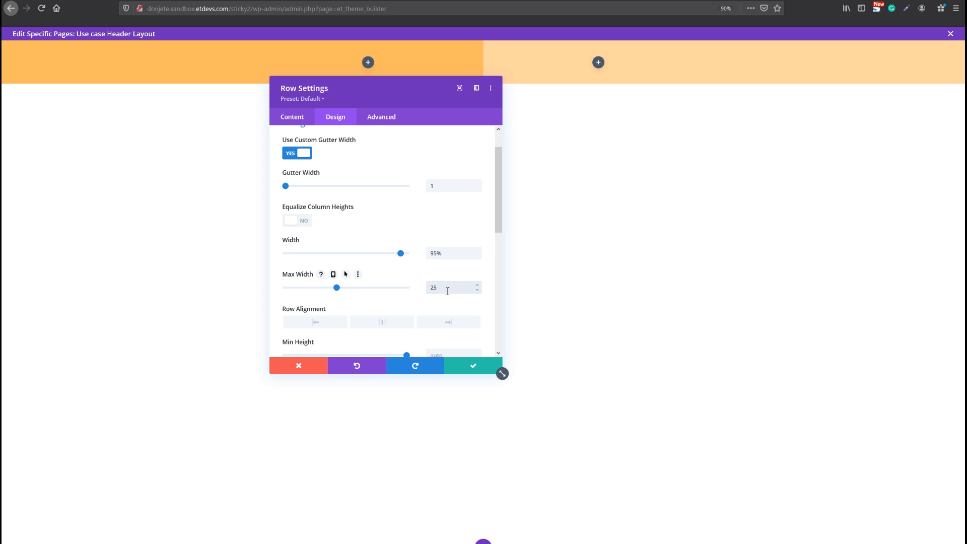
type("px")
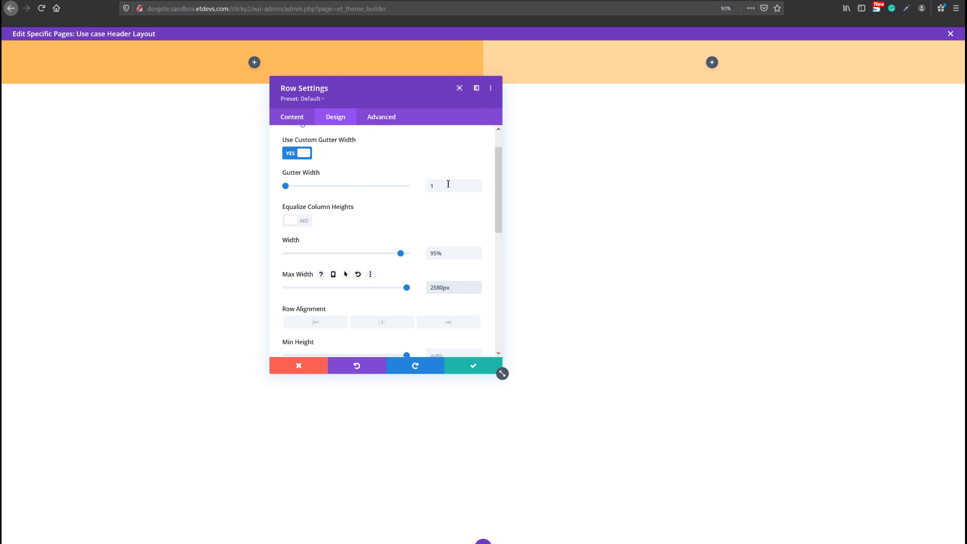
scroll(444, 282, "down", 1)
left_click_drag(444, 220, 431, 226)
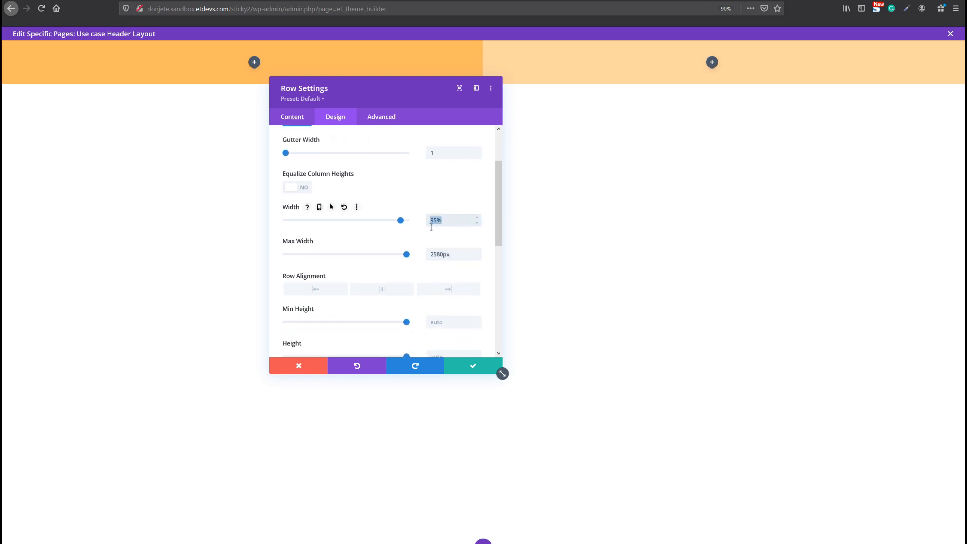
left_click(443, 224)
Set the row's top and bottom padding to 15px, linking both values
scroll(298, 318, "down", 5)
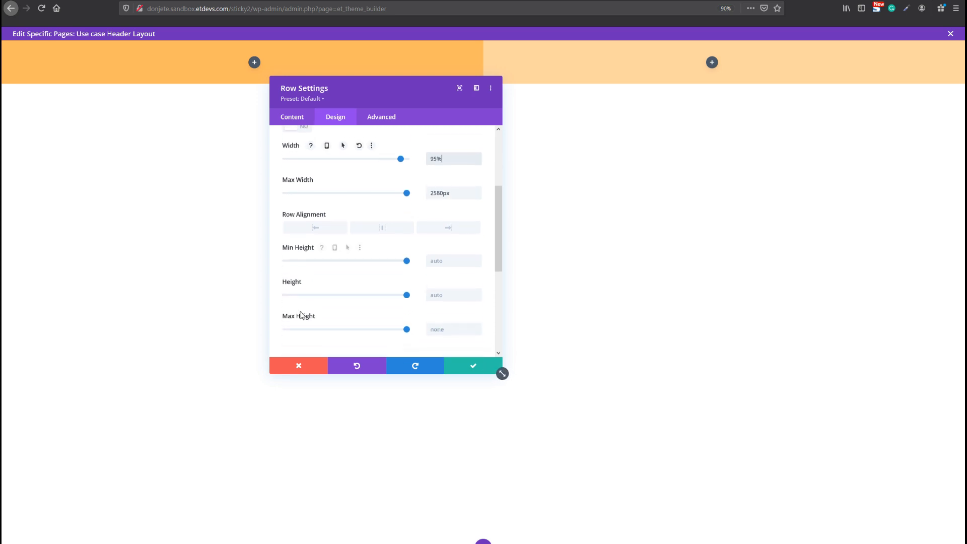
left_click(307, 236)
left_click(295, 211)
type("15")
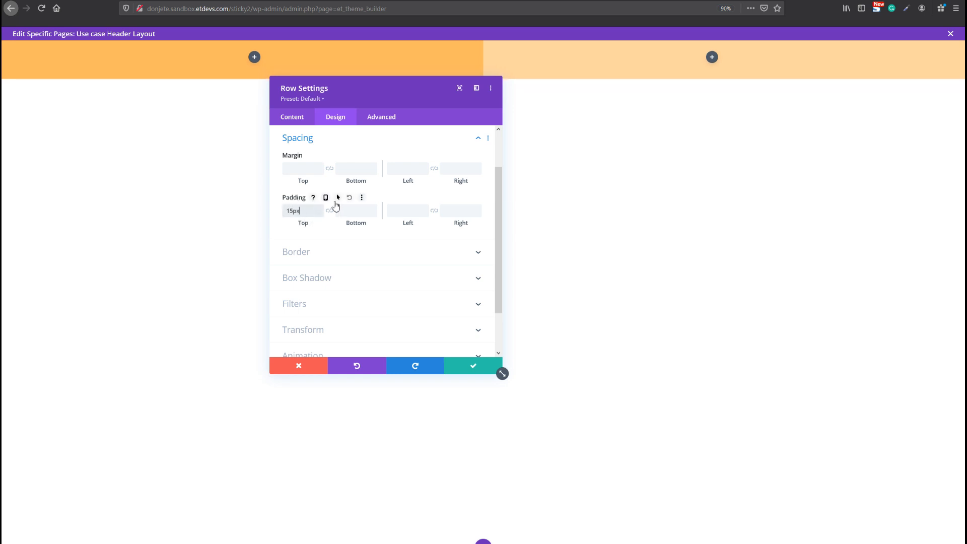
left_click(330, 211)
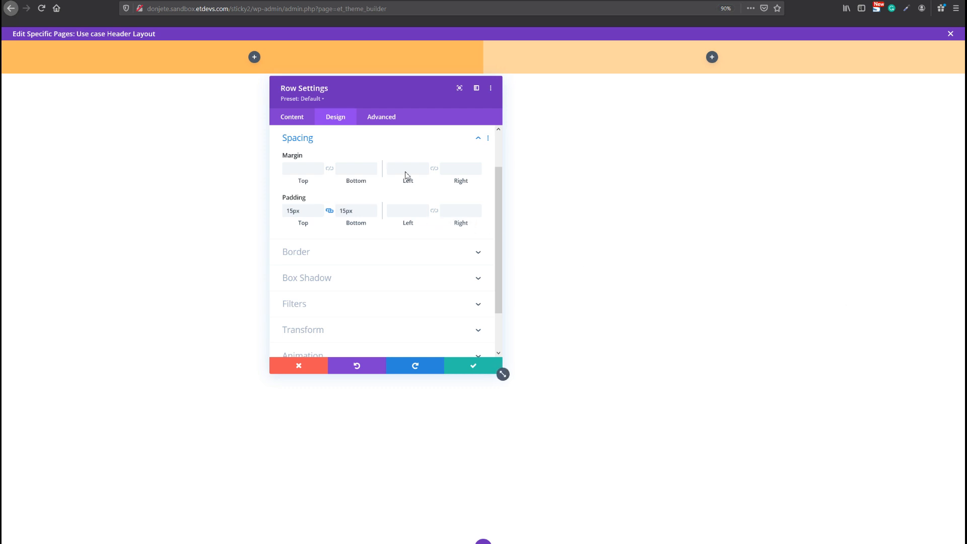
Add the custom CSS "display: flex;" to the row's main element and save the row settings
left_click(369, 119)
left_click(339, 182)
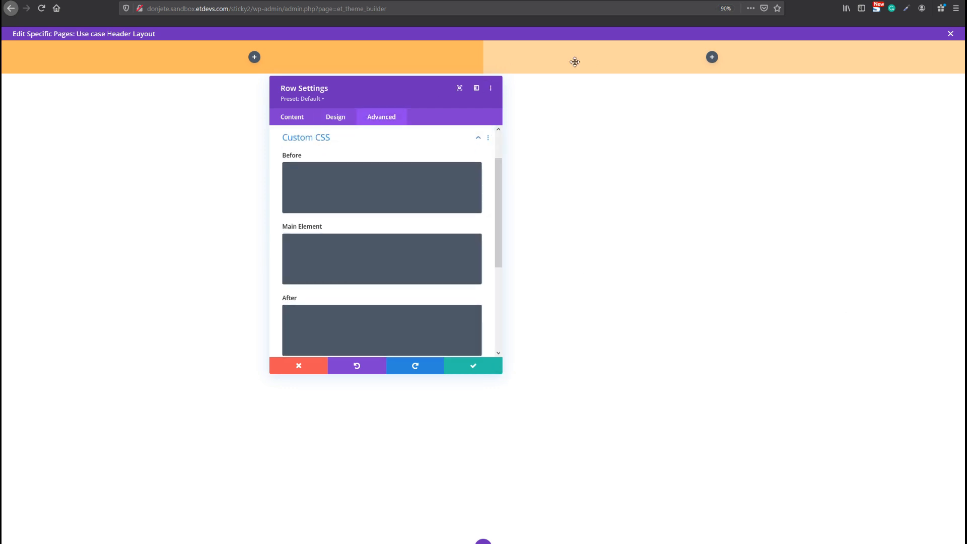
left_click(343, 272)
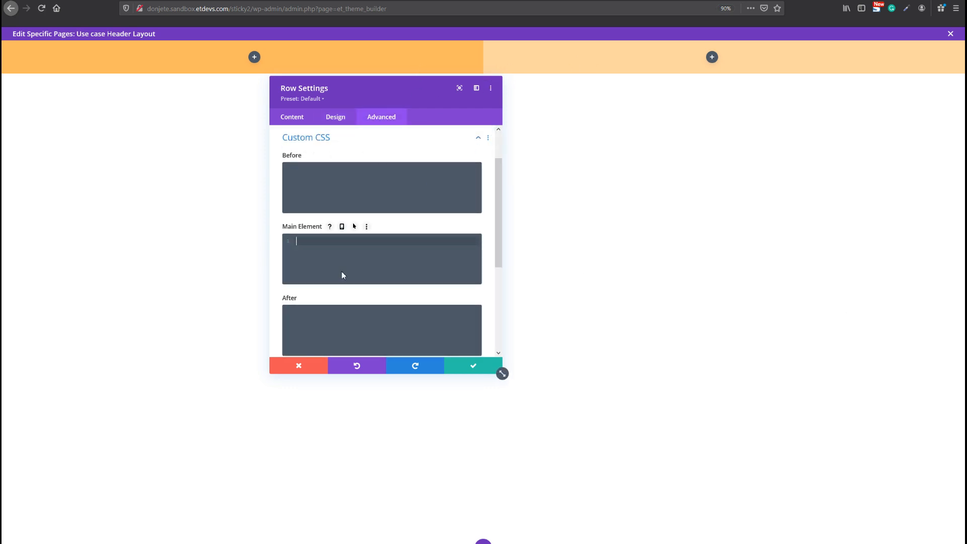
type("display: flex;")
left_click(499, 369)
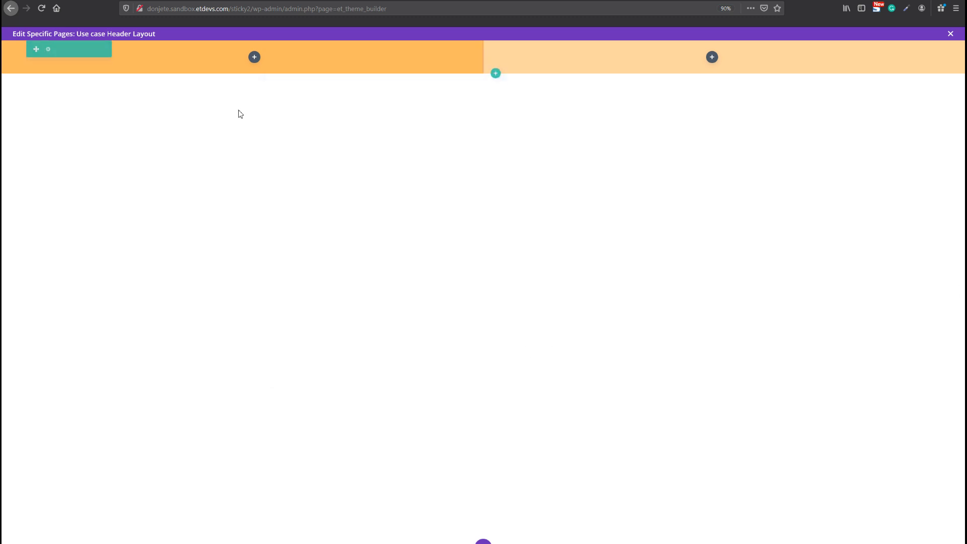
Insert a Social Media Follow module into the row's first column
left_click(254, 57)
type("soci")
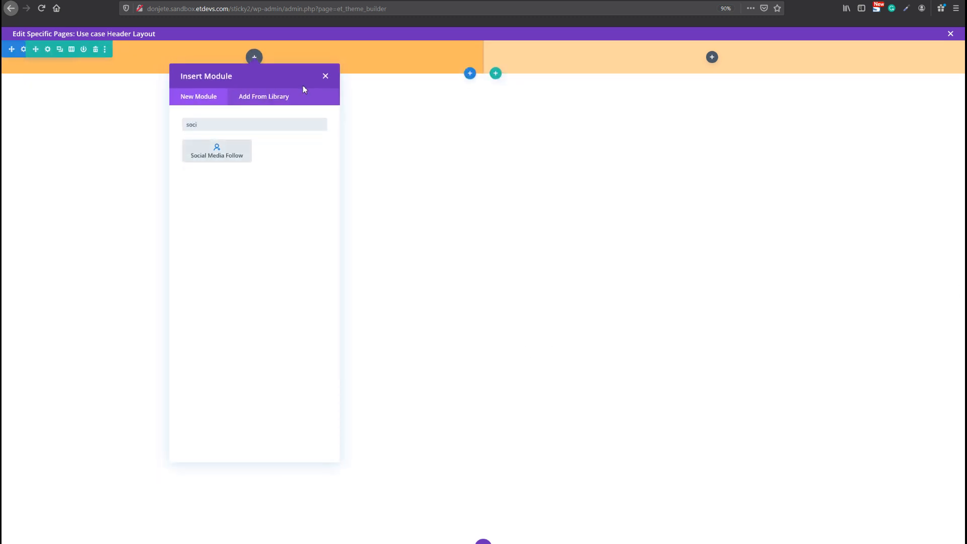
key("Return")
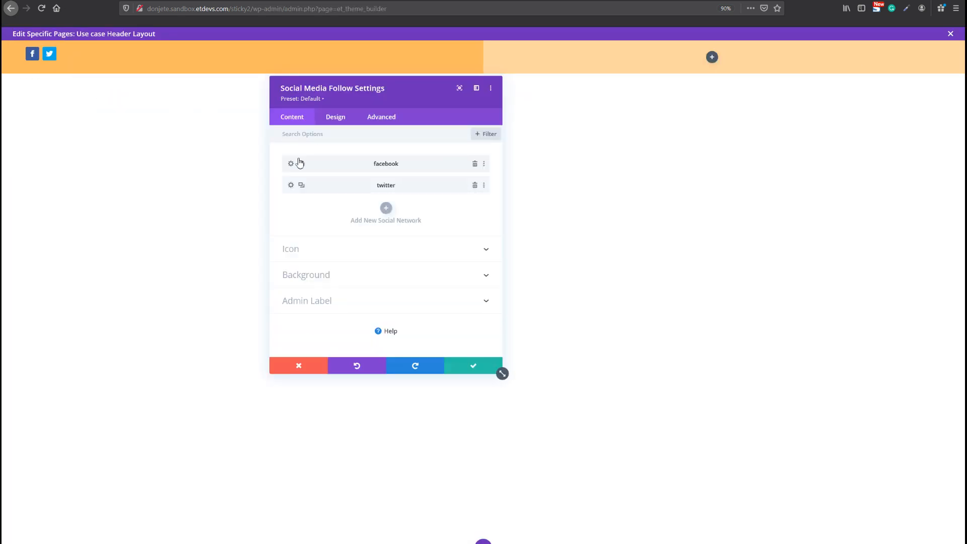
Add Instagram as a third social network in the Social Media Follow module
left_click(386, 207)
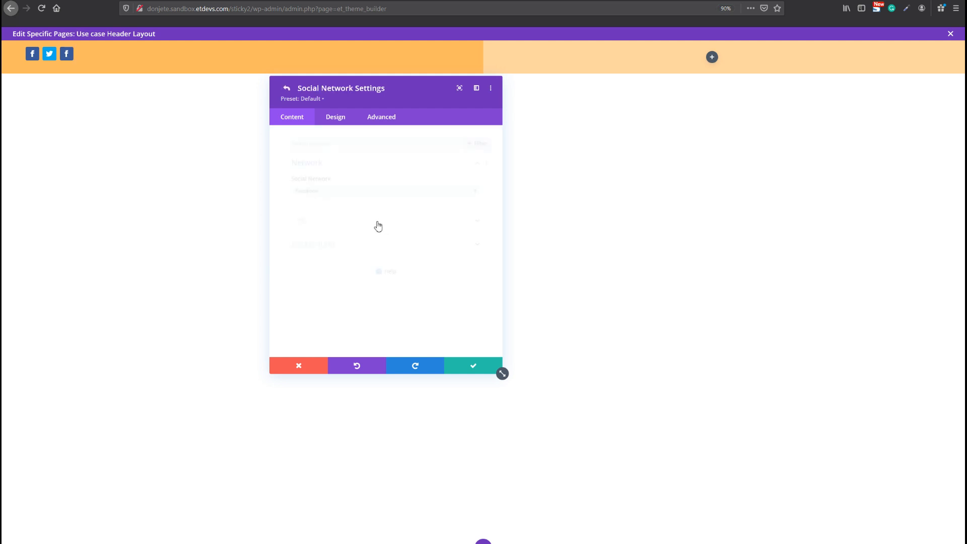
left_click(368, 192)
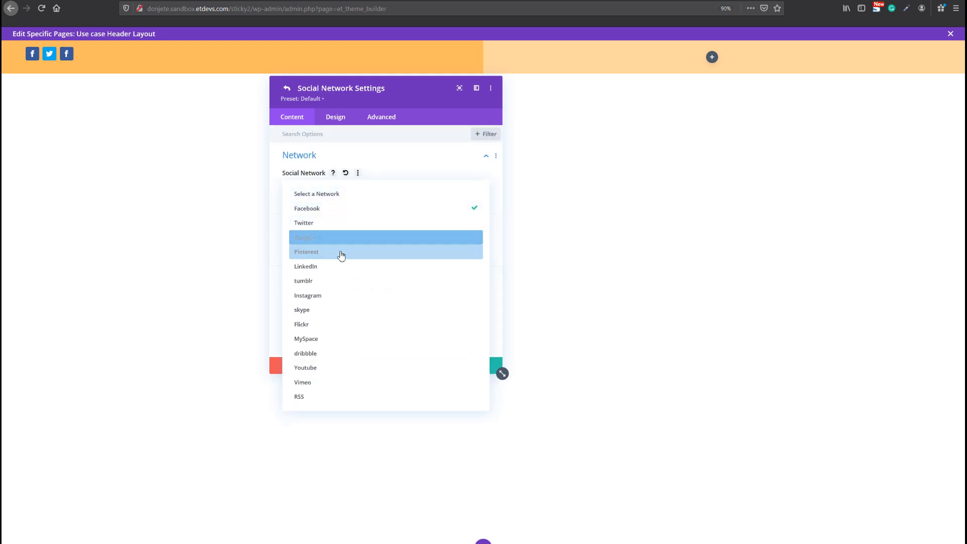
left_click(382, 295)
left_click(473, 365)
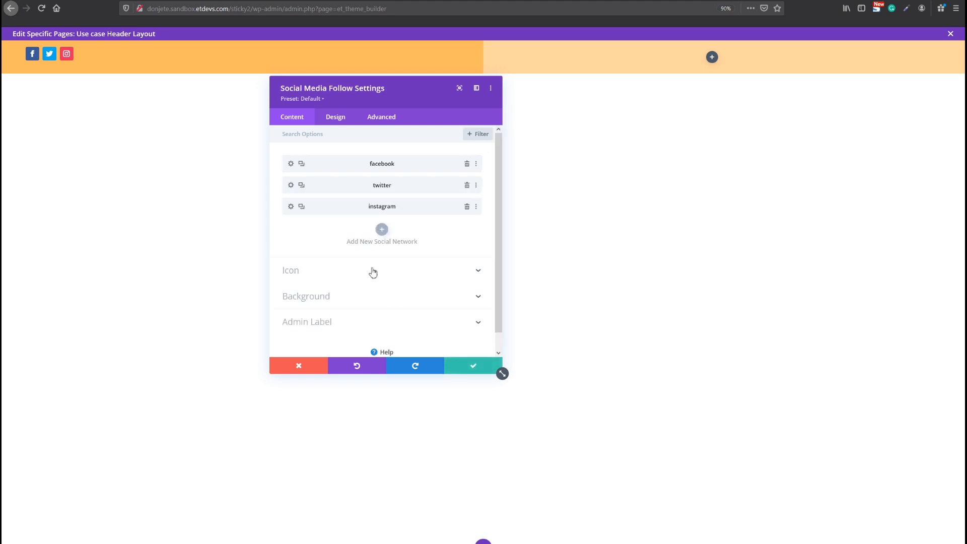
Remove the background colors of the Facebook, Twitter and Instagram items, saving each one
left_click(290, 165)
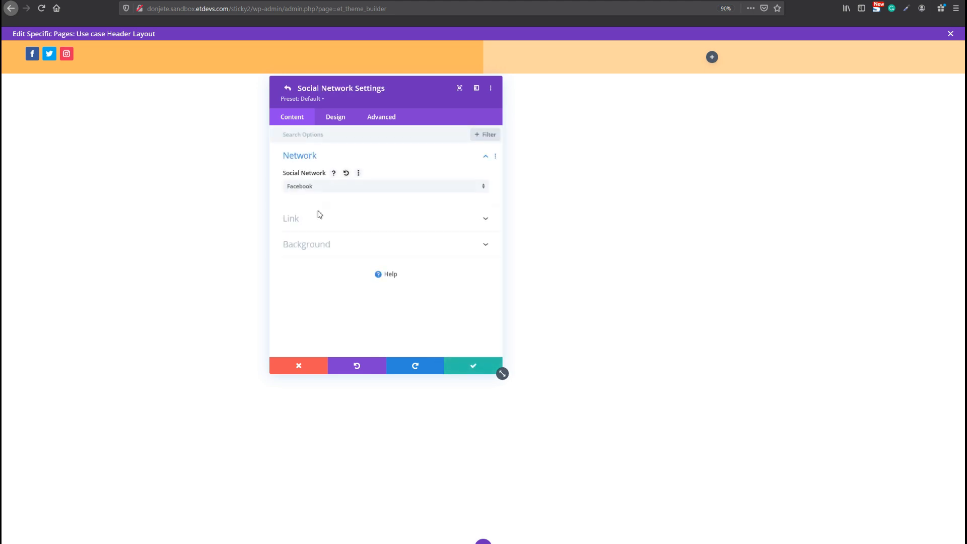
left_click(330, 246)
left_click(457, 205)
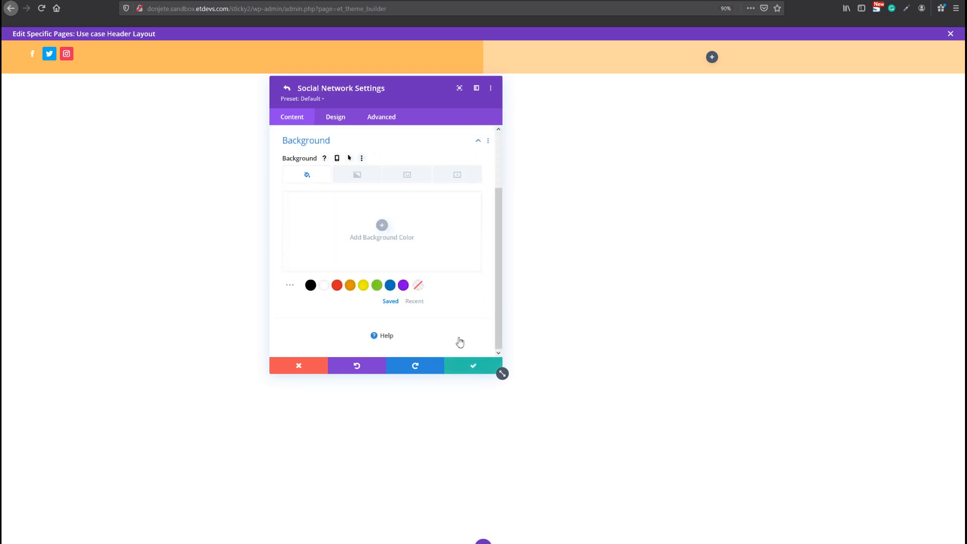
left_click(461, 366)
scroll(283, 171, "up", 3)
left_click(291, 188)
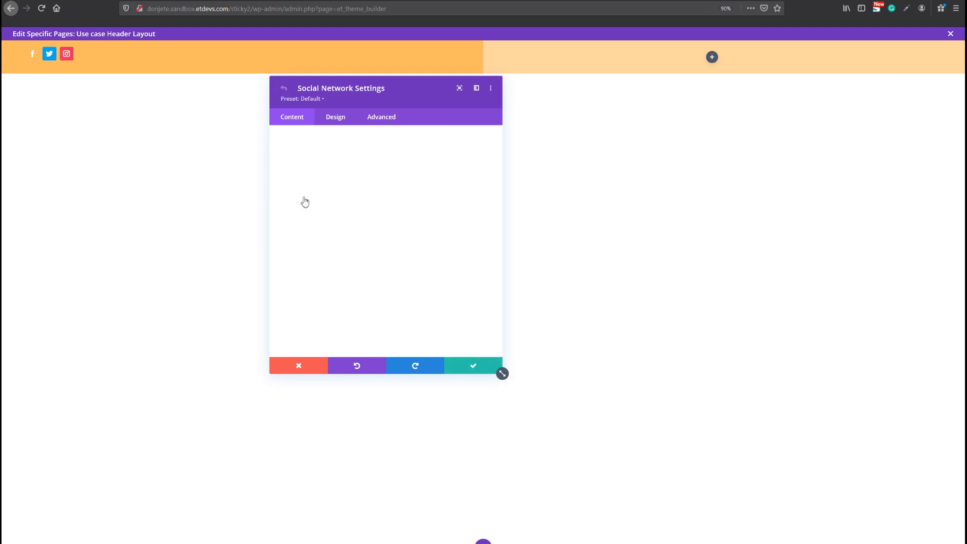
left_click(457, 277)
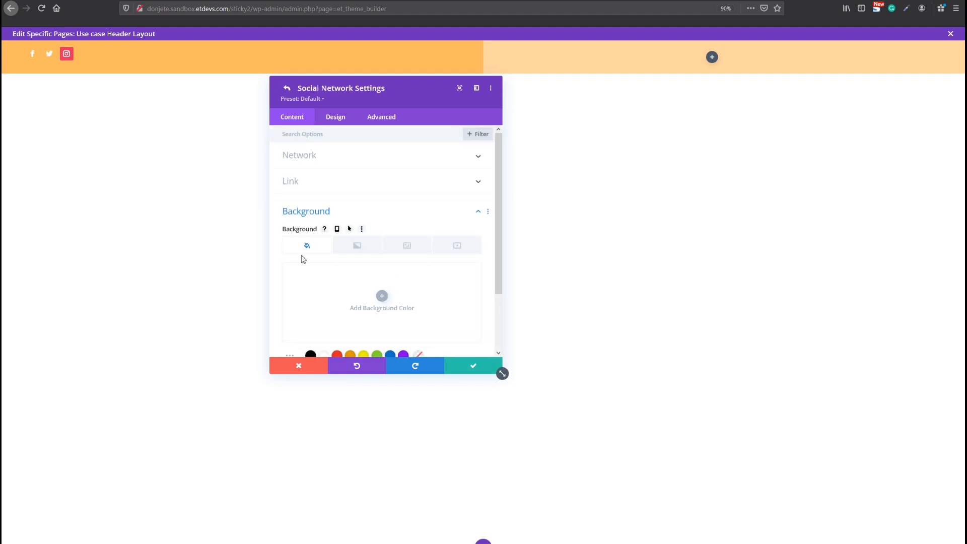
left_click(449, 370)
left_click(290, 207)
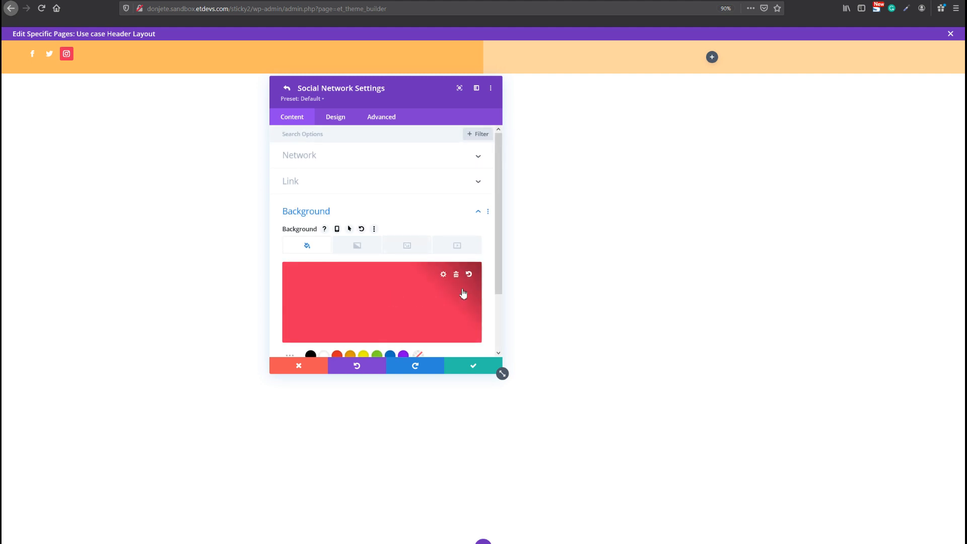
left_click(460, 280)
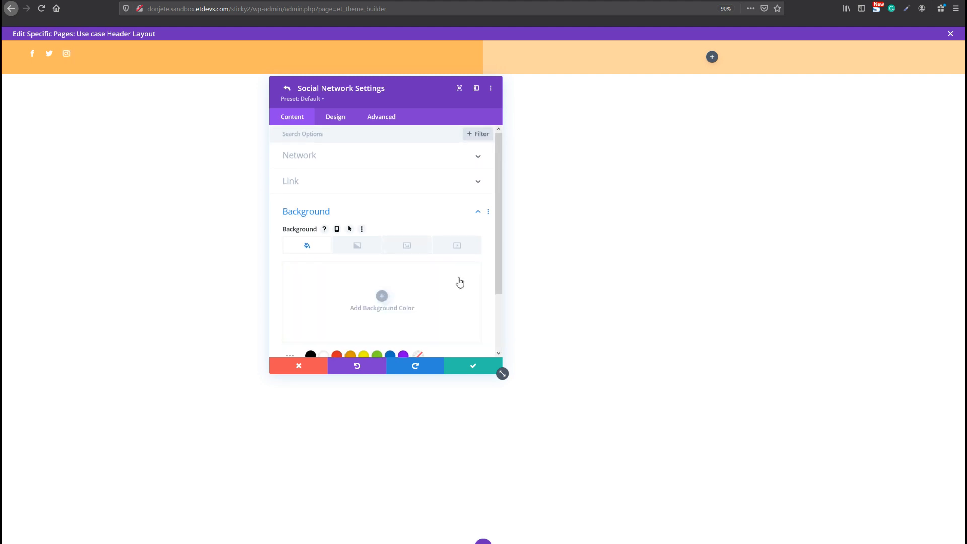
left_click(466, 367)
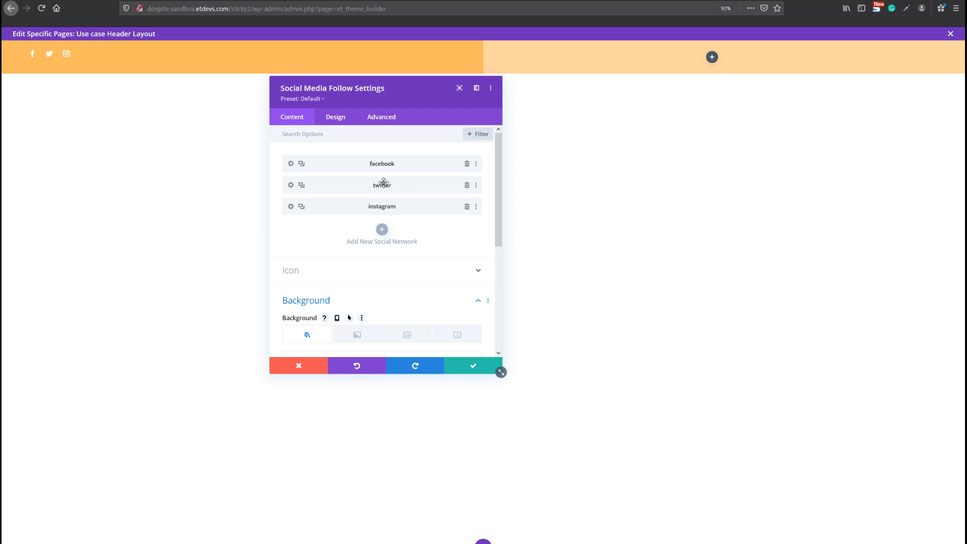
Change the icon color of the social media icons to a dark, near-black shade
left_click(344, 119)
left_click(316, 183)
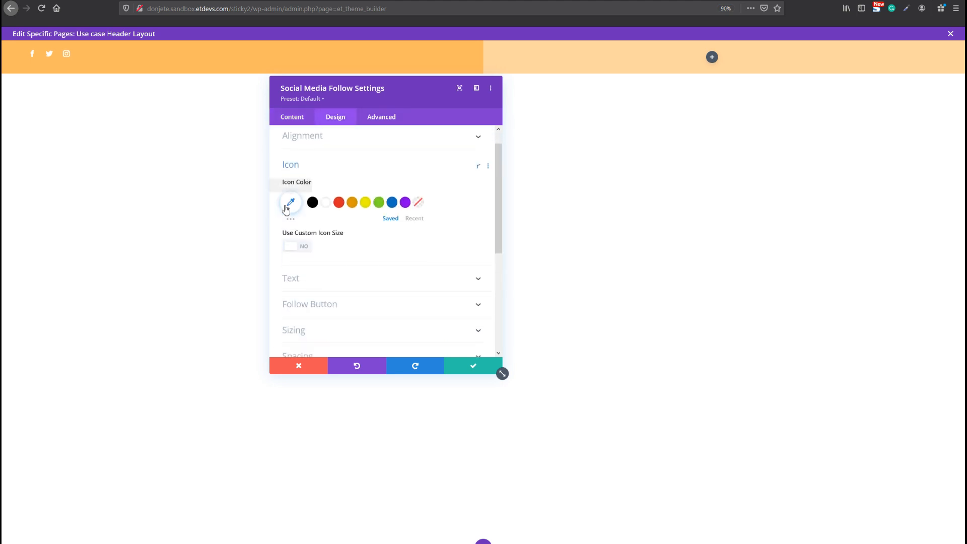
left_click(289, 179)
left_click(448, 205)
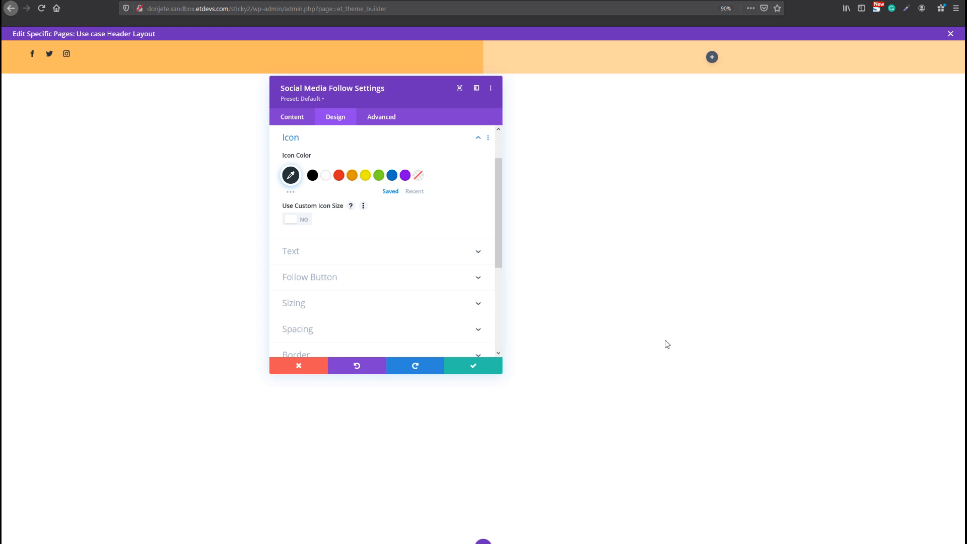
Give the Social Media Follow module a top margin of 5px and save its settings
left_click(307, 329)
left_click(301, 169)
type("5")
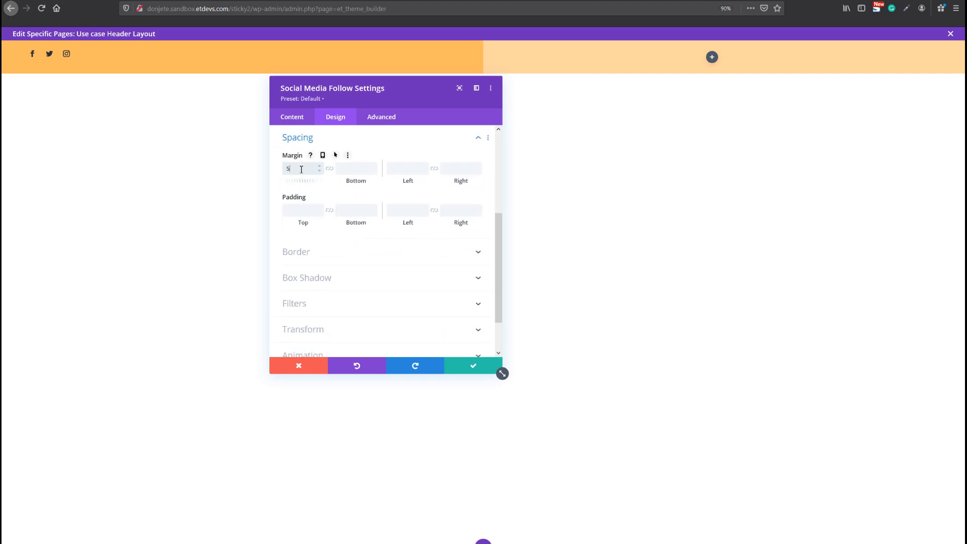
type("px")
left_click(497, 369)
Insert a Button module into the row's second column
left_click(711, 56)
type("butt")
key("Return")
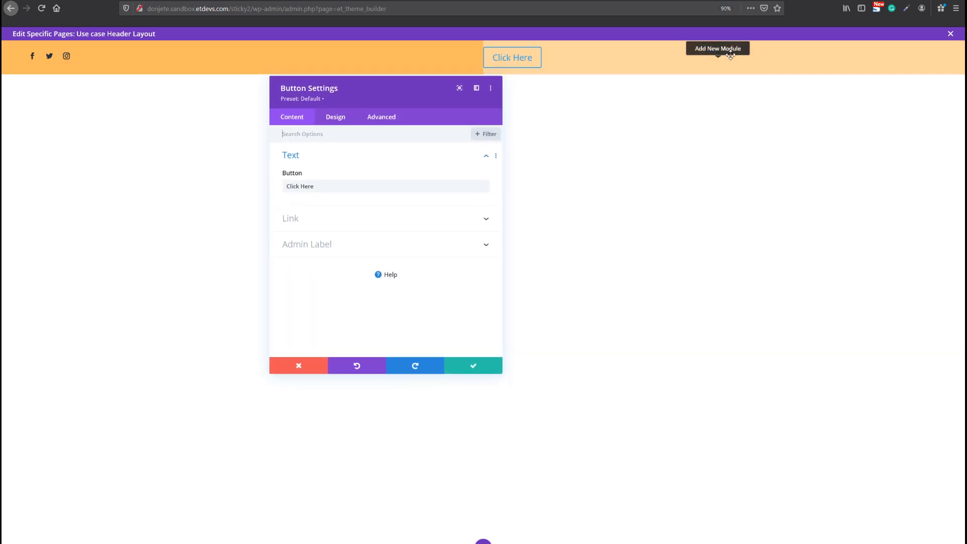
Change the button's text to "Open a case"
key("ctrl+a")
type("Ope")
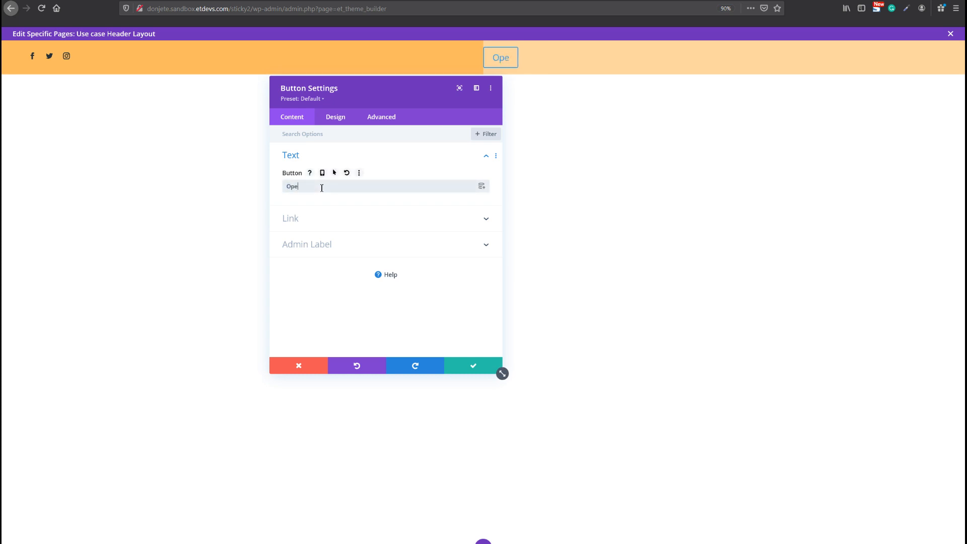
type("n a case")
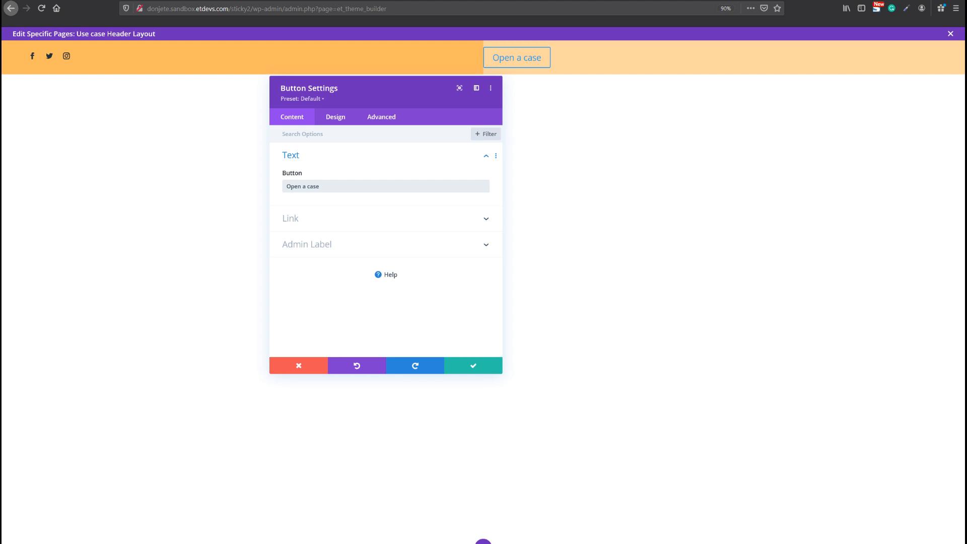
left_click(383, 218)
left_click(368, 215)
Align the button to the right of its column
left_click(335, 116)
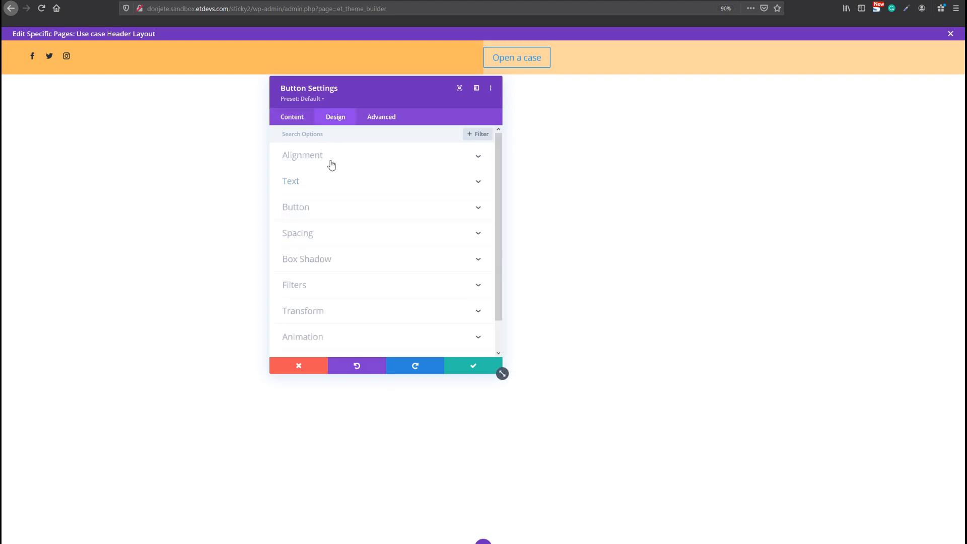
left_click(332, 165)
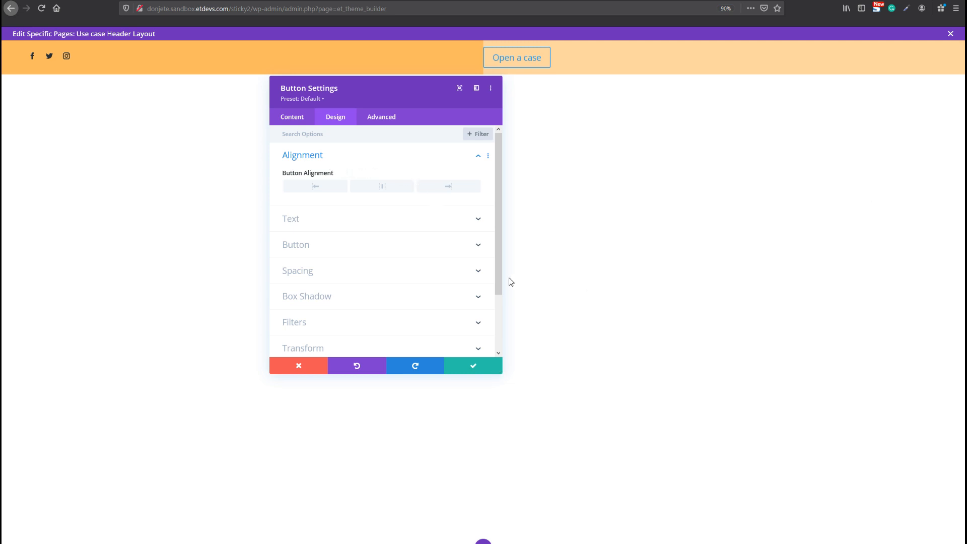
left_click(426, 186)
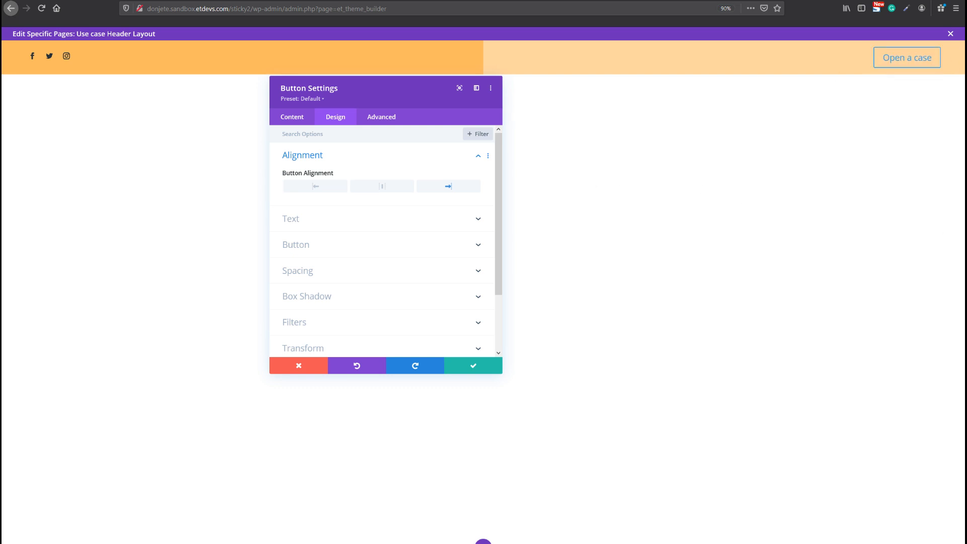
Enable custom styles for the button and set its text size to 14px
left_click(330, 247)
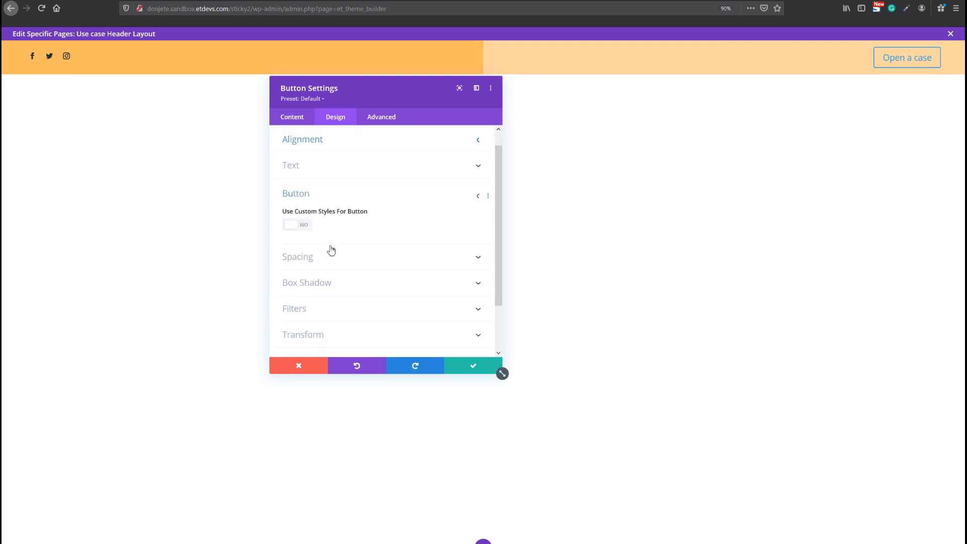
left_click(305, 171)
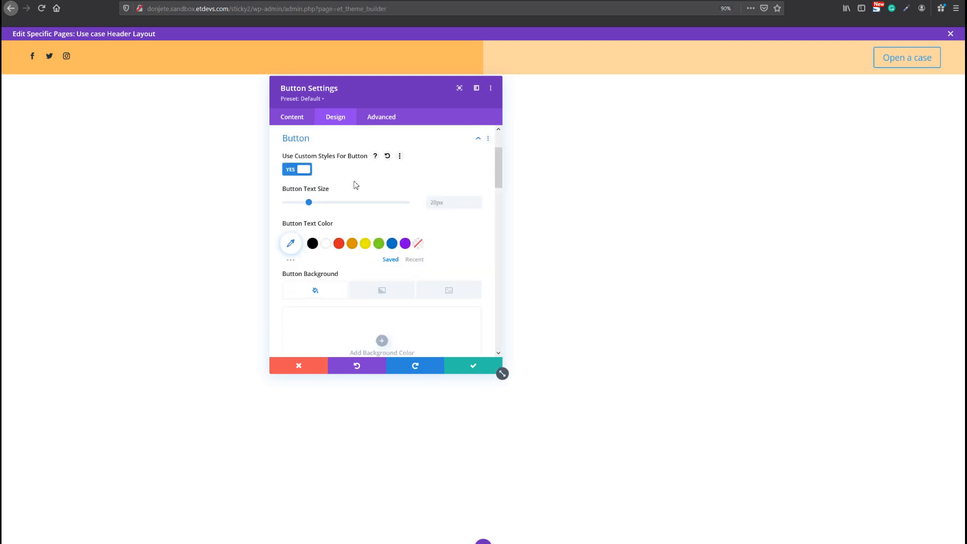
left_click(455, 207)
type("14")
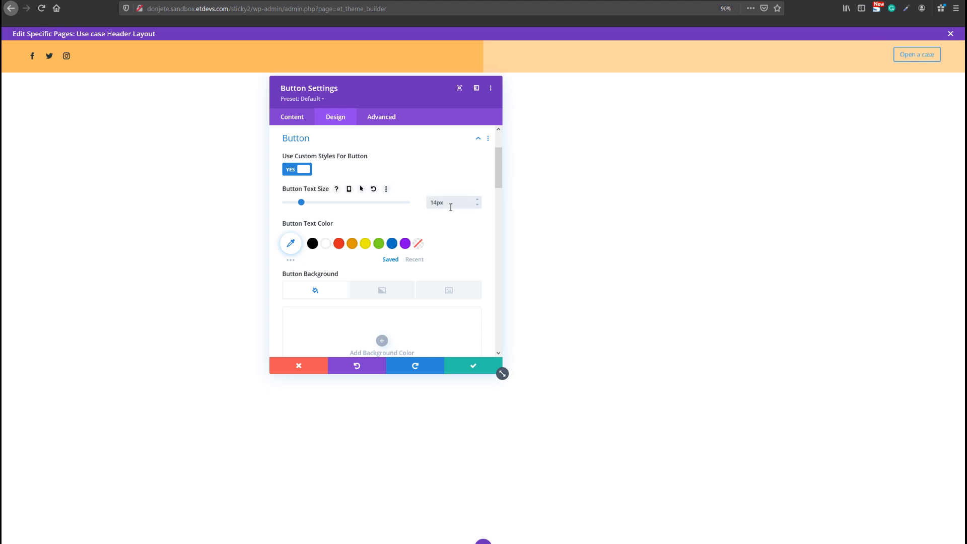
Set the button's text color to #26333a and give its border the same dark shade
left_click(292, 249)
type("#26333a")
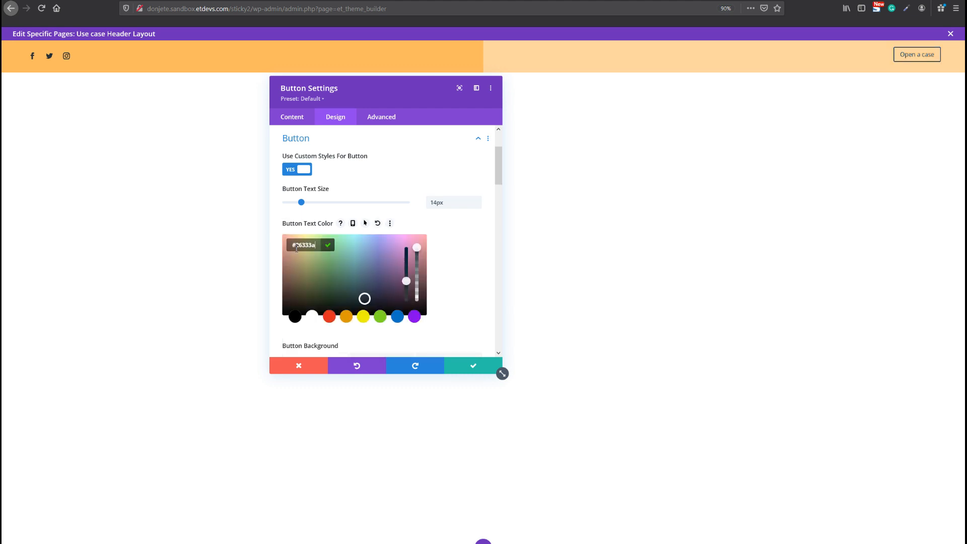
left_click(464, 261)
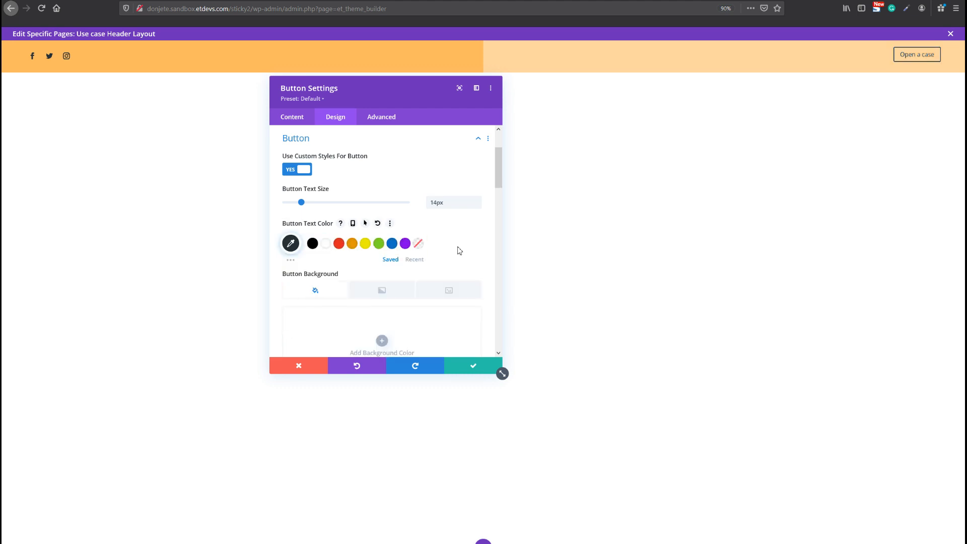
scroll(445, 278, "down", 3)
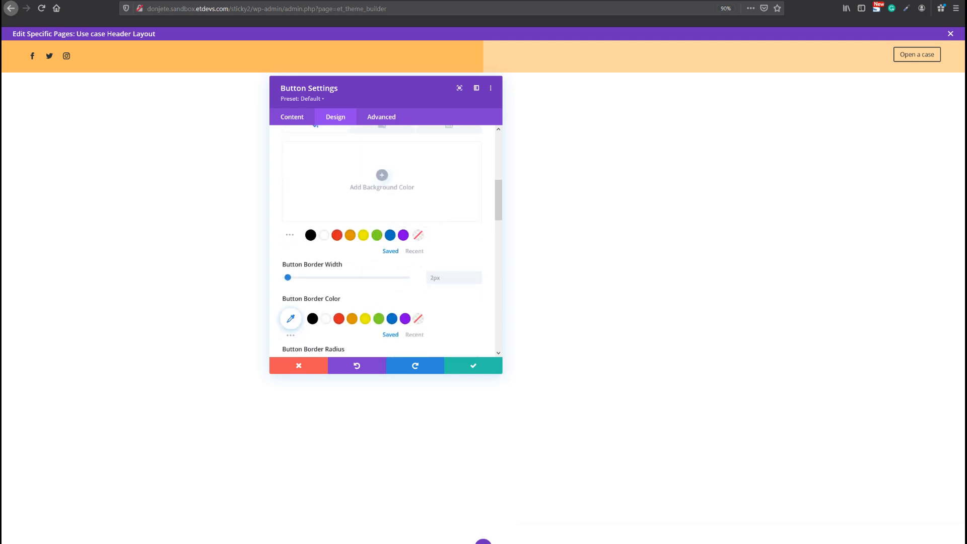
left_click(290, 319)
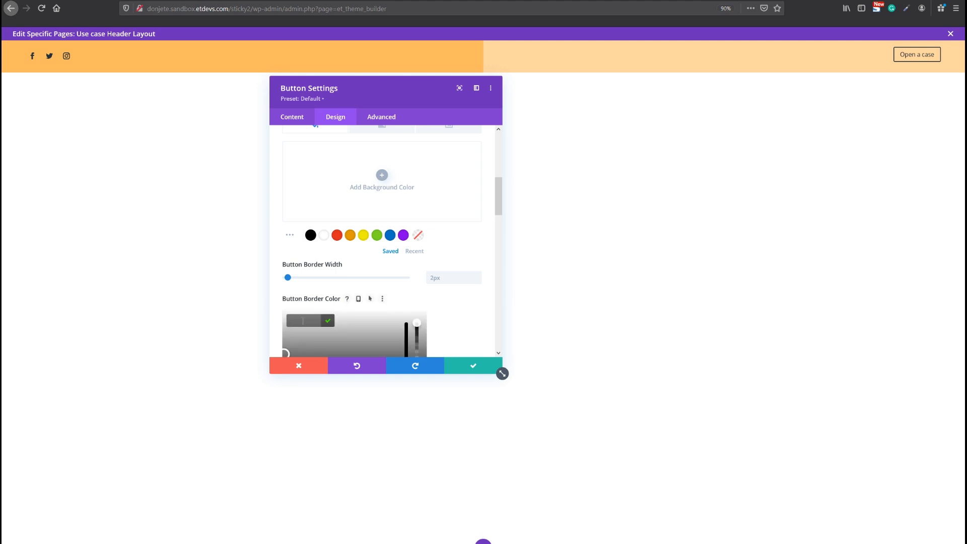
left_click(437, 309)
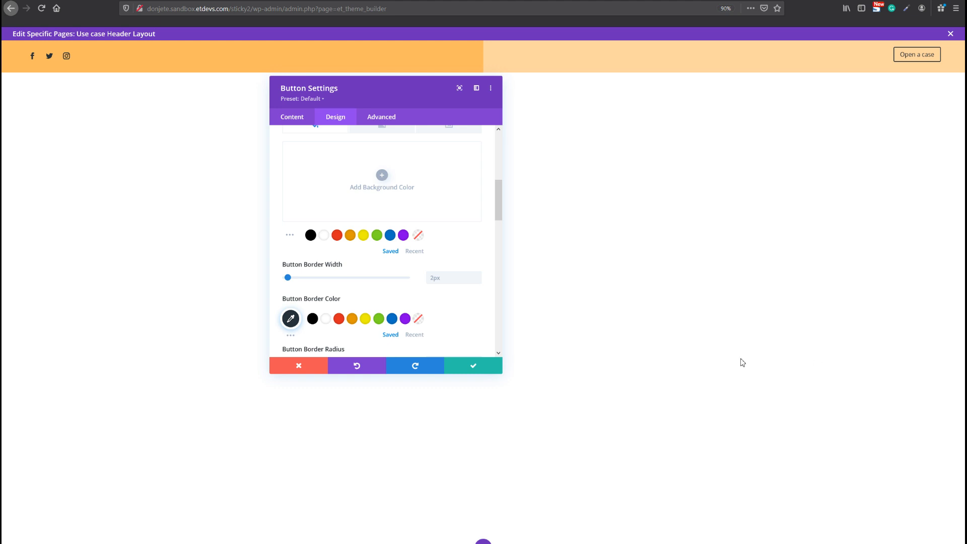
Set the button's letter spacing to 4px
scroll(439, 287, "down", 1)
scroll(437, 284, "down", 2)
left_click(479, 295)
left_click(479, 296)
left_click(479, 296)
left_click(479, 295)
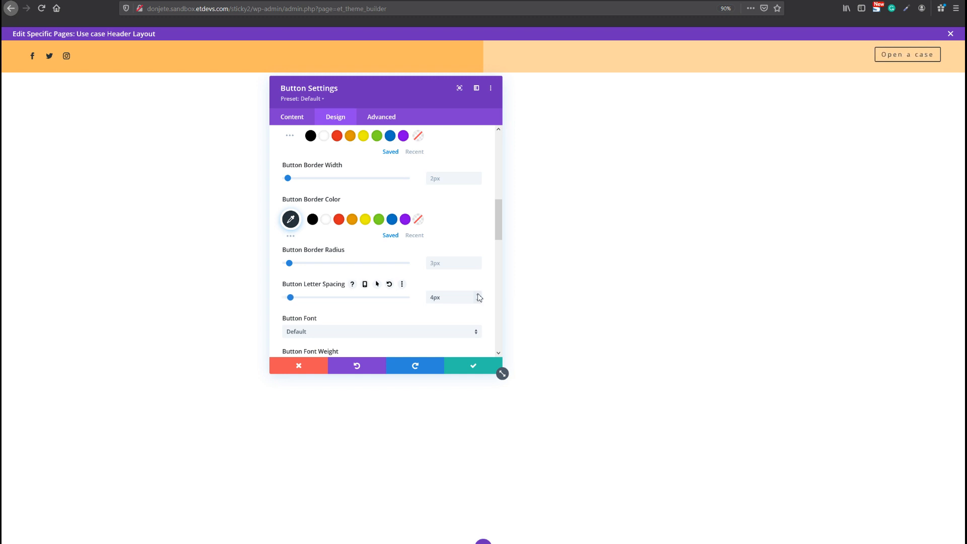
Set the button's font weight to Bold and its font style to all uppercase
scroll(315, 316, "down", 1)
scroll(315, 316, "down", 2)
left_click(317, 298)
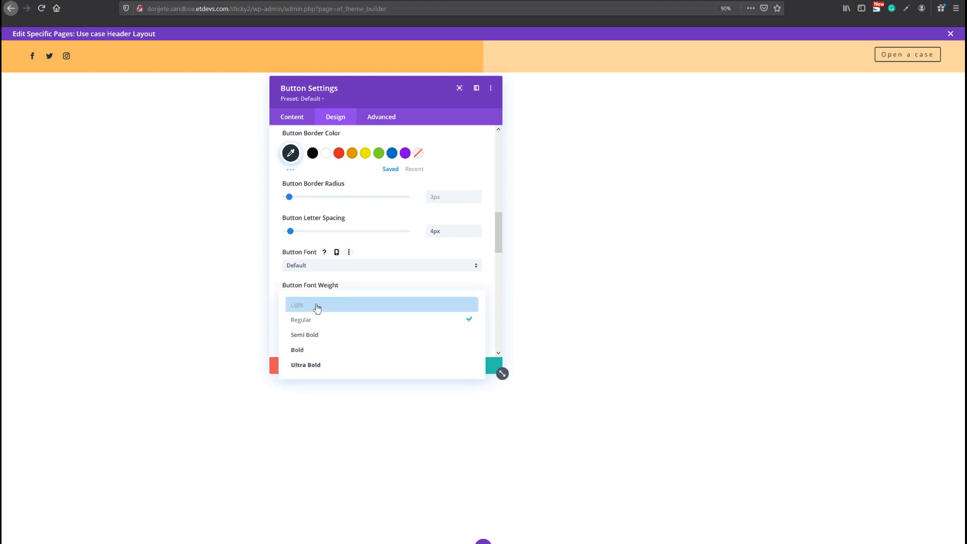
left_click(319, 350)
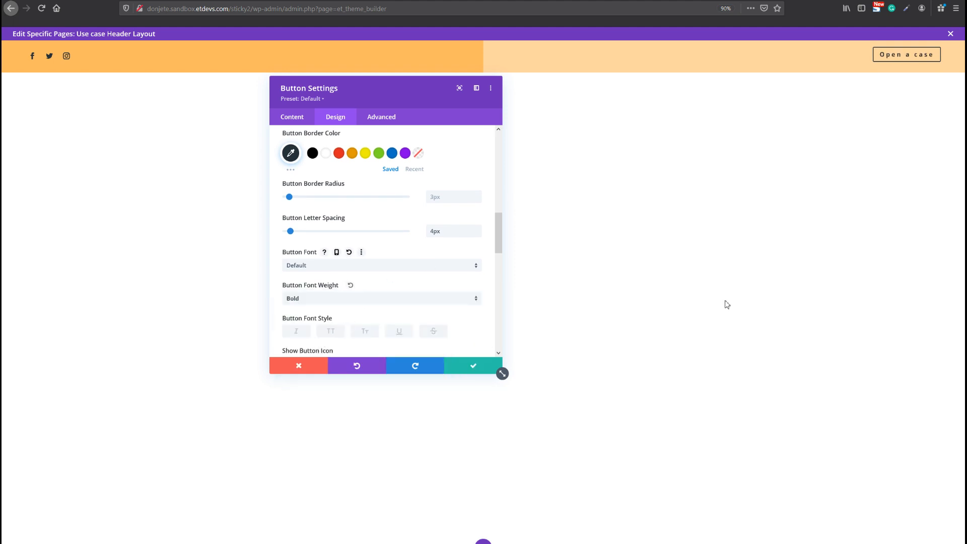
left_click(338, 335)
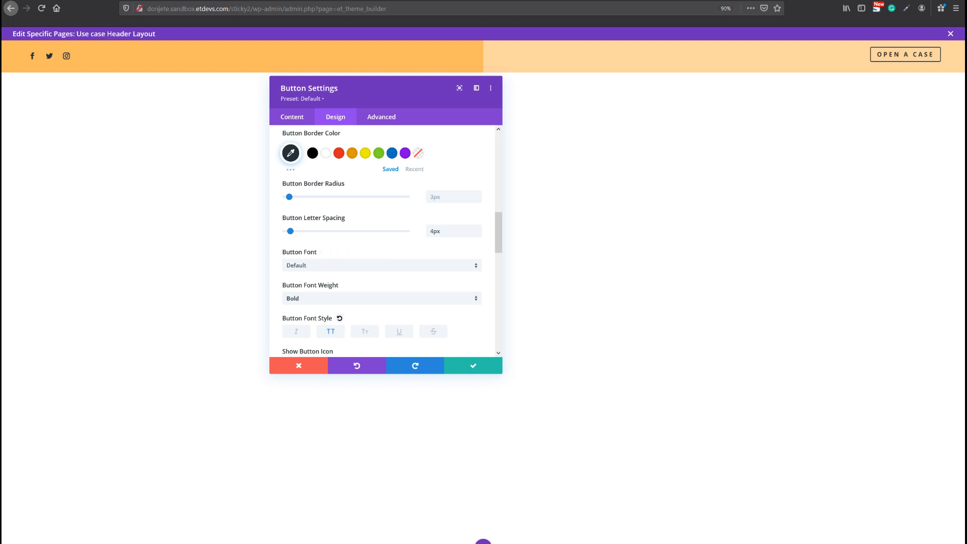
Give the button linked top and bottom padding of 10px
scroll(337, 312, "down", 10)
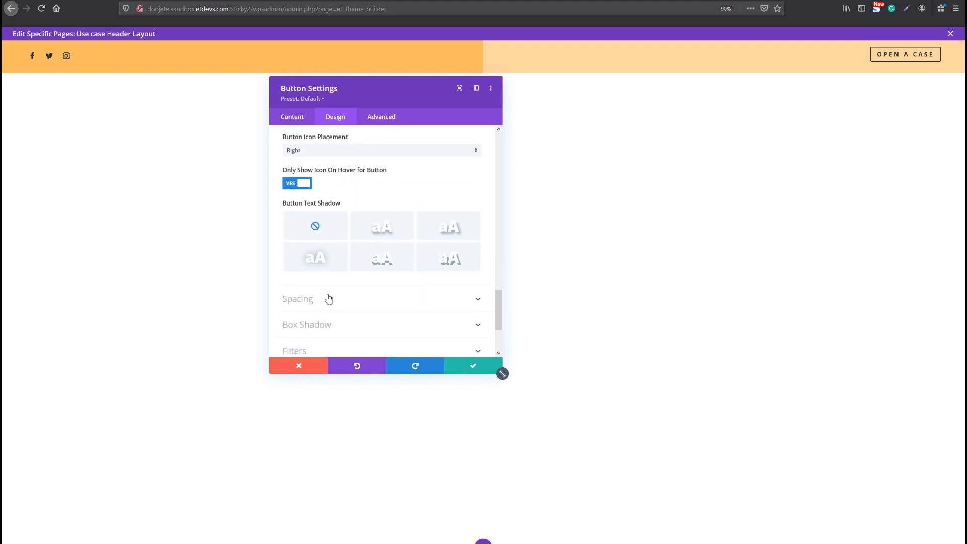
left_click(327, 300)
left_click(304, 208)
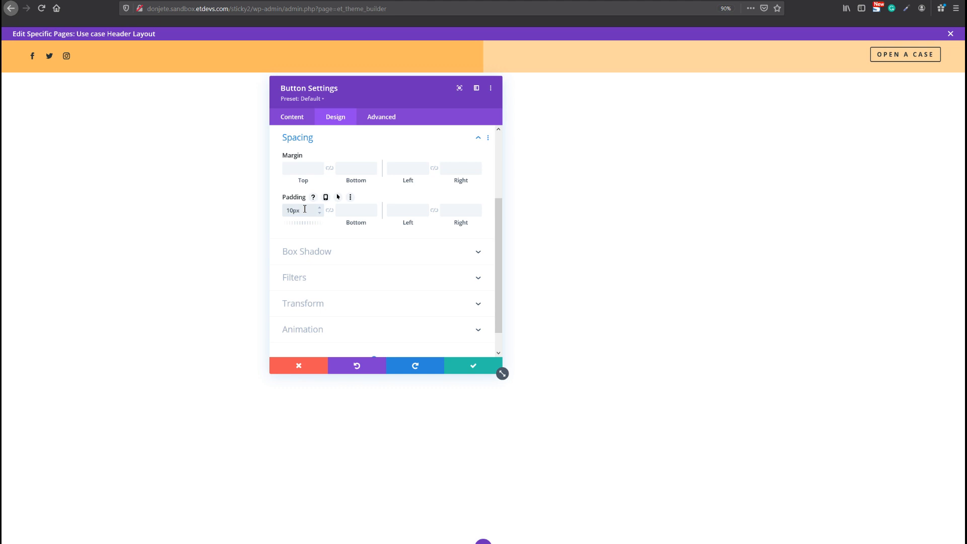
type("10px")
left_click(329, 210)
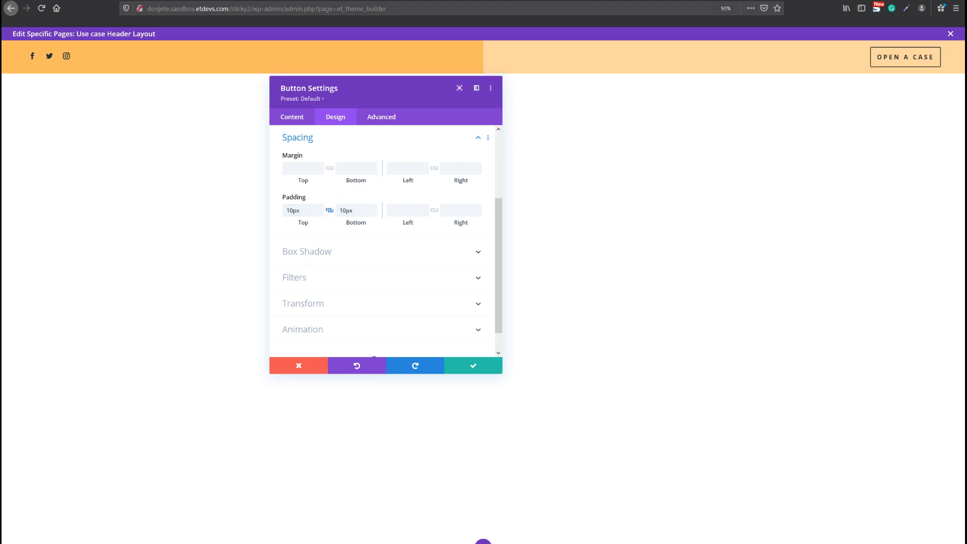
Remove the button's border radius to make its corners square, and save the module settings
scroll(307, 221, "up", 3)
left_click(316, 172)
scroll(406, 247, "down", 5)
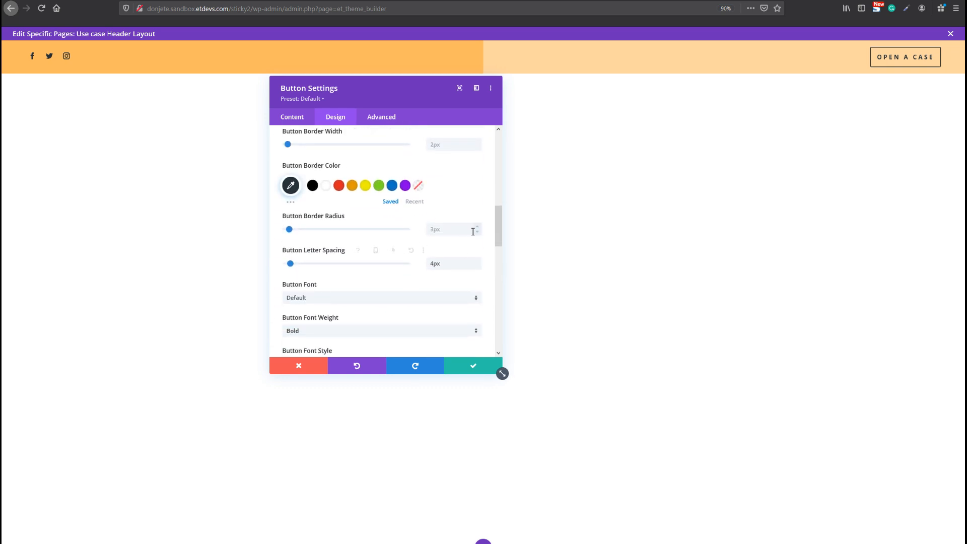
left_click(477, 232)
left_click(477, 231)
left_click_drag(455, 233, 418, 231)
left_click(470, 367)
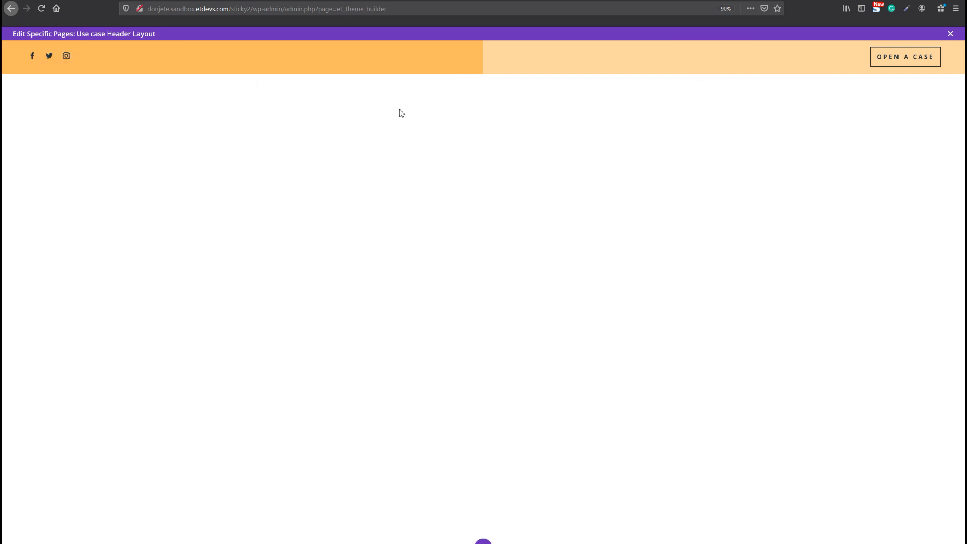
Insert a regular section below the two-tone top section, without choosing a row layout
mouse_move(472, 73)
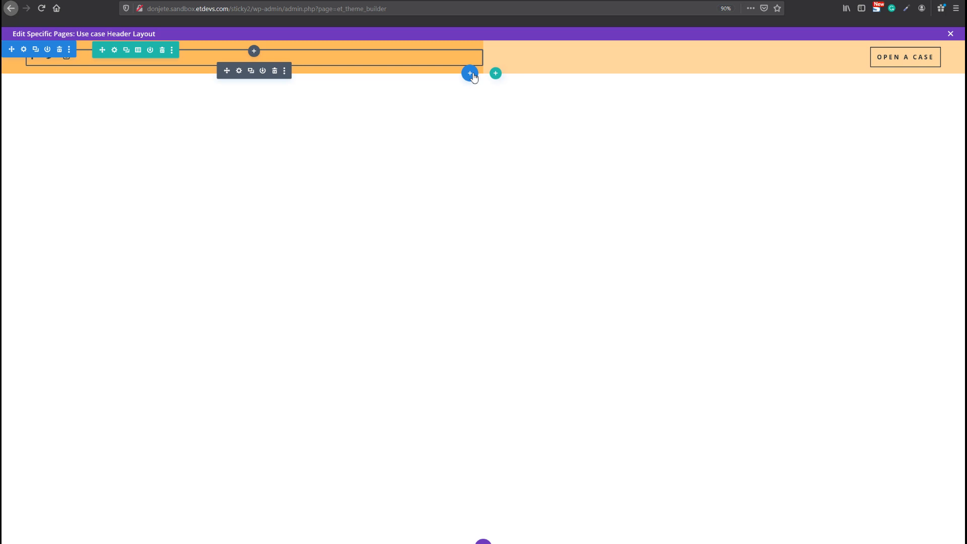
left_click(470, 74)
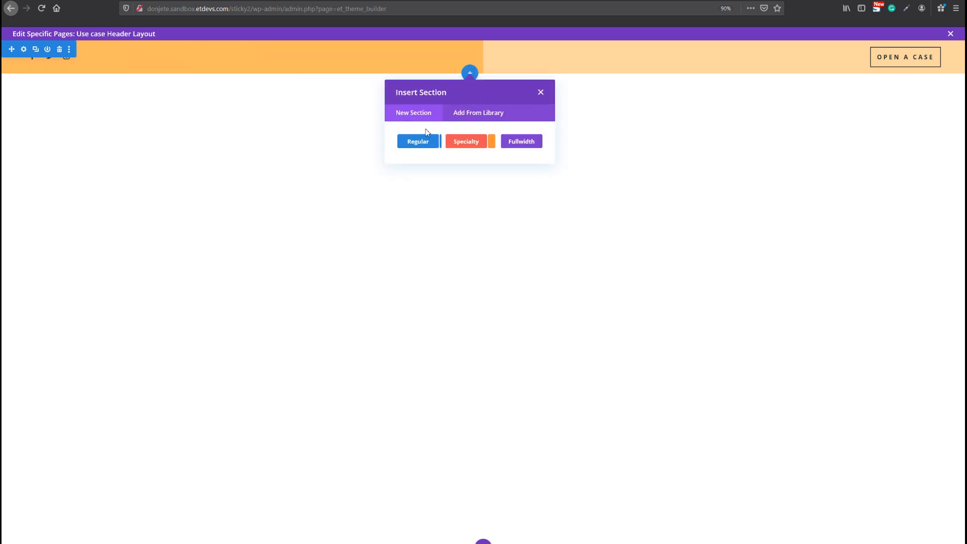
left_click(412, 145)
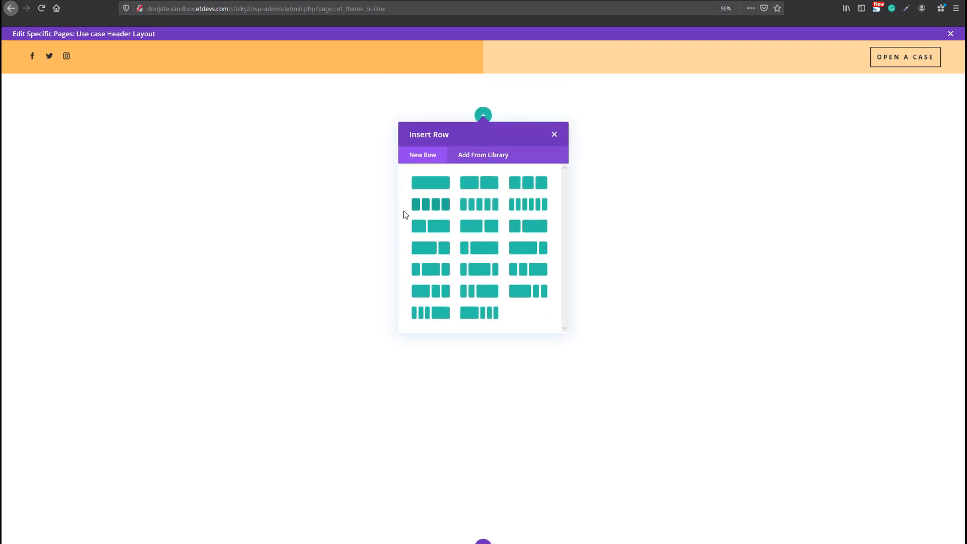
left_click(348, 234)
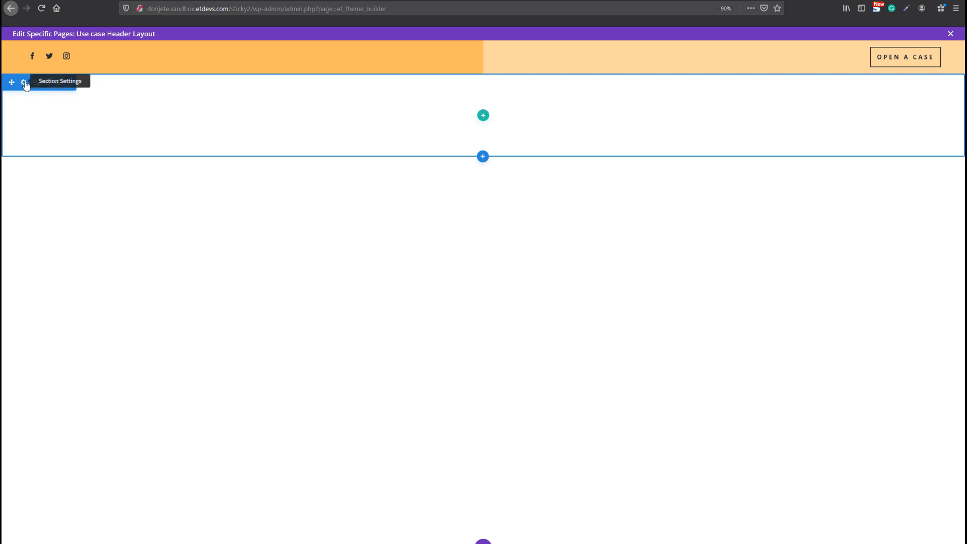
Add a background gradient to the new section in an enlarged settings window
left_click(24, 82)
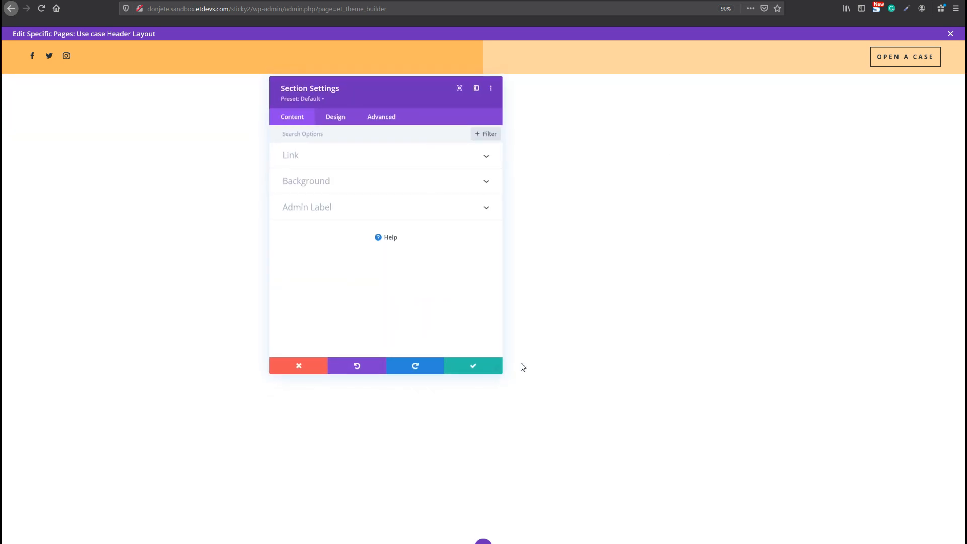
left_click_drag(502, 373, 544, 427)
left_click(334, 181)
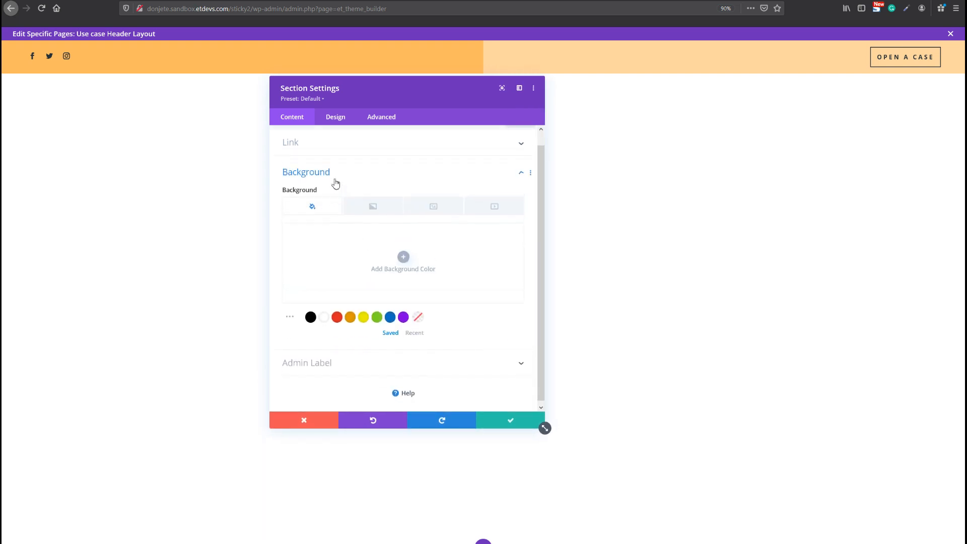
left_click(355, 210)
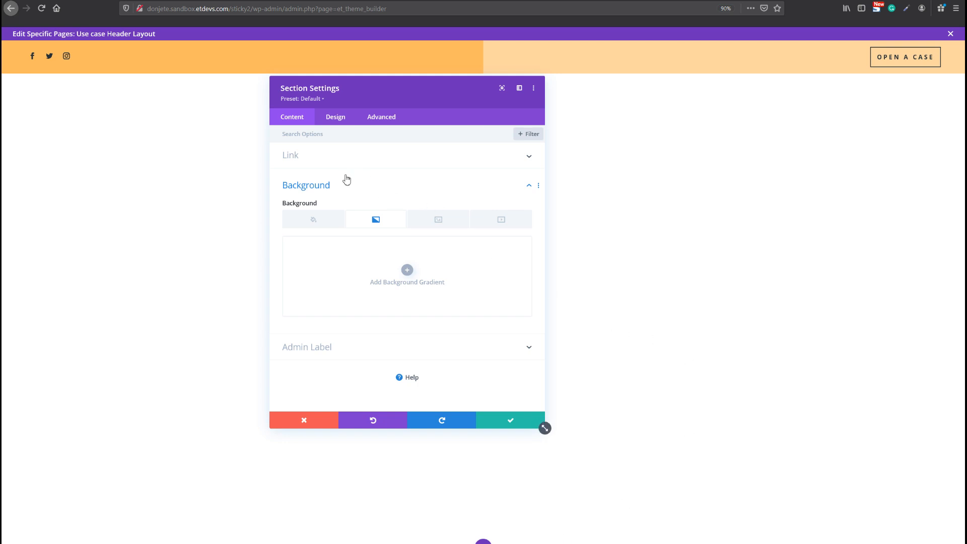
left_click(362, 261)
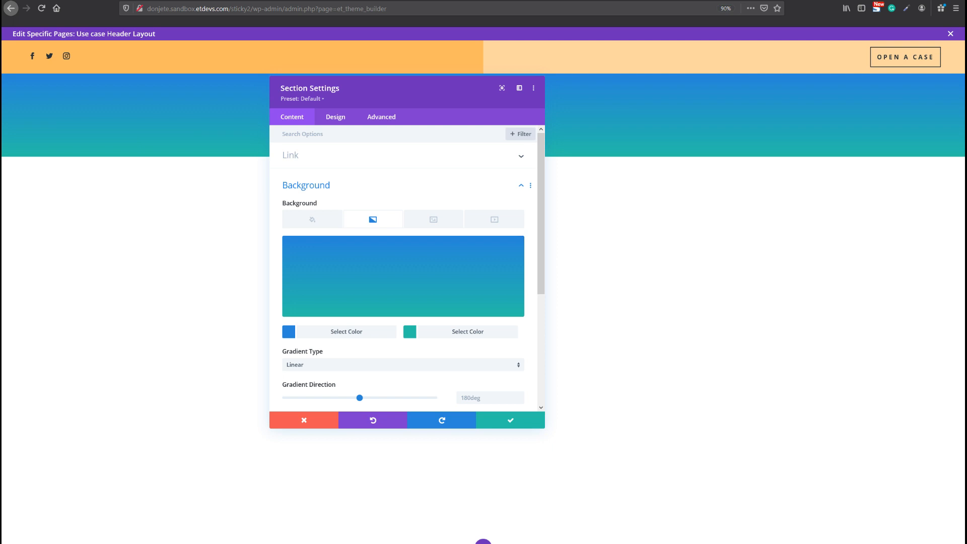
Set the new section's gradient colors to #ffffff and #f7f7f7
left_click(333, 334)
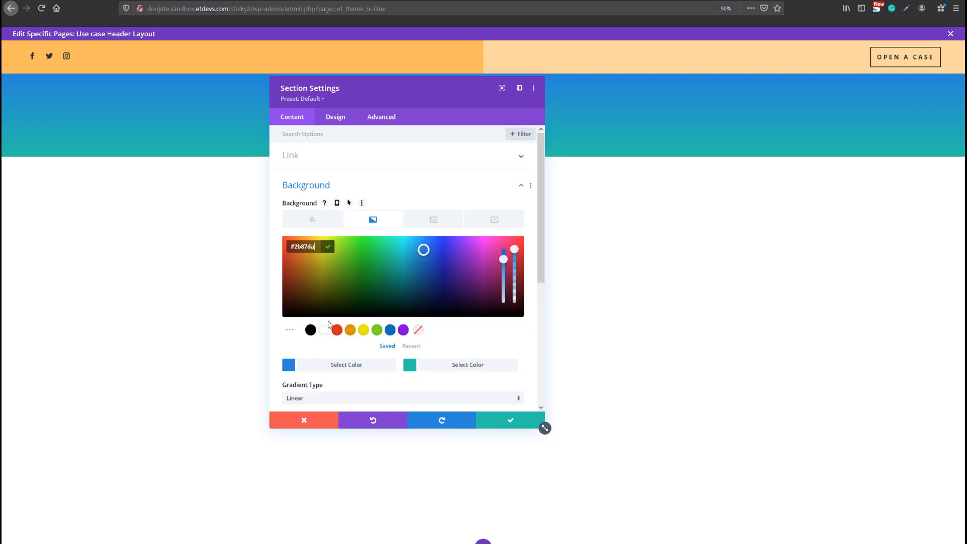
type("#ffffff")
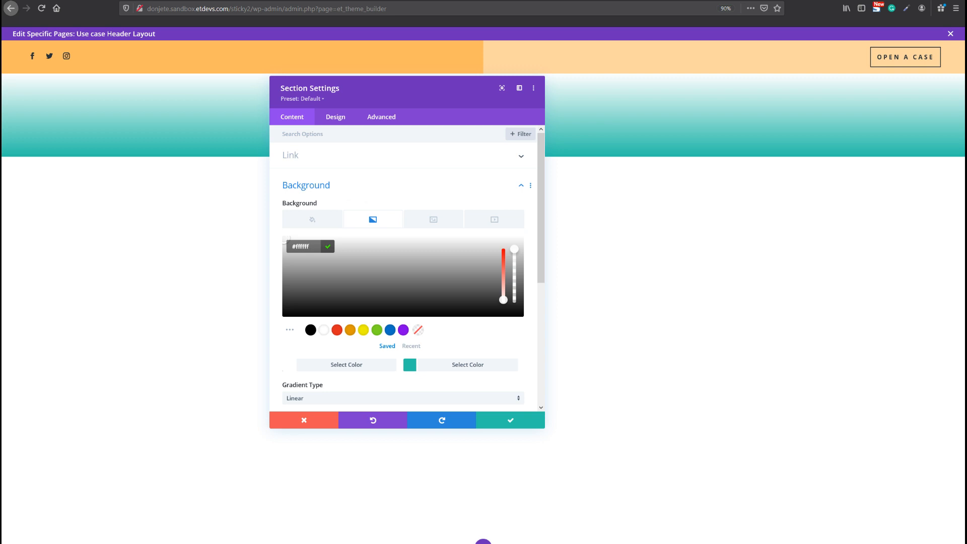
left_click(478, 369)
triple_click(303, 246)
type("#f7f7f7")
Set the section's gradient direction to 90deg and both its start and end positions to 25%
scroll(454, 297, "down", 2)
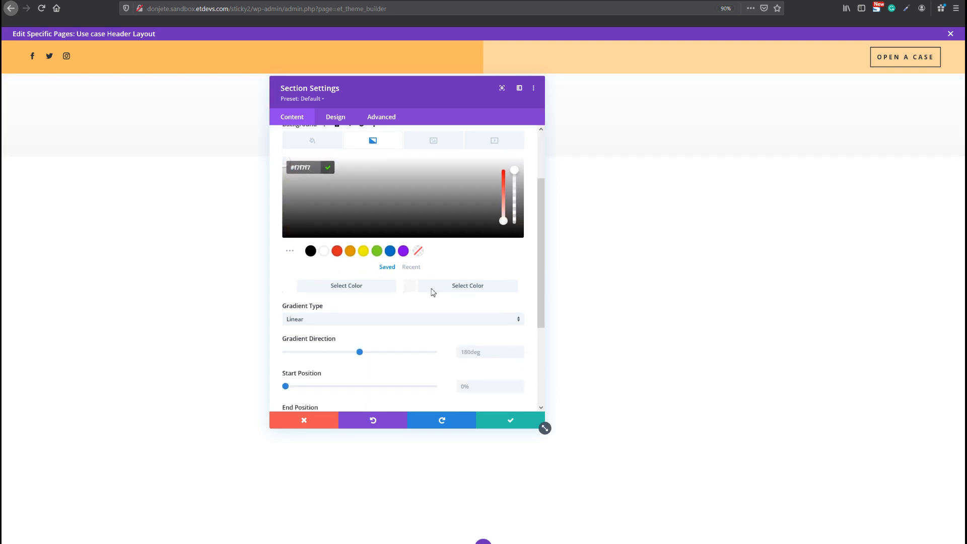
left_click(495, 334)
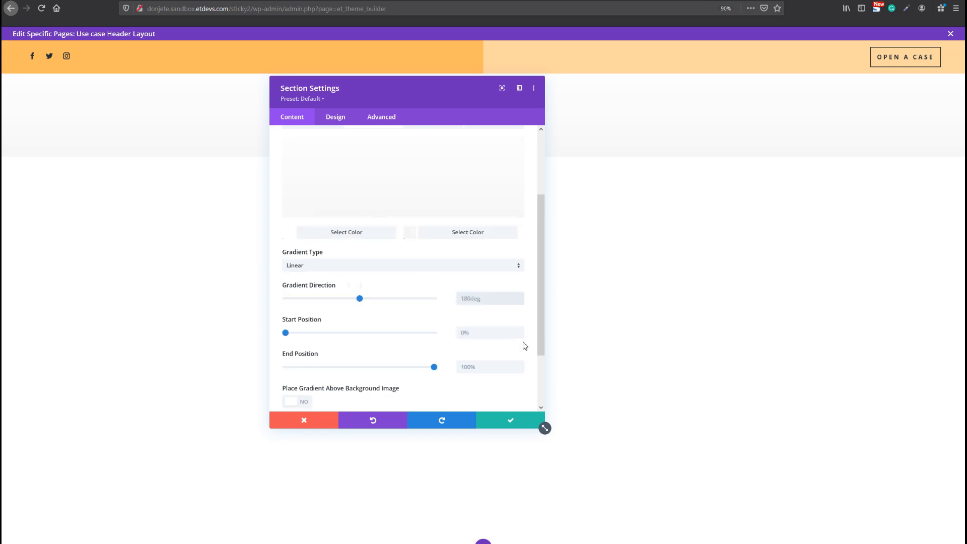
type("90deg")
left_click(516, 335)
type("25")
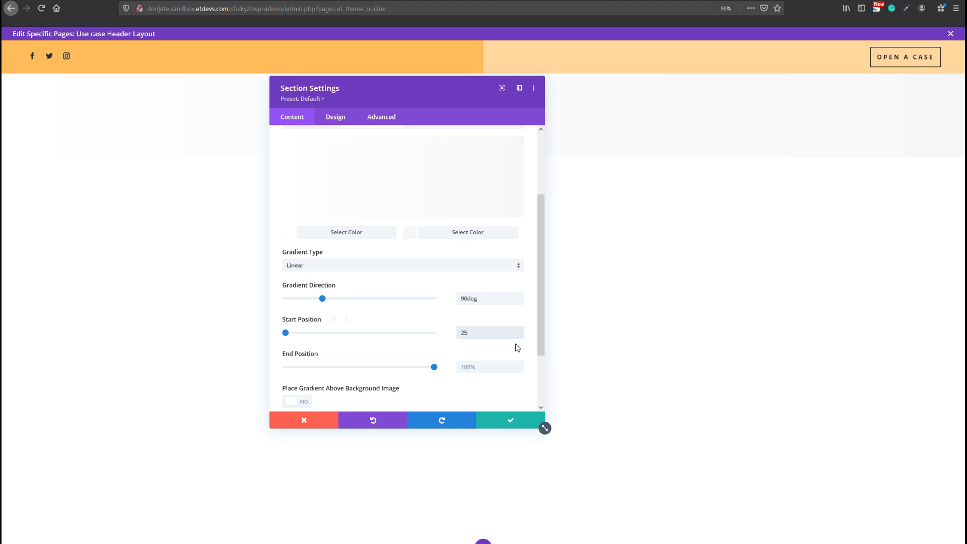
left_click(491, 370)
type("2")
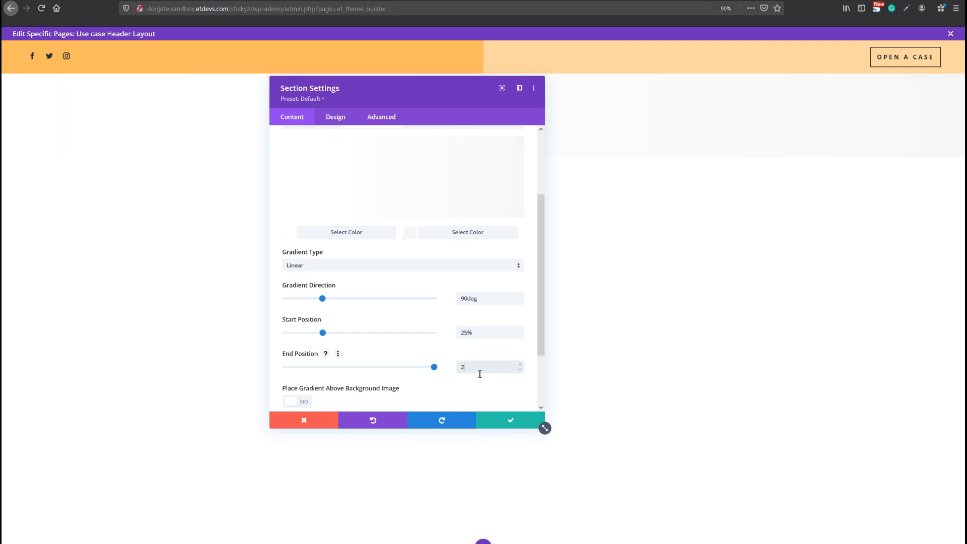
type("5")
left_click_drag(375, 97, 543, 165)
left_click_drag(711, 496, 625, 456)
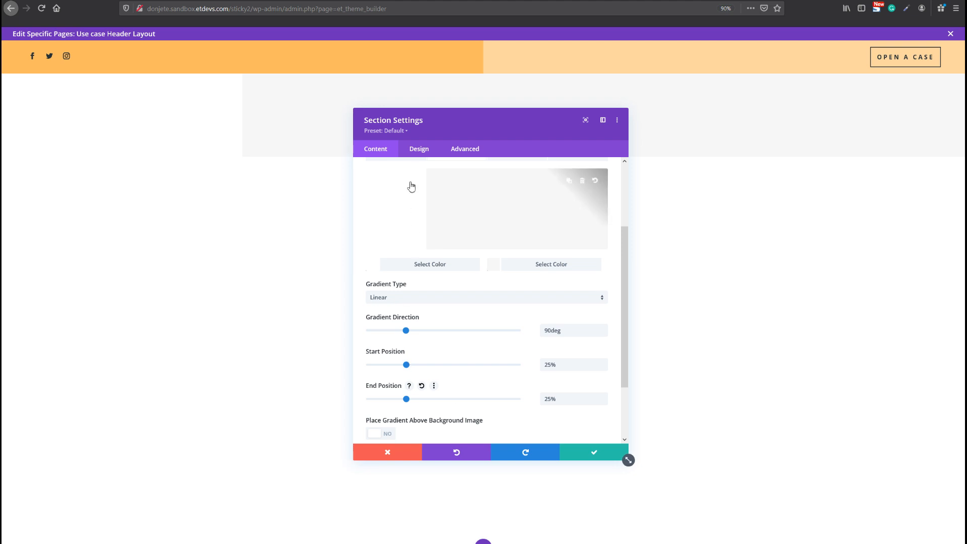
Set the section's top and bottom padding to 0px and save the section settings
left_click(418, 150)
left_click(398, 266)
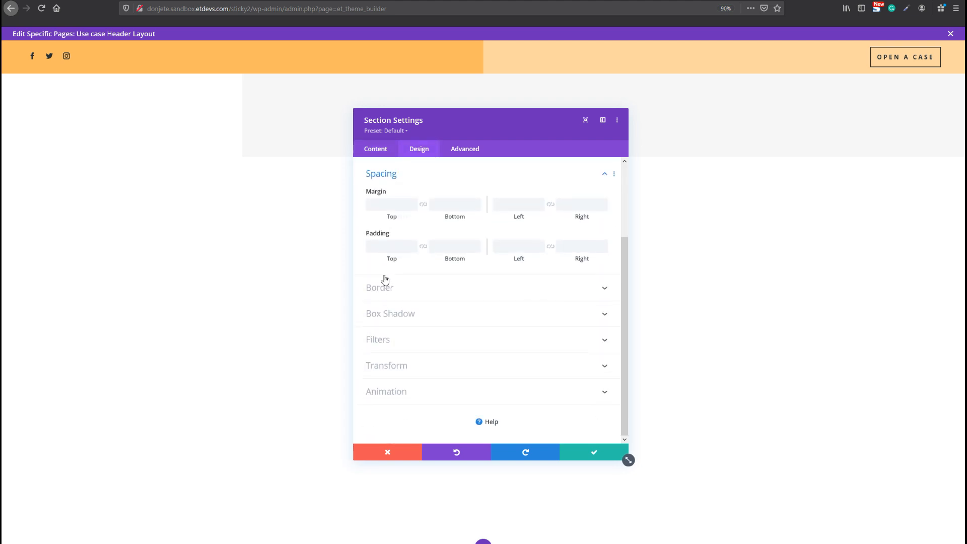
left_click(381, 247)
type("0")
left_click(424, 246)
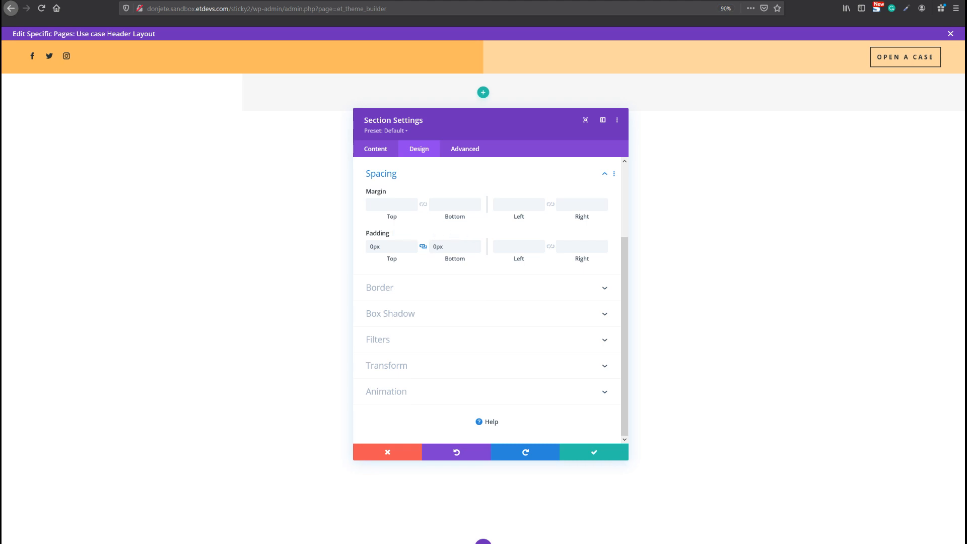
left_click(579, 452)
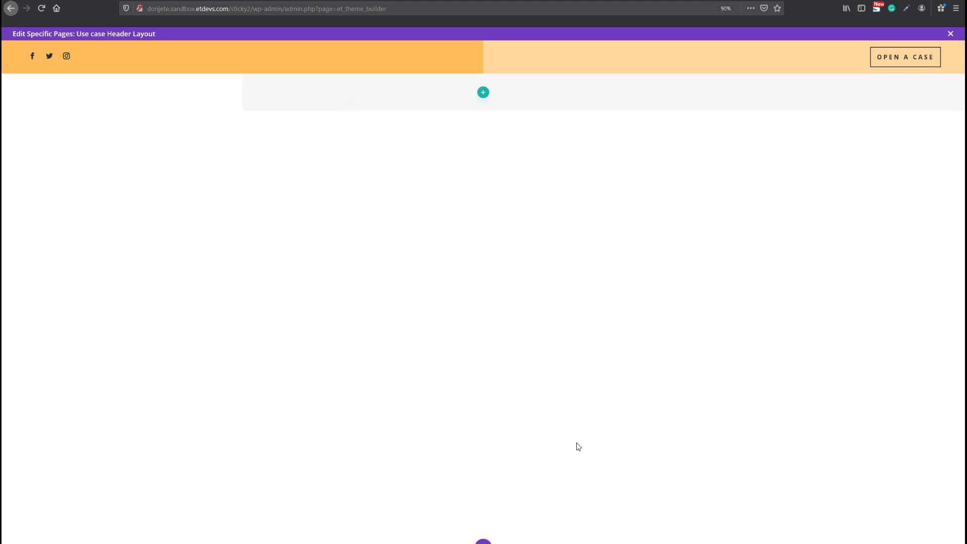
Insert a one-column row in the second section, without adding a module
left_click(484, 96)
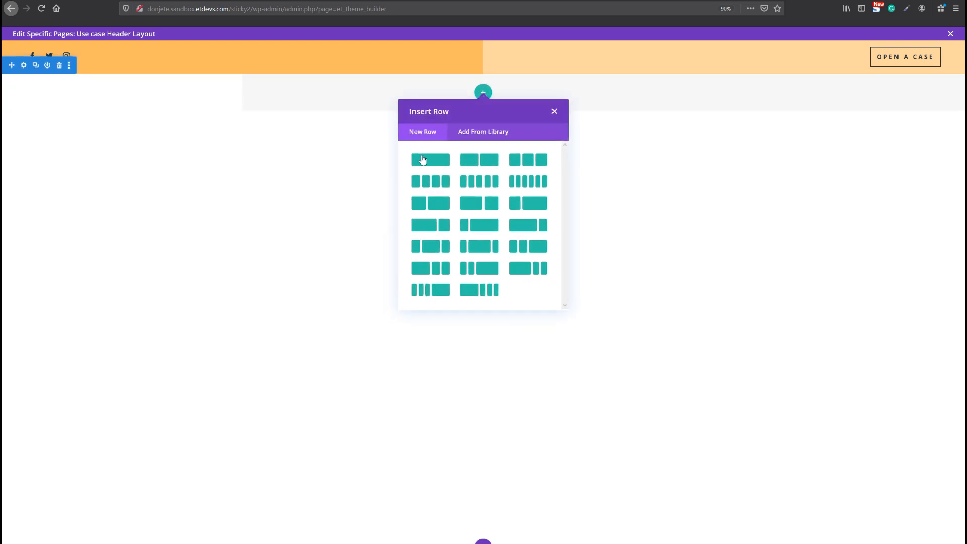
left_click(419, 162)
left_click(201, 207)
mouse_move(416, 100)
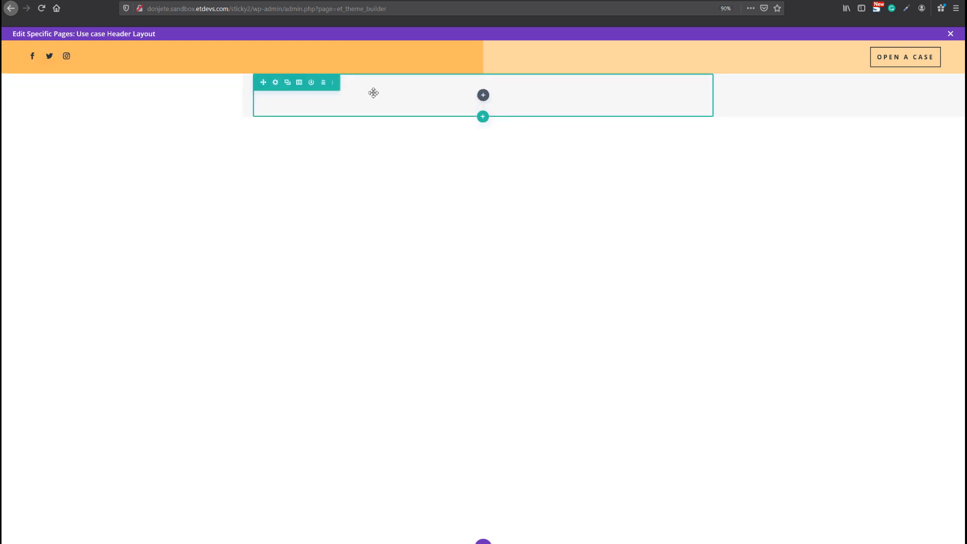
left_click(298, 85)
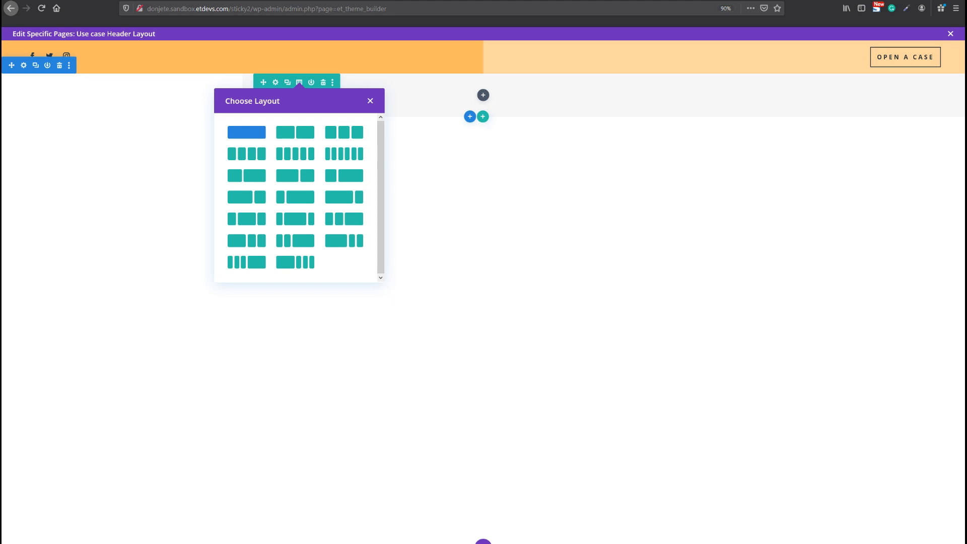
Enable a custom gutter width for the new row and set it to 1
left_click(275, 82)
left_click(416, 146)
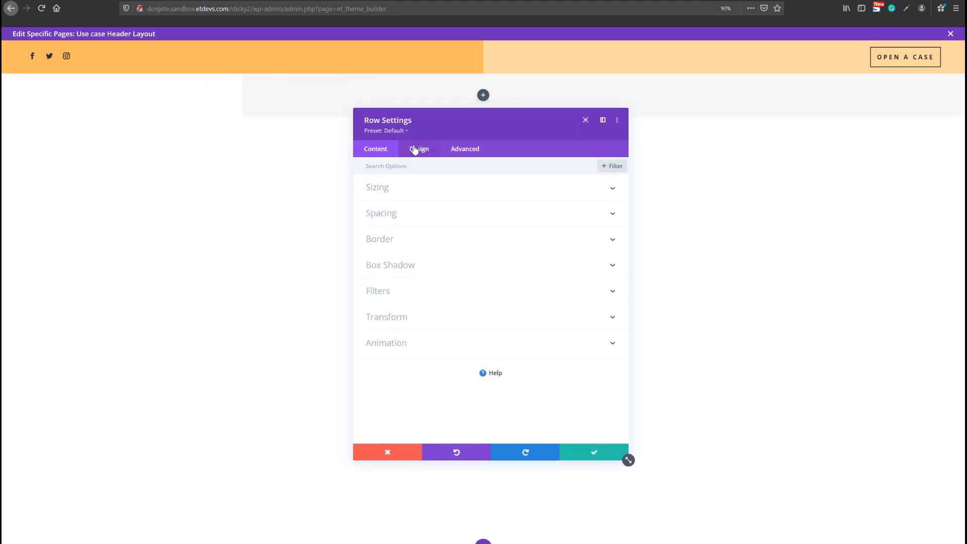
left_click(435, 200)
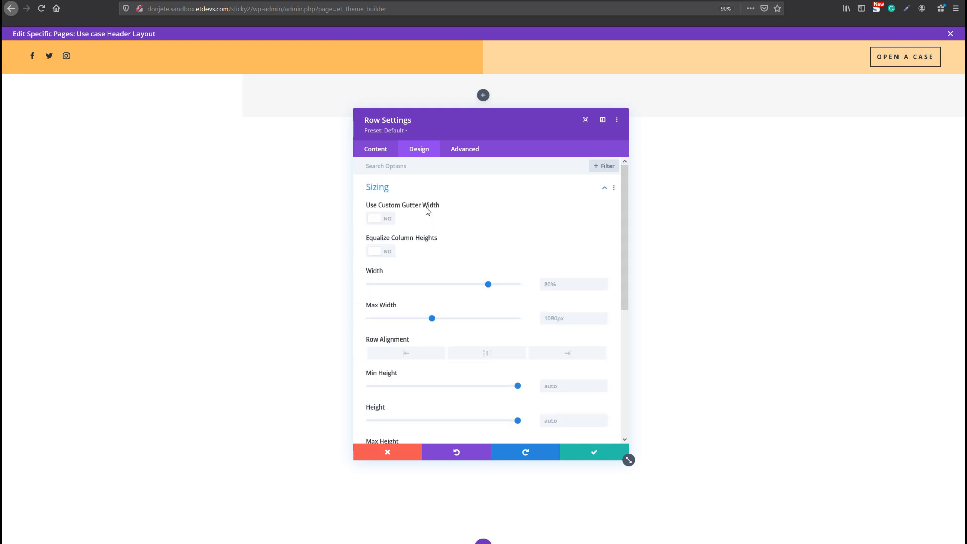
left_click(387, 220)
left_click(603, 253)
left_click(604, 254)
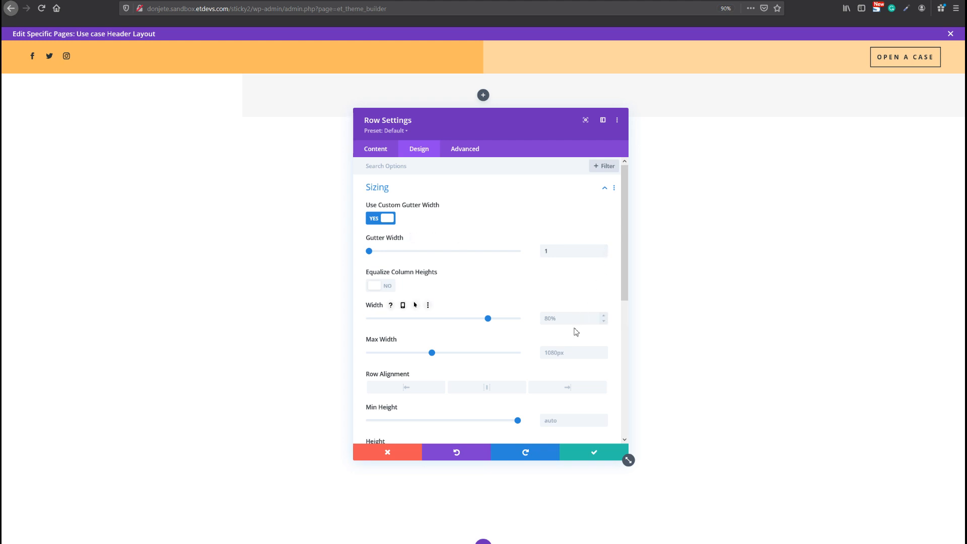
Set the row's maximum width to 2580px
left_click(559, 360)
type("2")
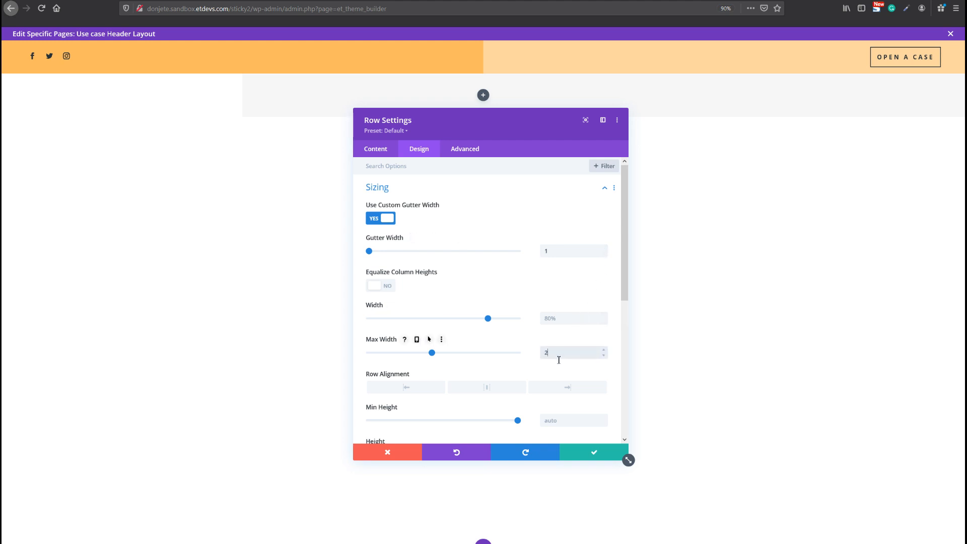
type("px580px")
key("ctrl+a")
type("2580px")
Set the row's top and bottom padding to 10px and save the row settings
scroll(425, 373, "down", 5)
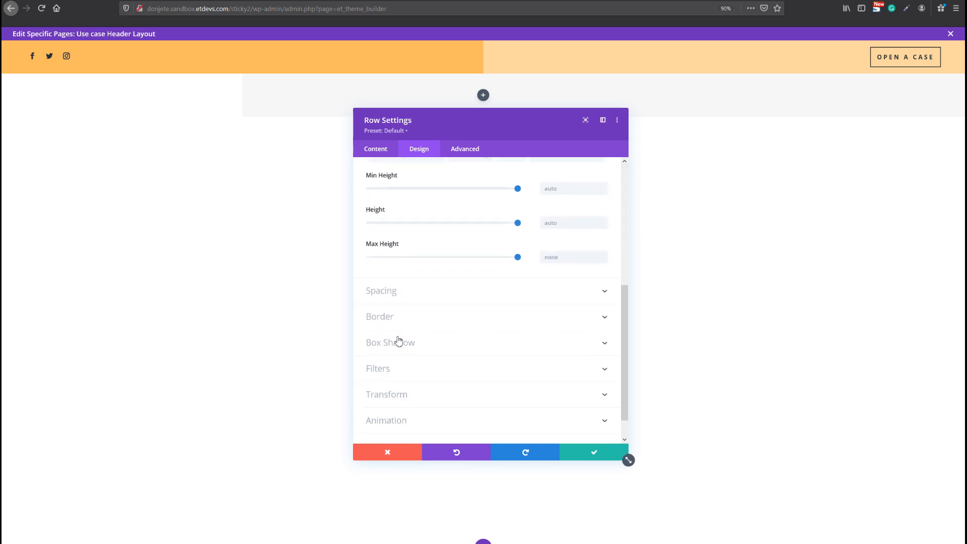
left_click(398, 301)
left_click(379, 246)
type("10px")
left_click(423, 246)
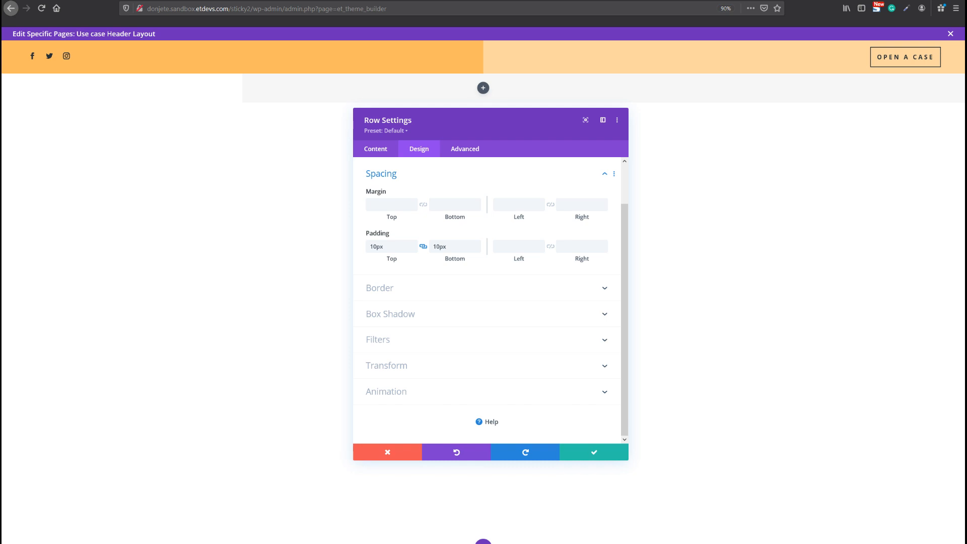
left_click(624, 455)
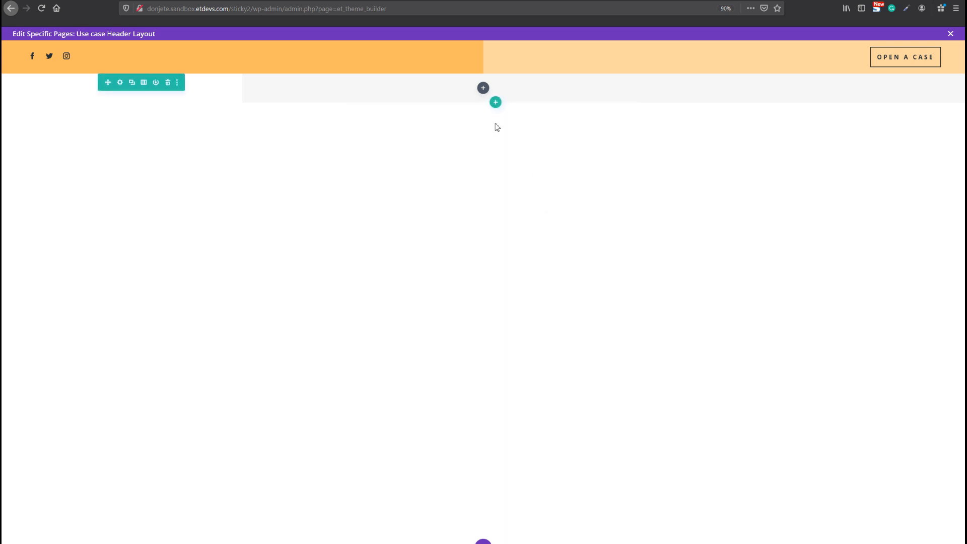
Add a Menu module to the row and use the stars-5 image from the media library as its logo
left_click(483, 87)
type("menu")
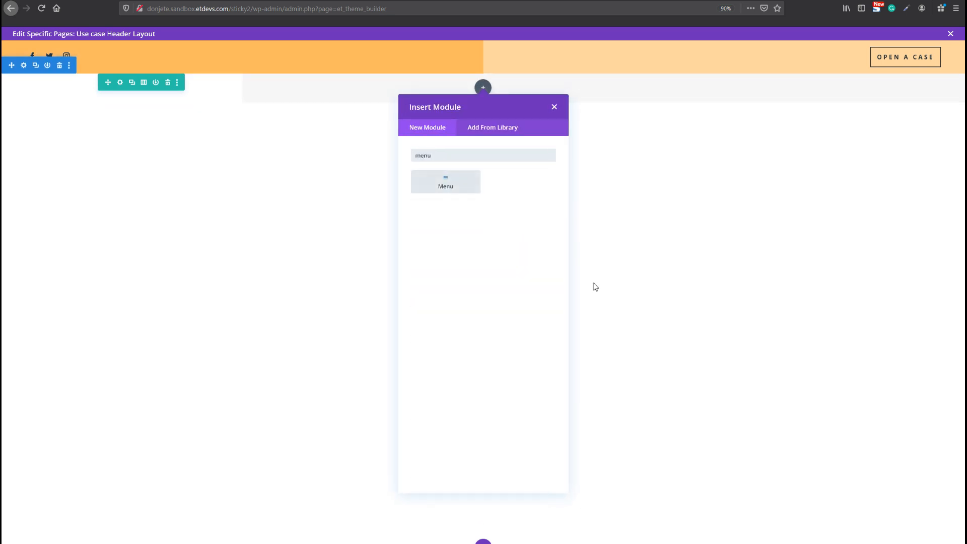
key("Return")
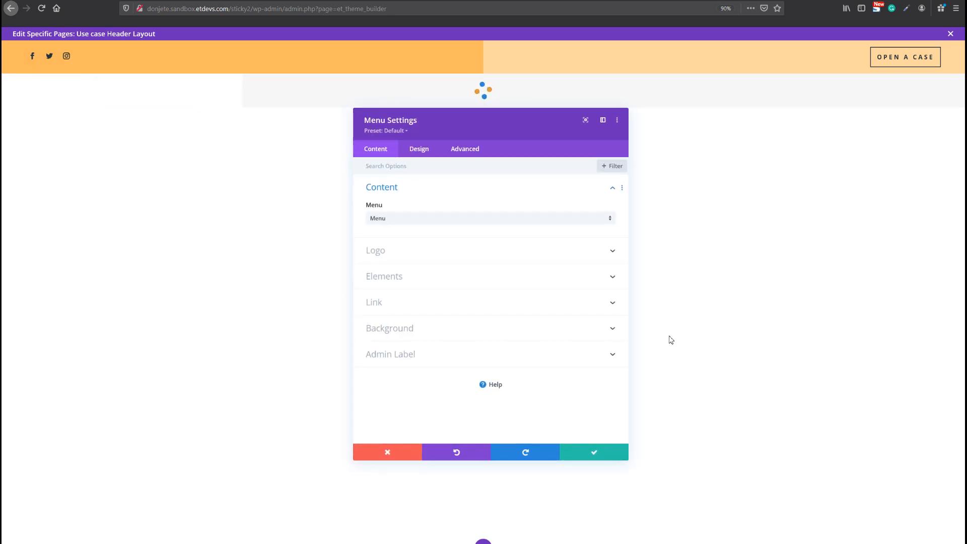
left_click(430, 253)
left_click(430, 248)
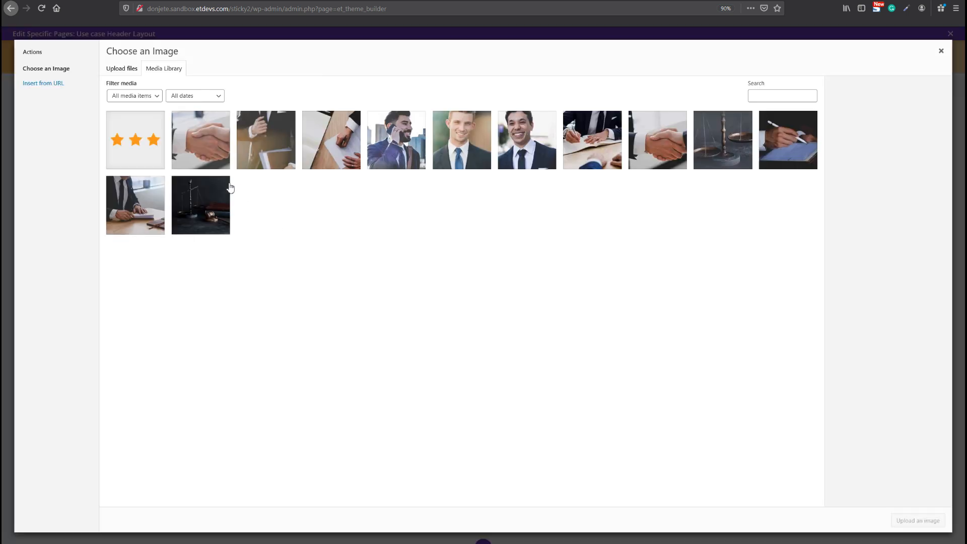
left_click(135, 159)
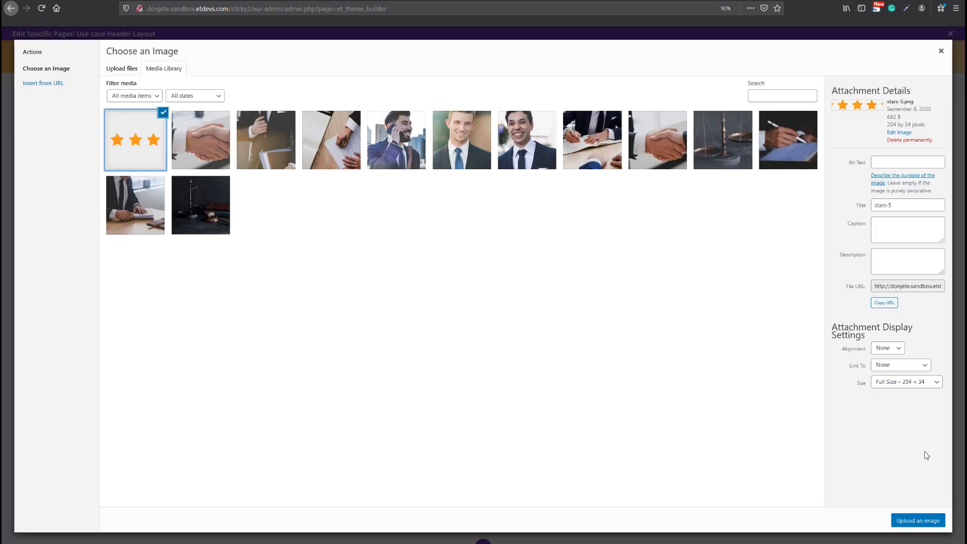
left_click(918, 521)
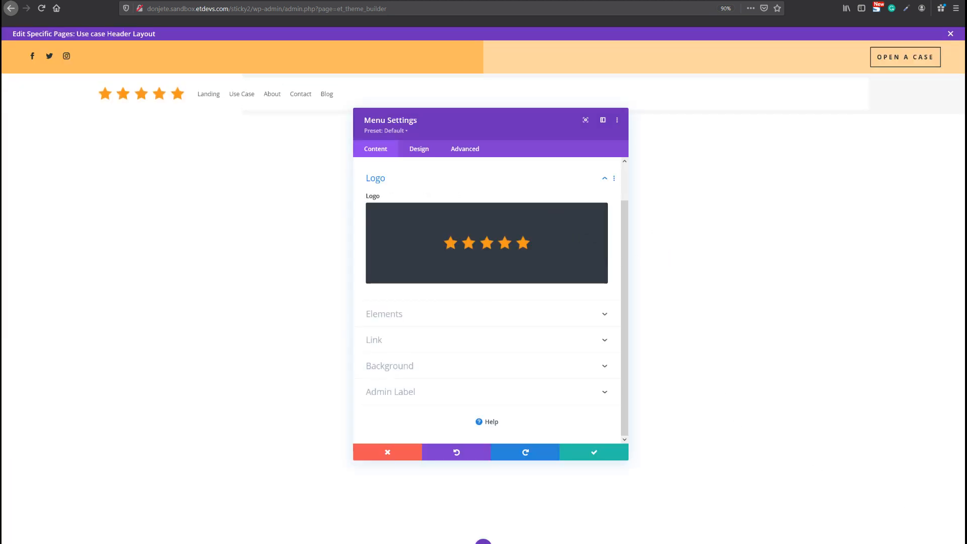
Remove the menu module's default background color so the section's gradient shows through
left_click(441, 366)
left_click(595, 265)
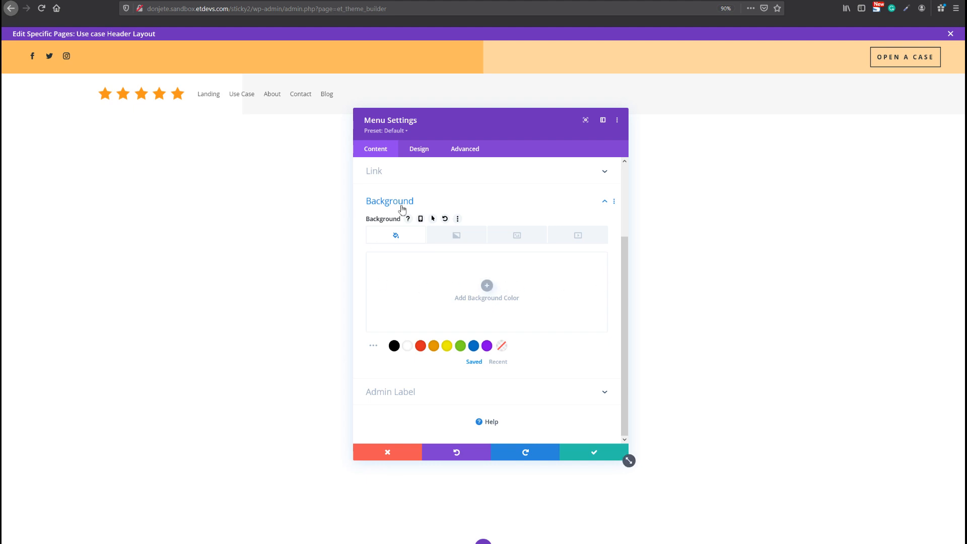
scroll(398, 203, "up", 1)
scroll(399, 203, "up", 3)
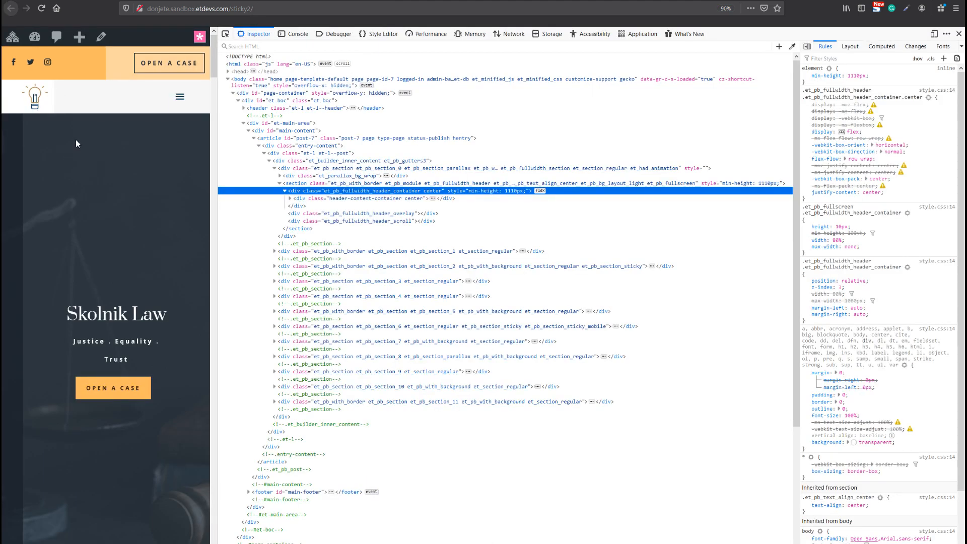
Look through the media library for another menu logo, closing it without choosing an image
left_click(256, 8)
left_click(75, 236)
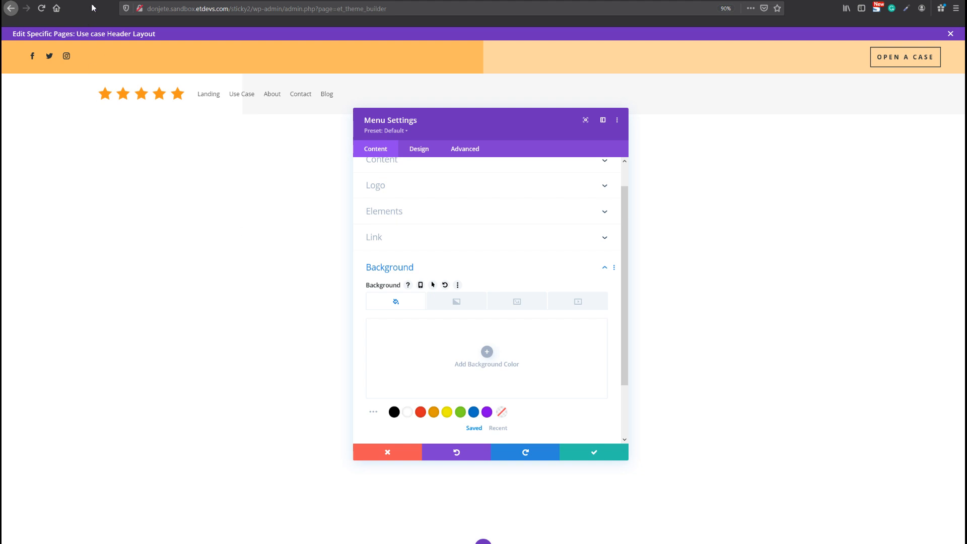
left_click(426, 195)
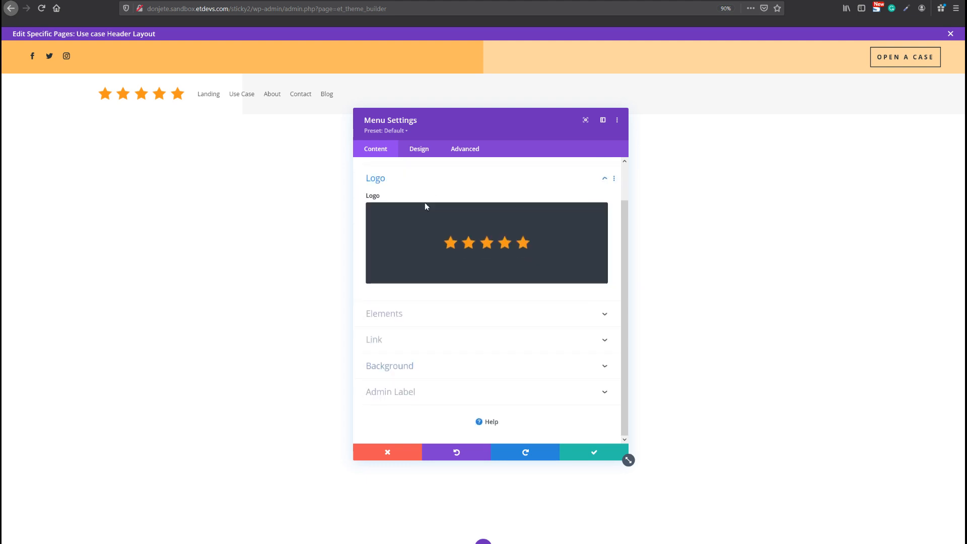
left_click(432, 242)
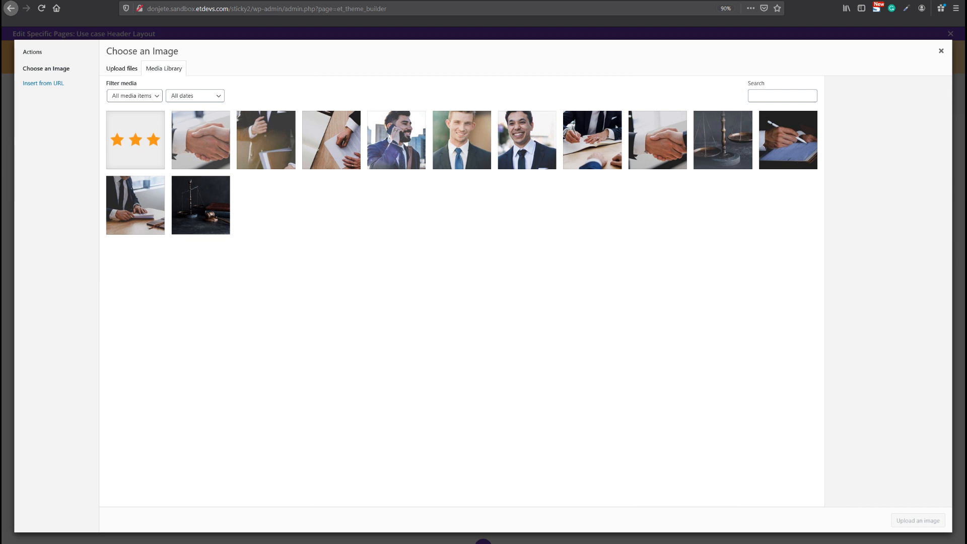
left_click(941, 51)
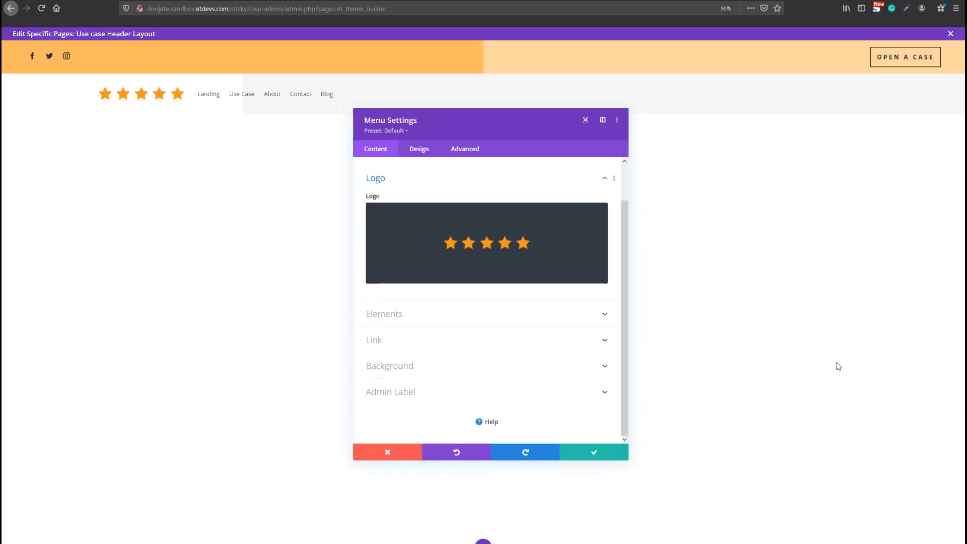
left_click(398, 209)
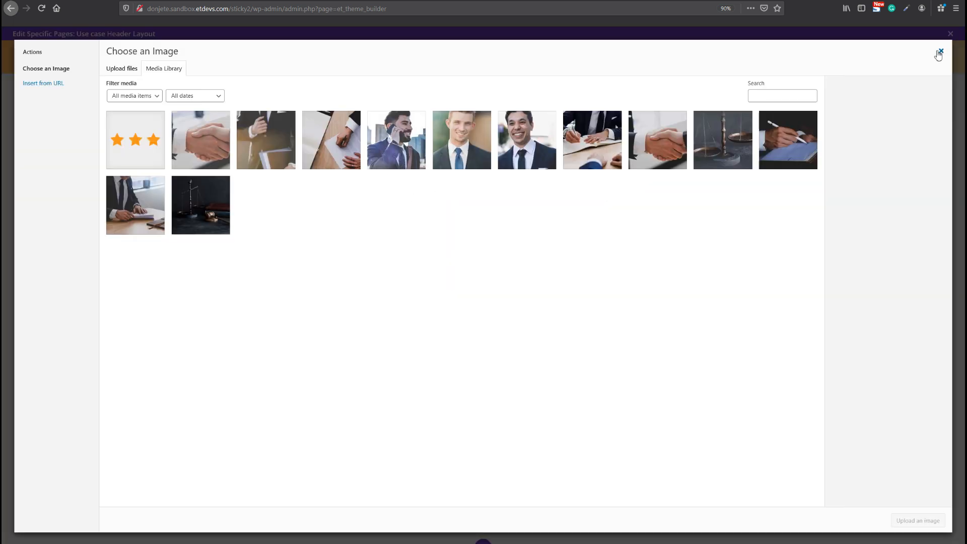
left_click(939, 52)
Save the menu module settings, exit the header layout, and save the Theme Builder changes
left_click(625, 458)
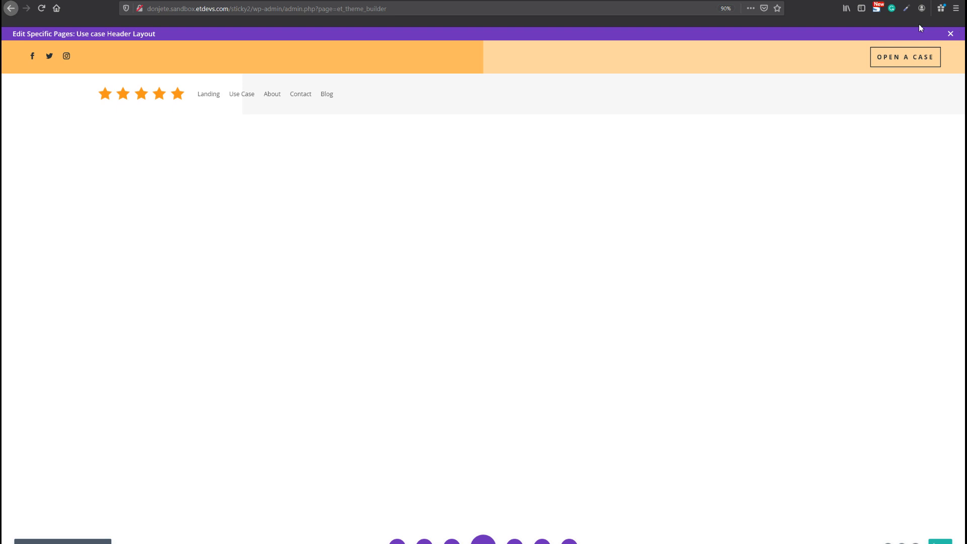
left_click(950, 36)
left_click(121, 94)
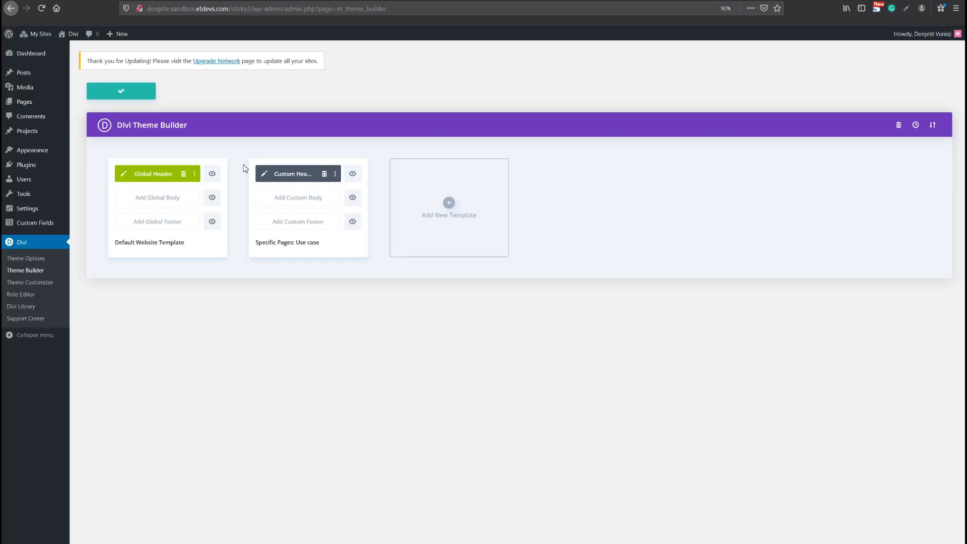
Reopen the Use case template's custom header for editing and open the menu module's settings
left_click(263, 173)
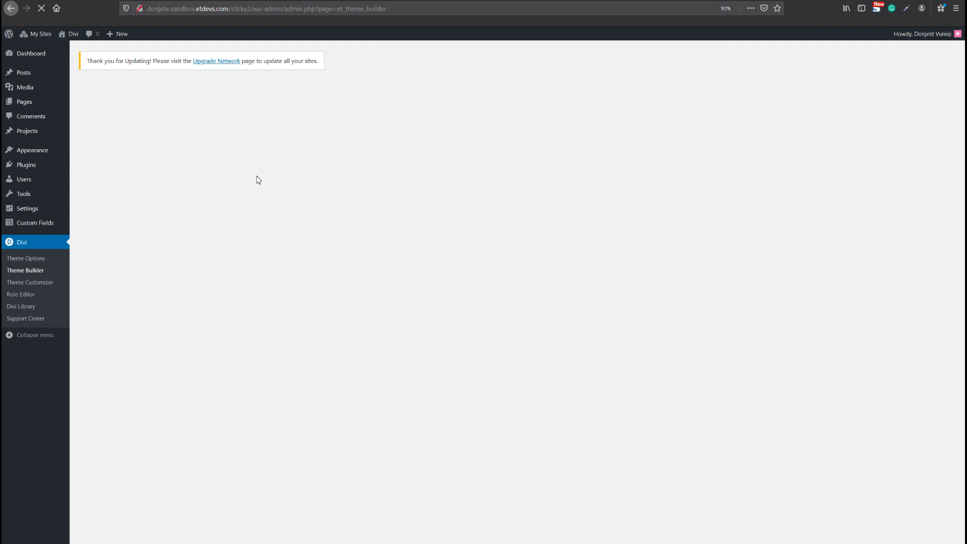
left_click(265, 174)
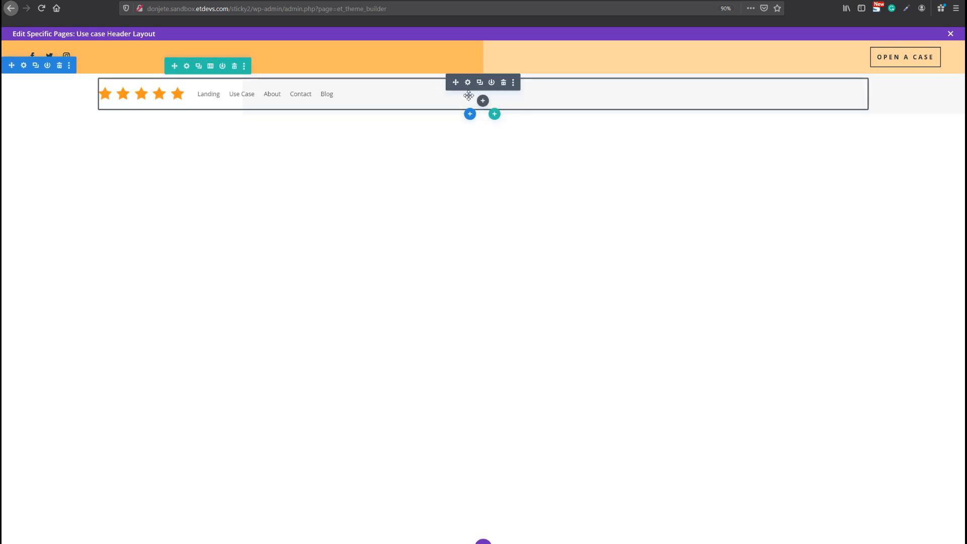
left_click(467, 82)
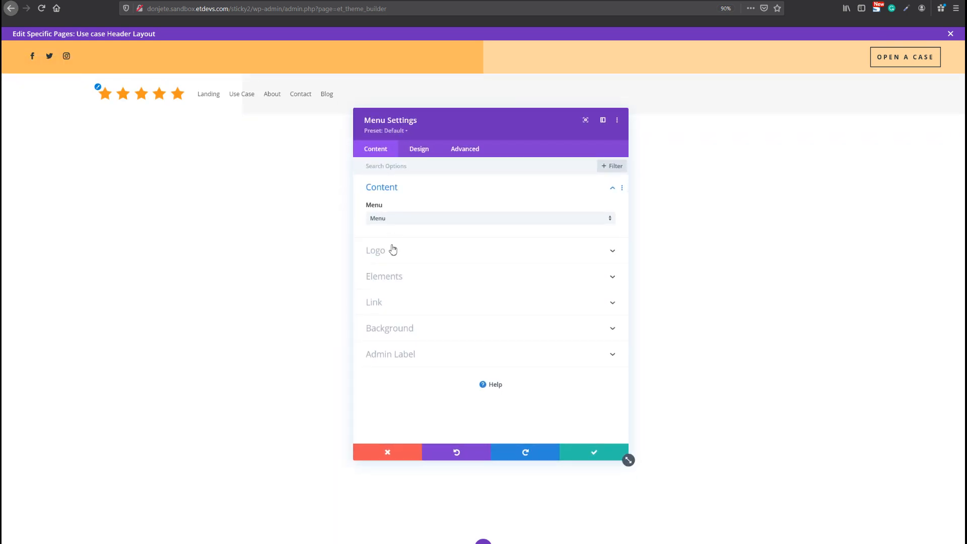
Set the light-bulb image bistro-icon-color-7.png from the media library as the menu module's logo
left_click(392, 249)
left_click(408, 240)
left_click(155, 151)
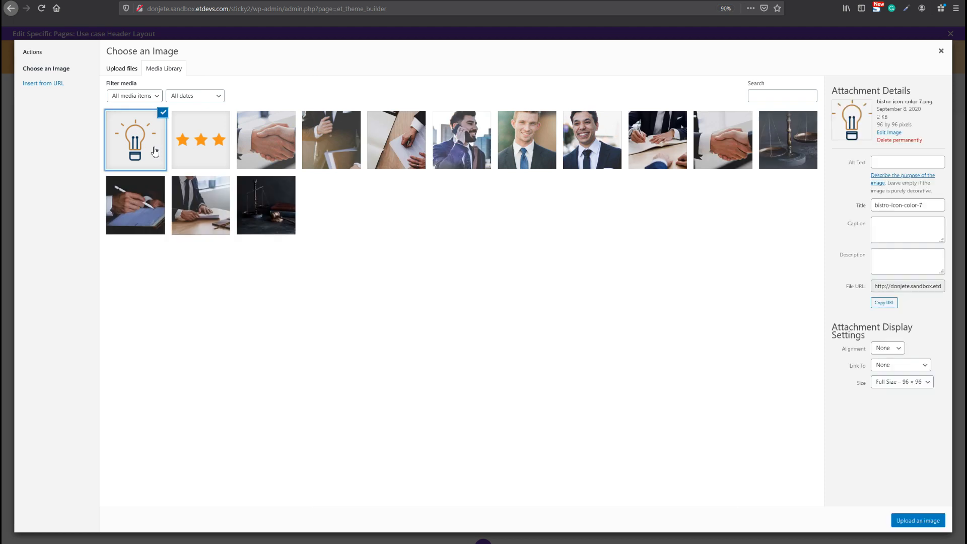
left_click(927, 520)
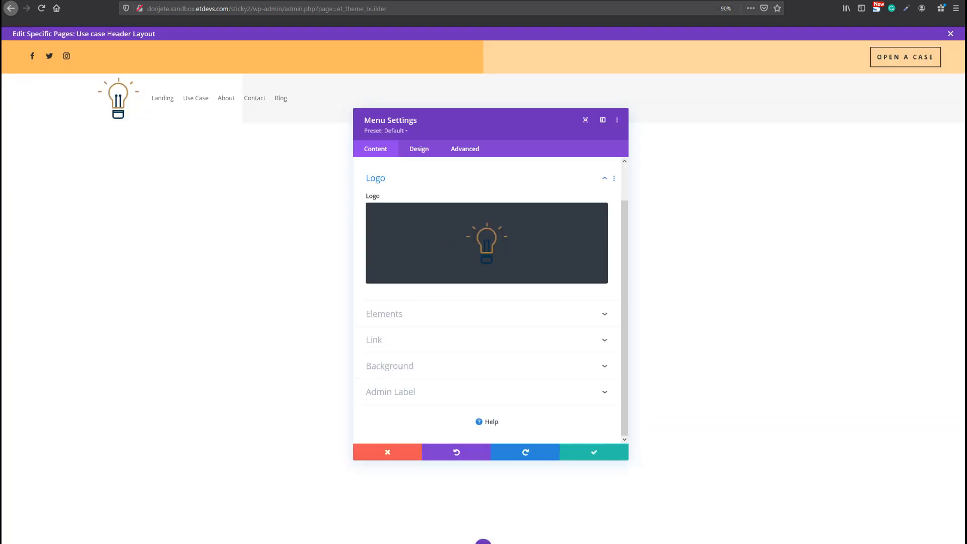
left_click(398, 367)
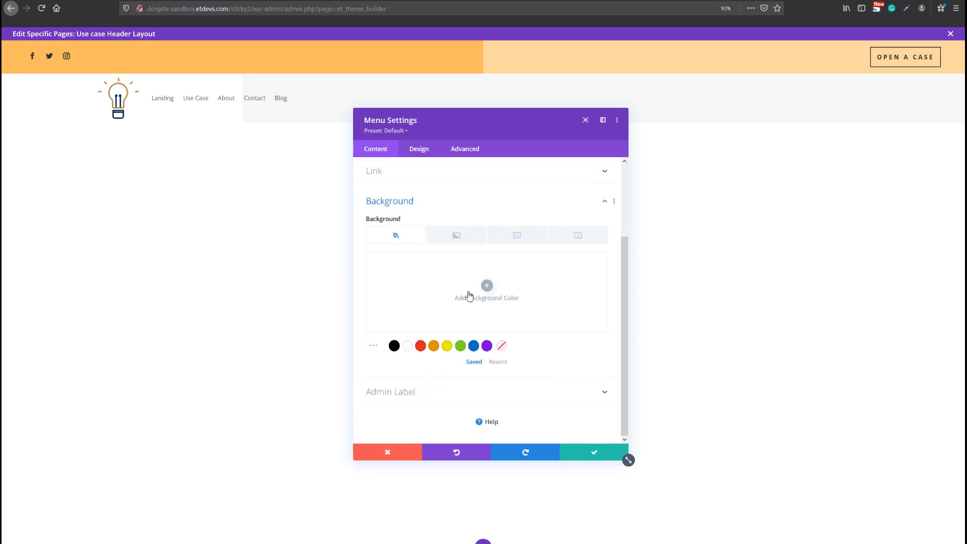
Set the menu text's font weight to Bold and its color to #002d4c
left_click(420, 151)
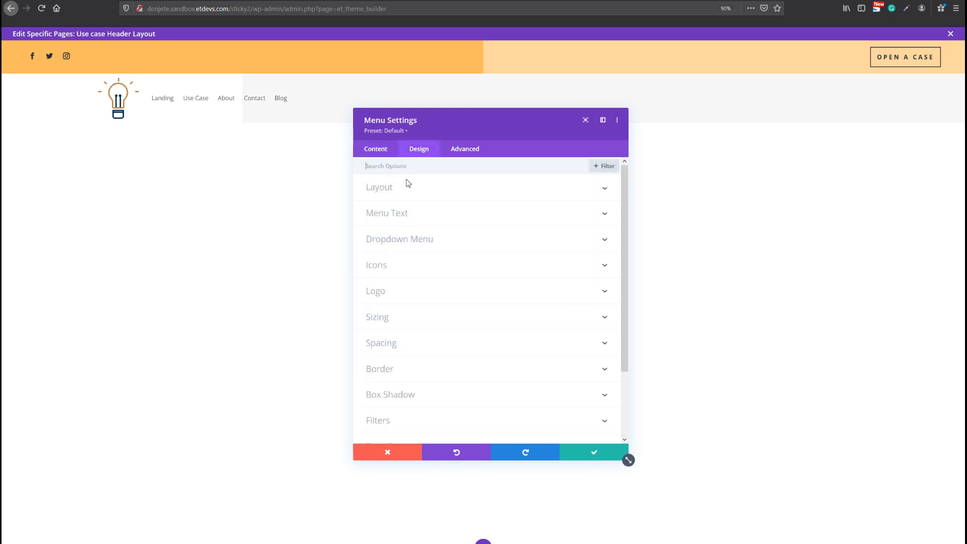
left_click(405, 213)
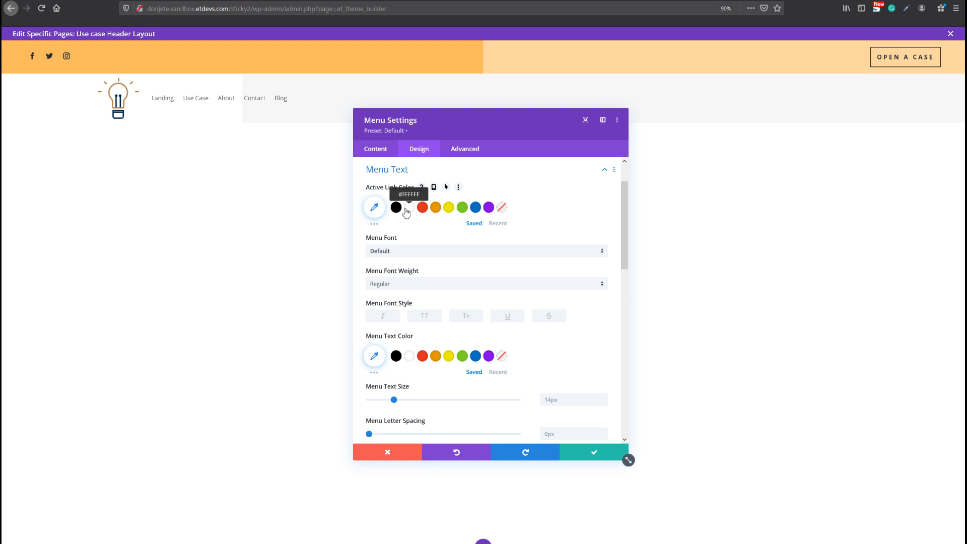
left_click(395, 283)
left_click(398, 335)
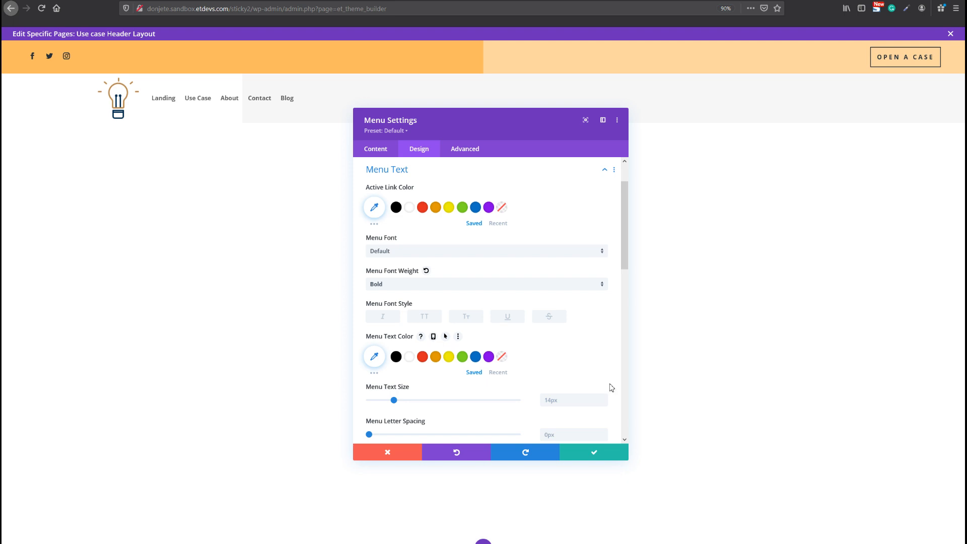
left_click(375, 357)
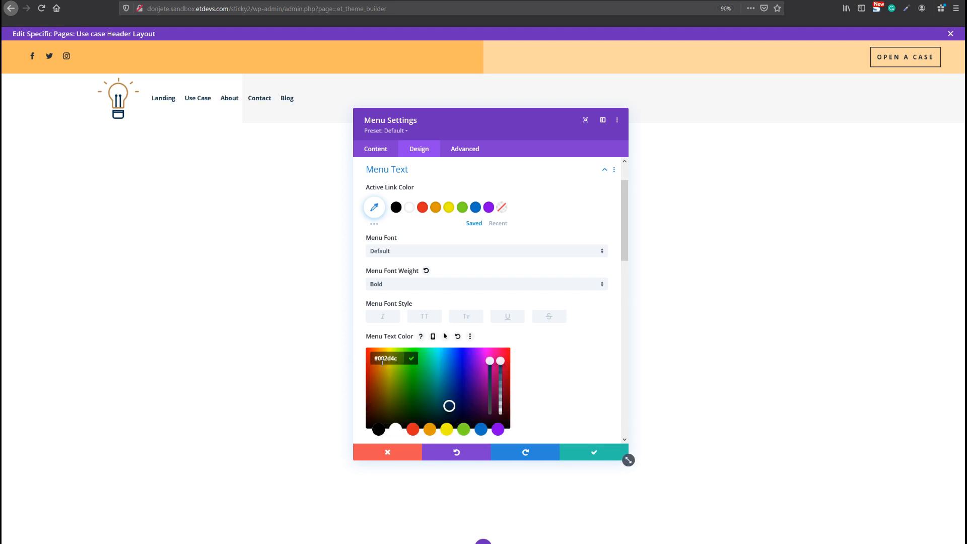
left_click(540, 363)
scroll(540, 363, "down", 3)
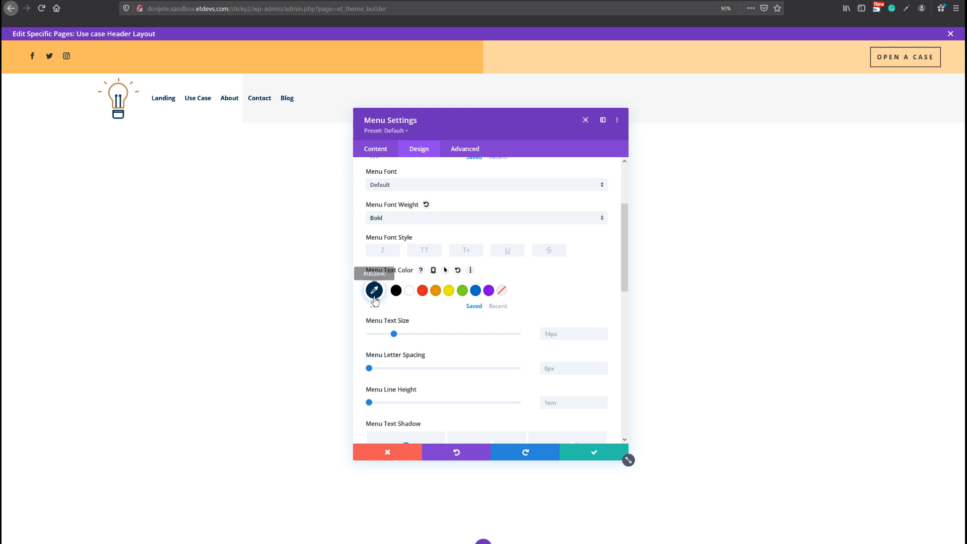
left_click(374, 291)
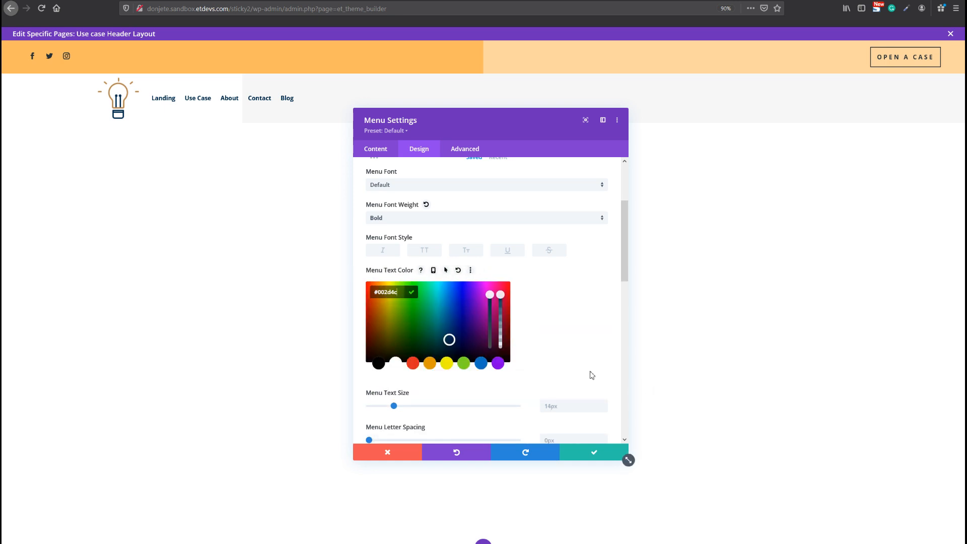
Set the menu text size to 15px with 4px letter spacing, aligned right
left_click(578, 403)
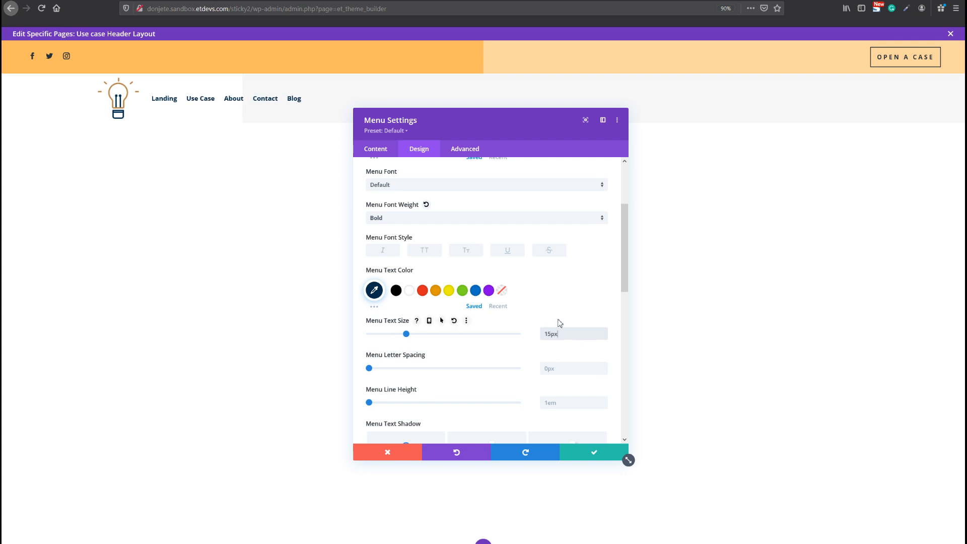
left_click(564, 368)
type("4")
scroll(595, 385, "down", 4)
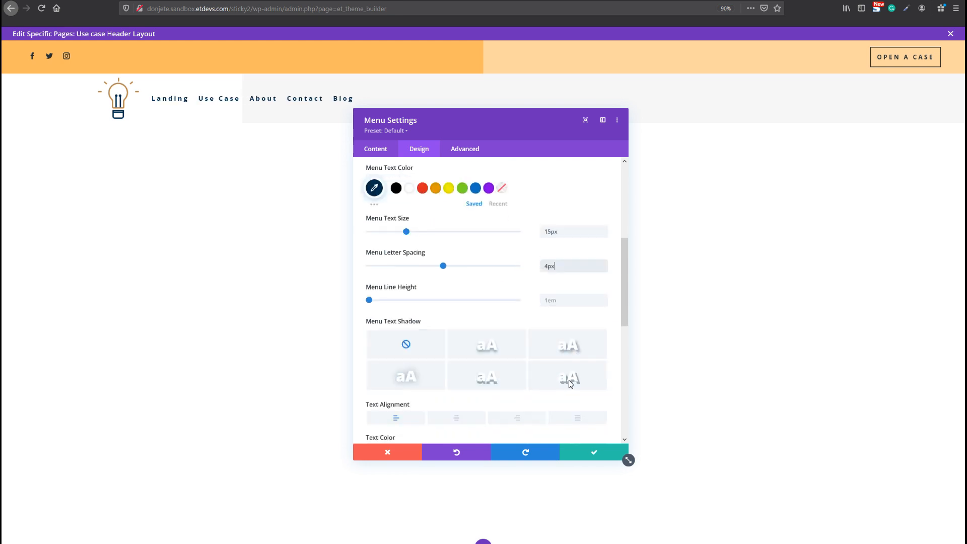
left_click(515, 324)
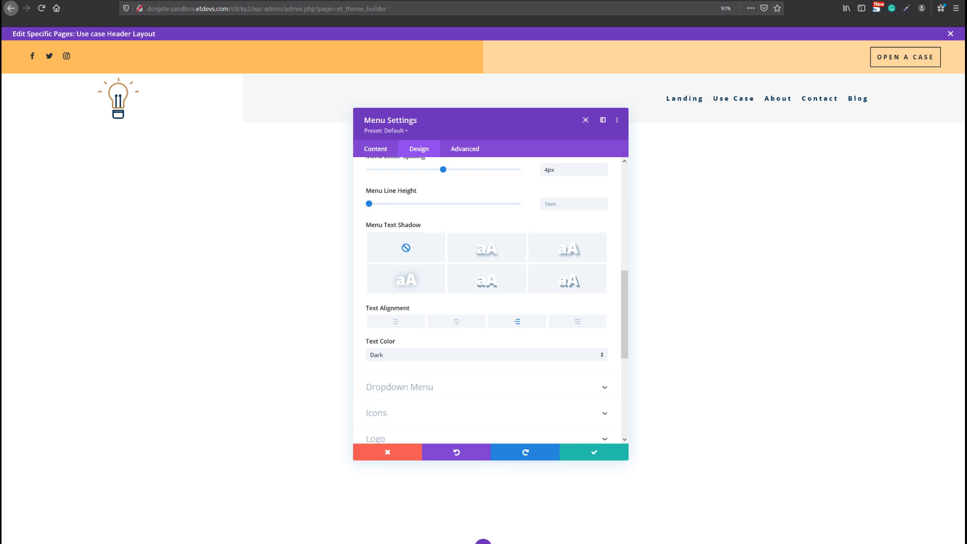
Set the dropdown menu's background color, and make its line color #002d4c
left_click(467, 389)
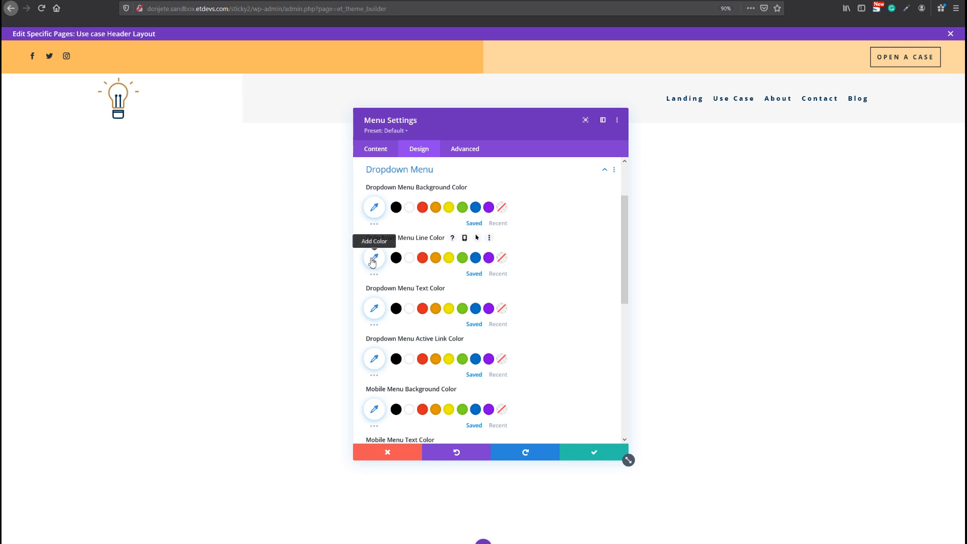
left_click(373, 213)
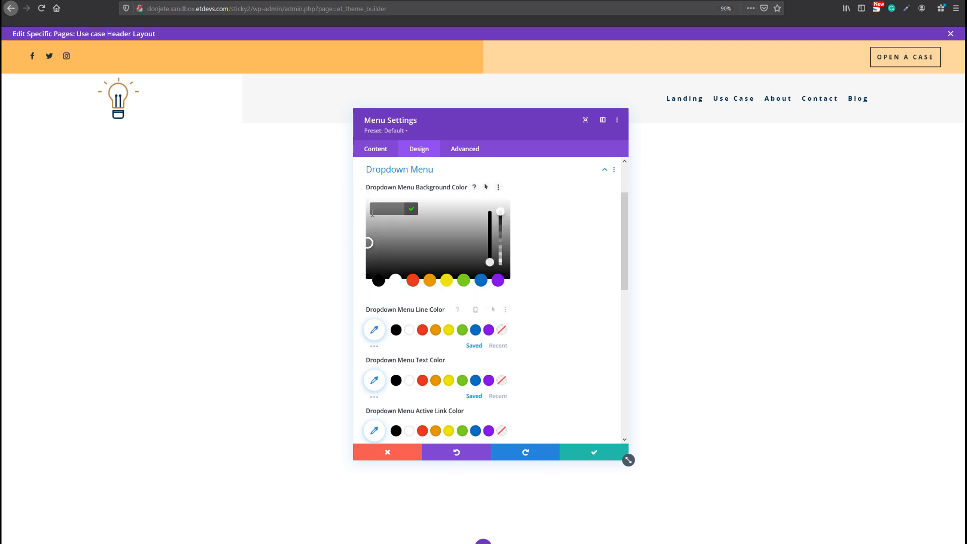
left_click(554, 251)
scroll(549, 249, "down", 2)
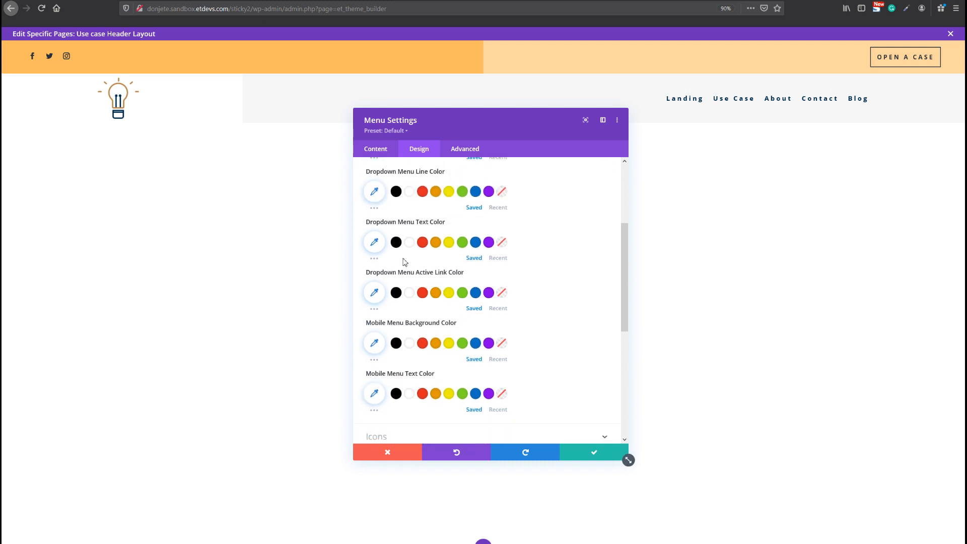
scroll(395, 274, "up", 1)
left_click(376, 226)
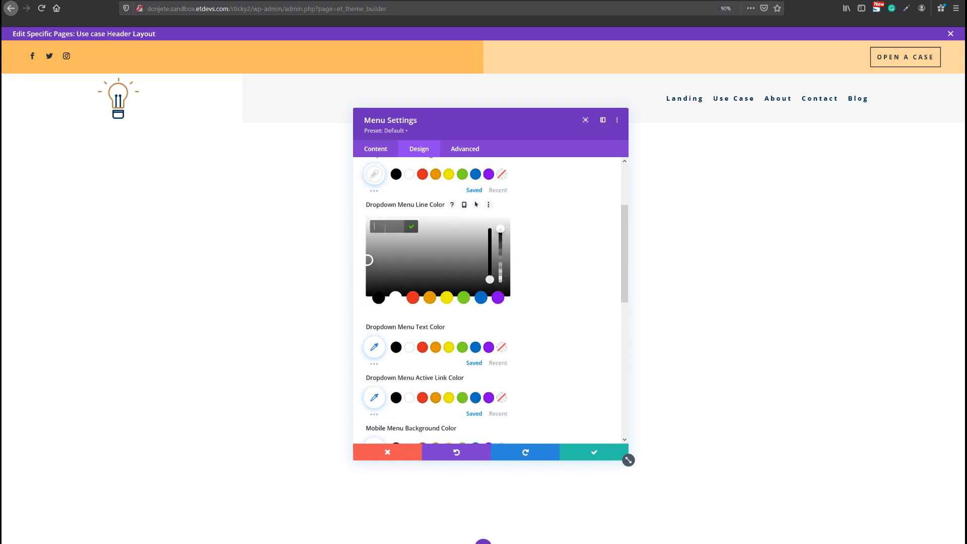
left_click(582, 258)
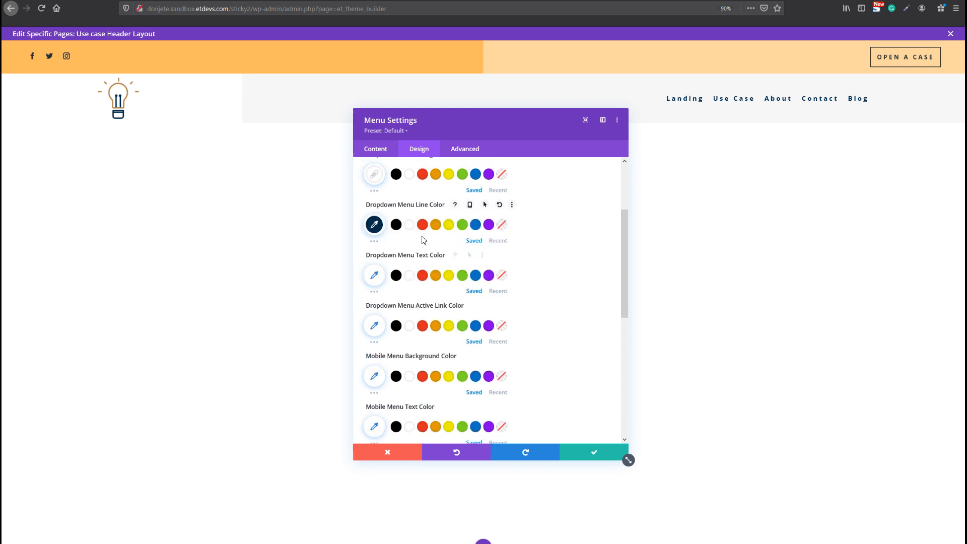
left_click(373, 225)
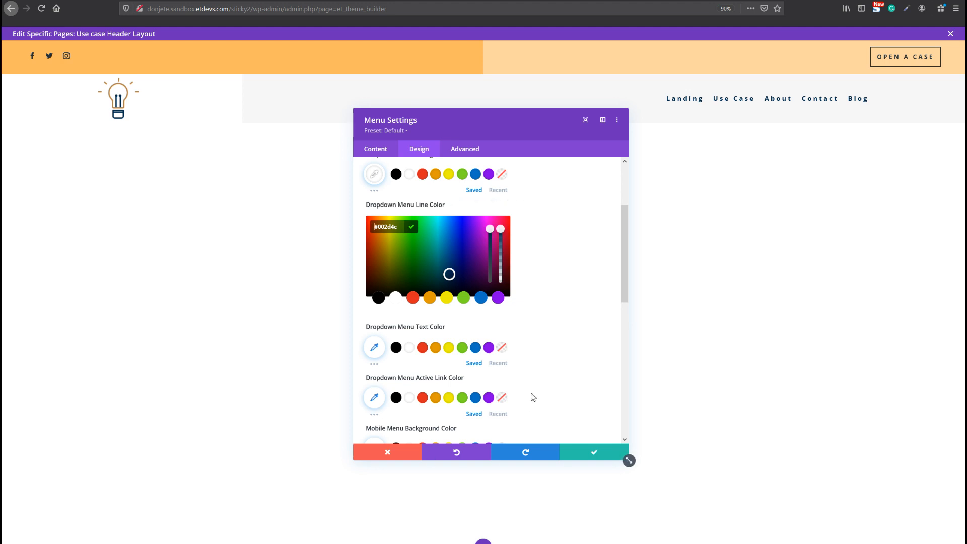
Set the shopping cart, search and hamburger menu icon colors to #002d4c
scroll(529, 402, "down", 5)
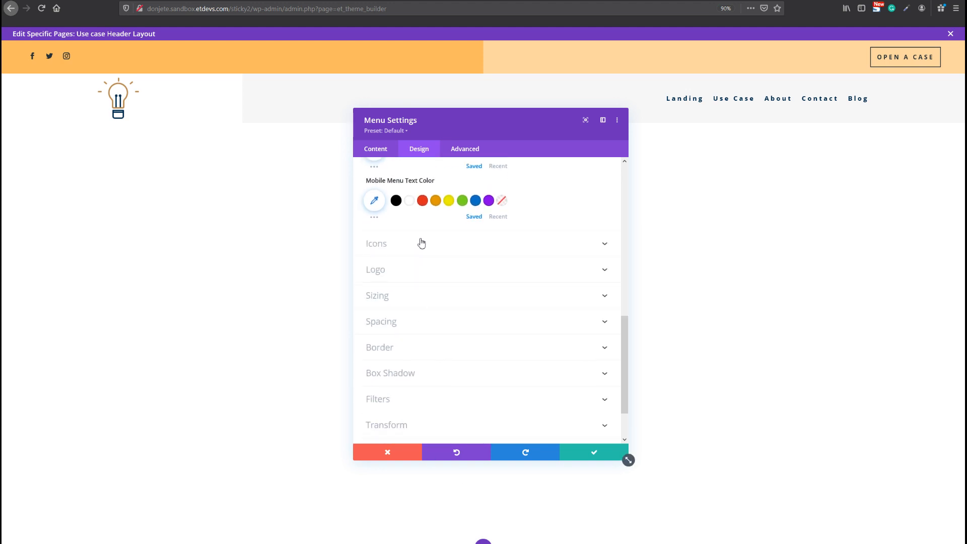
left_click(421, 245)
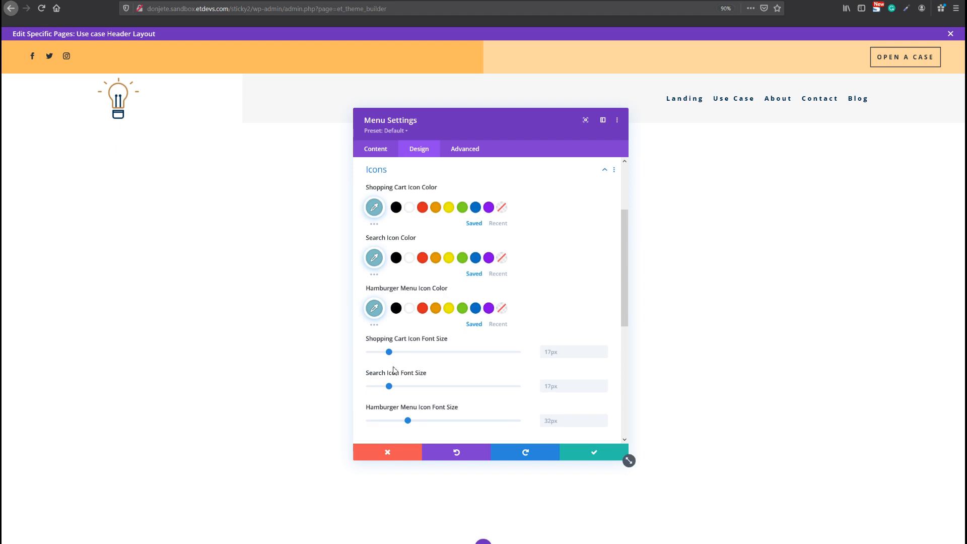
left_click(374, 208)
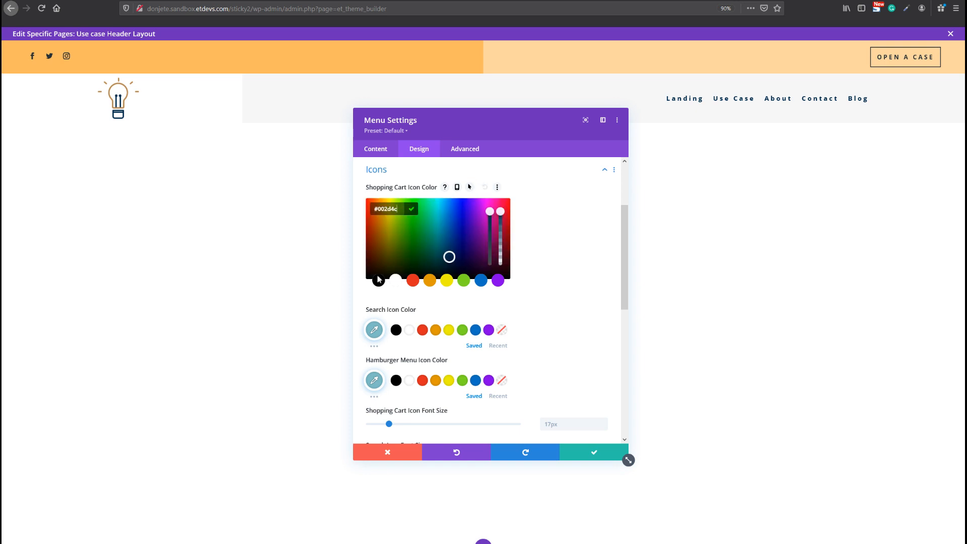
left_click(377, 331)
left_click(378, 331)
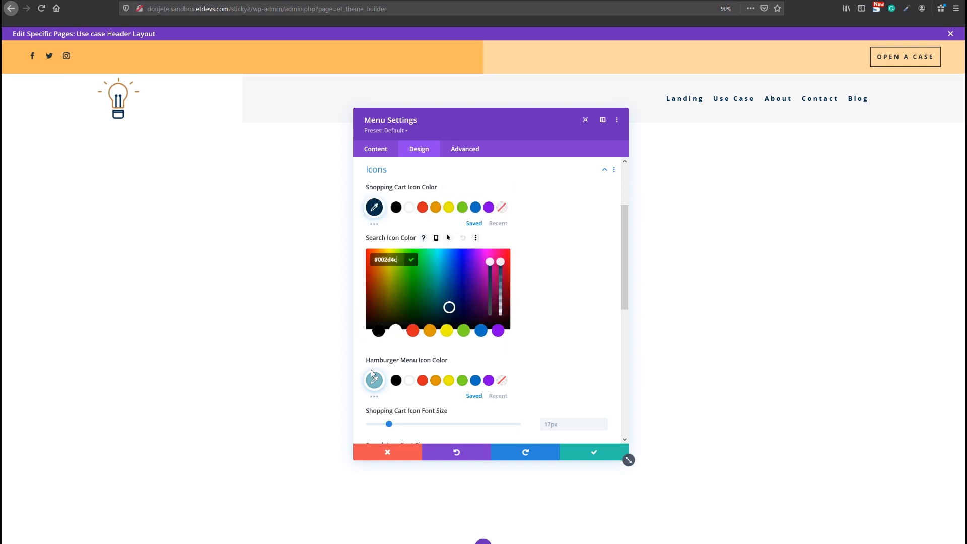
left_click(374, 380)
left_click(379, 382)
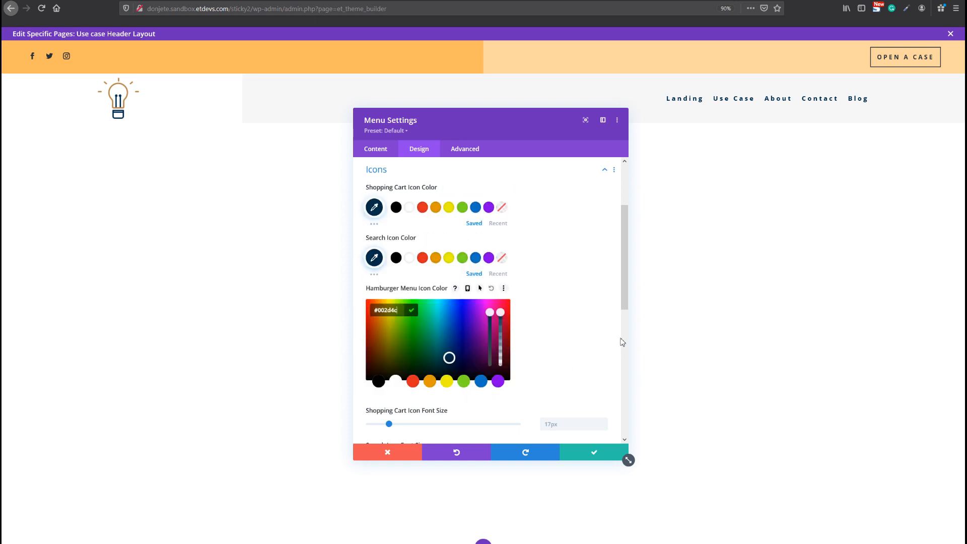
left_click(586, 341)
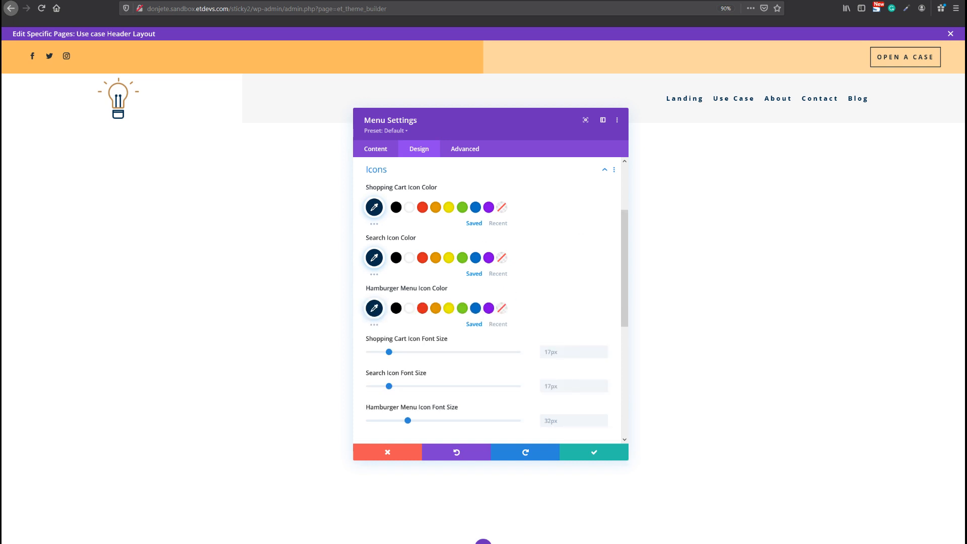
Limit the logo's maximum height to 60px and save the menu module settings
scroll(410, 367, "down", 5)
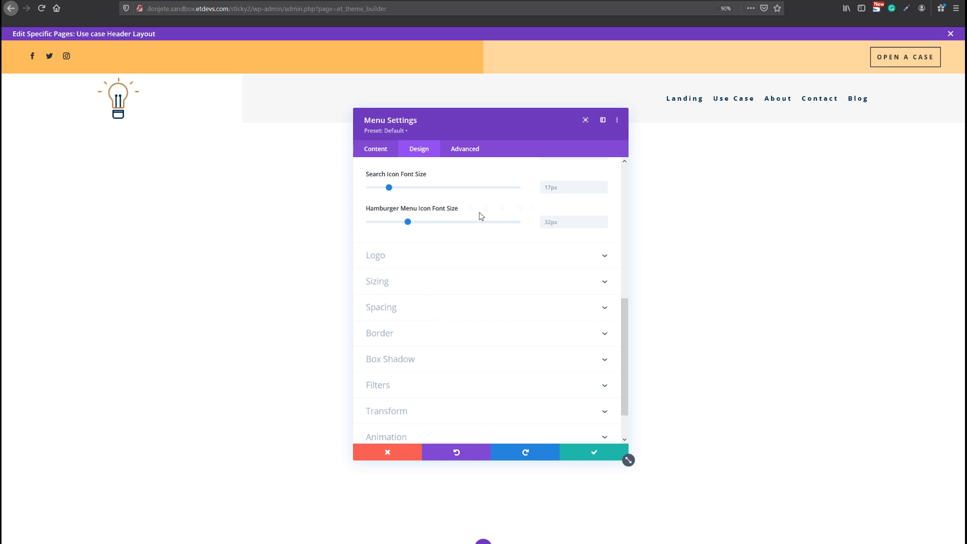
left_click(430, 291)
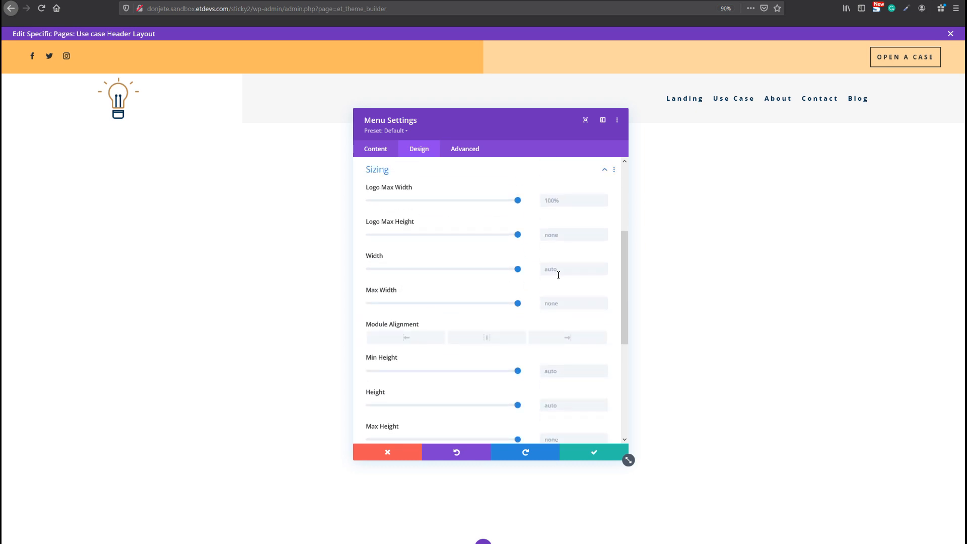
left_click(568, 231)
type("60px")
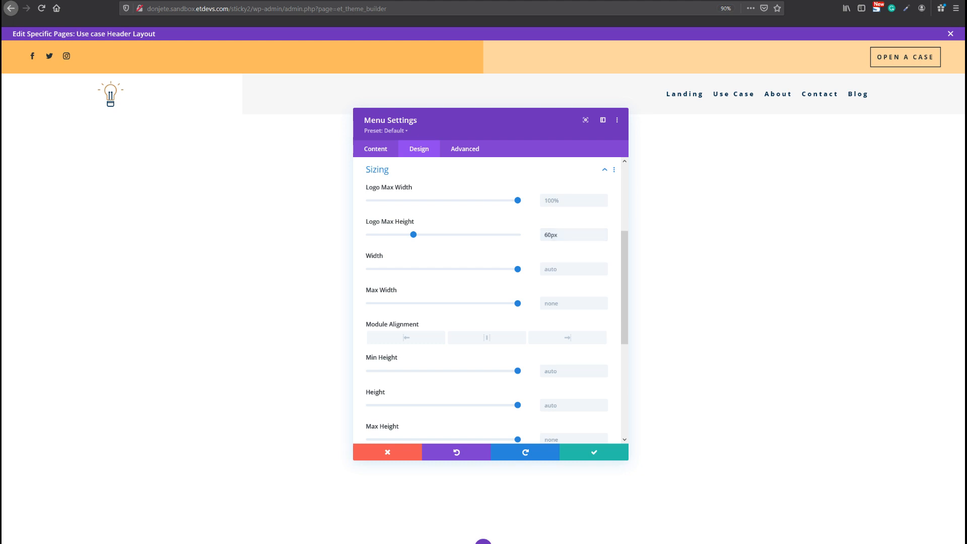
left_click(583, 452)
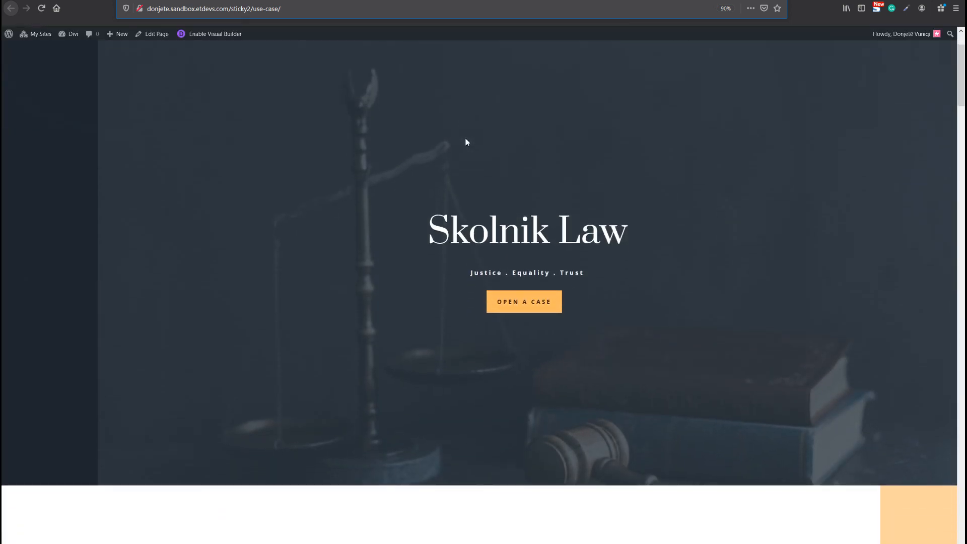
Examine how the new header looks and behaves while scrolling the live use-case page
scroll(466, 142, "down", 3)
scroll(466, 142, "up", 5)
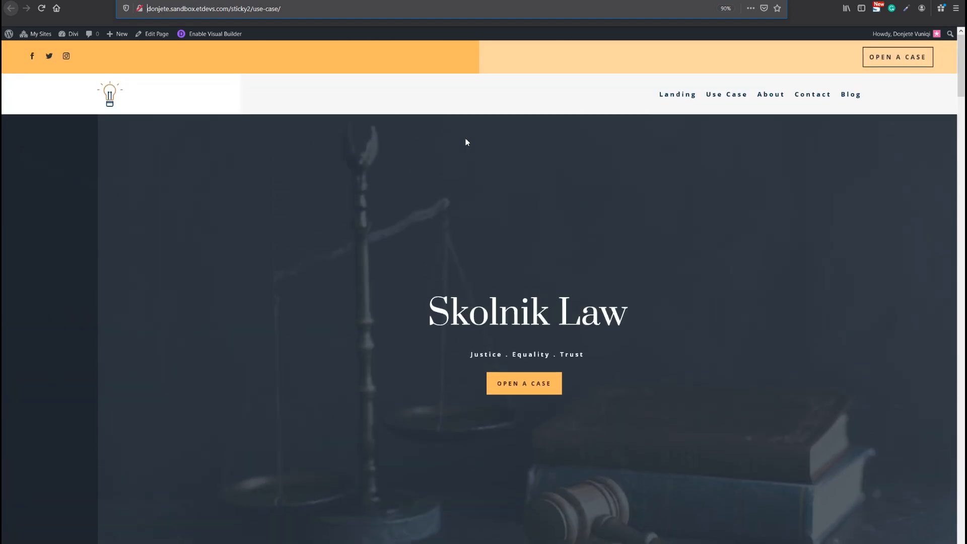
scroll(466, 139, "down", 3)
scroll(466, 138, "up", 3)
scroll(465, 142, "down", 3)
scroll(465, 142, "up", 3)
scroll(466, 142, "down", 3)
scroll(465, 142, "down", 3)
scroll(465, 142, "up", 5)
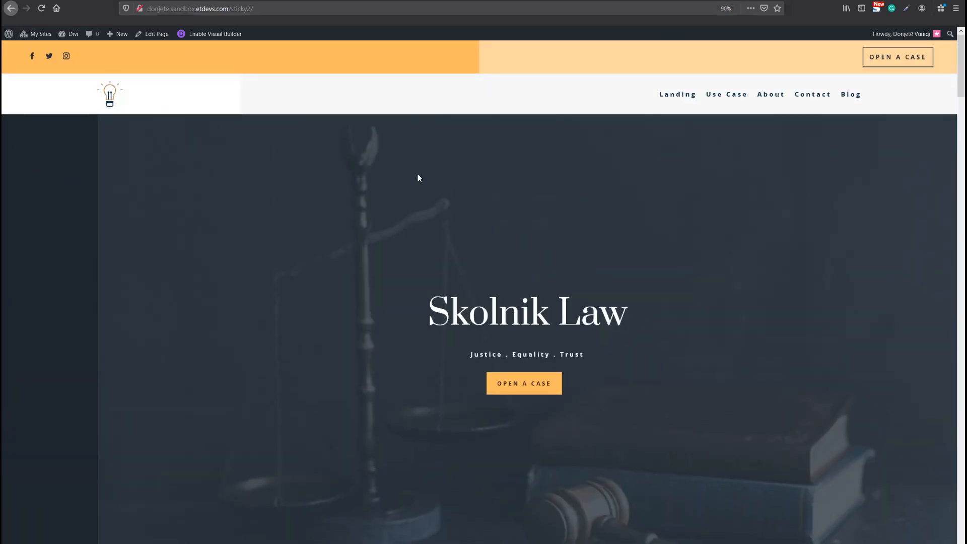
Examine the landing page's sticky menu behavior while scrolling, at desktop width and at a narrow mobile width
scroll(418, 176, "down", 3)
scroll(418, 175, "down", 4)
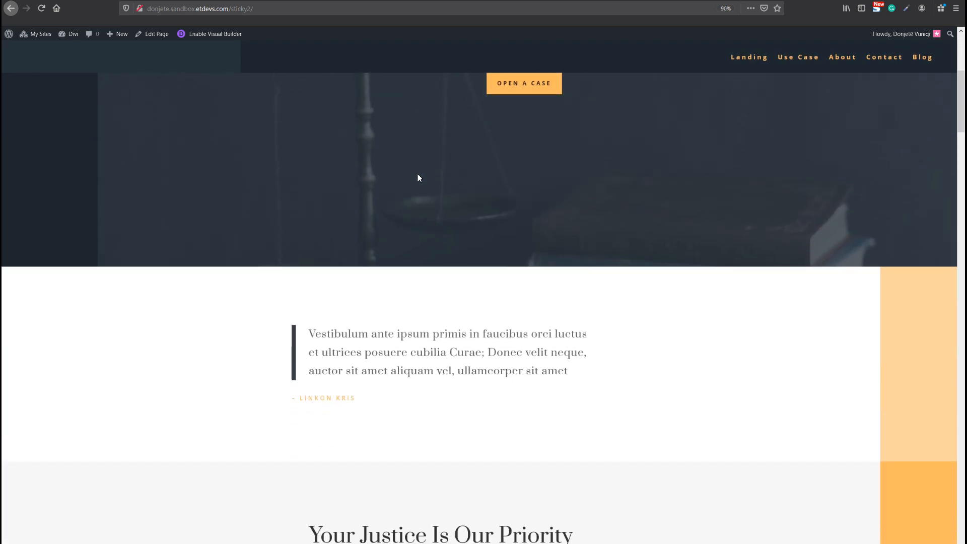
scroll(418, 175, "up", 4)
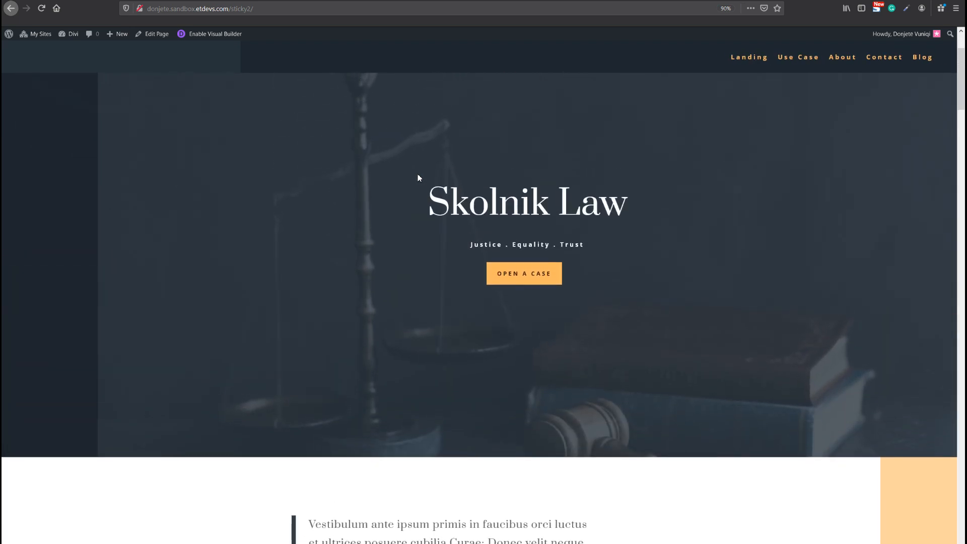
scroll(418, 176, "up", 3)
scroll(418, 177, "down", 5)
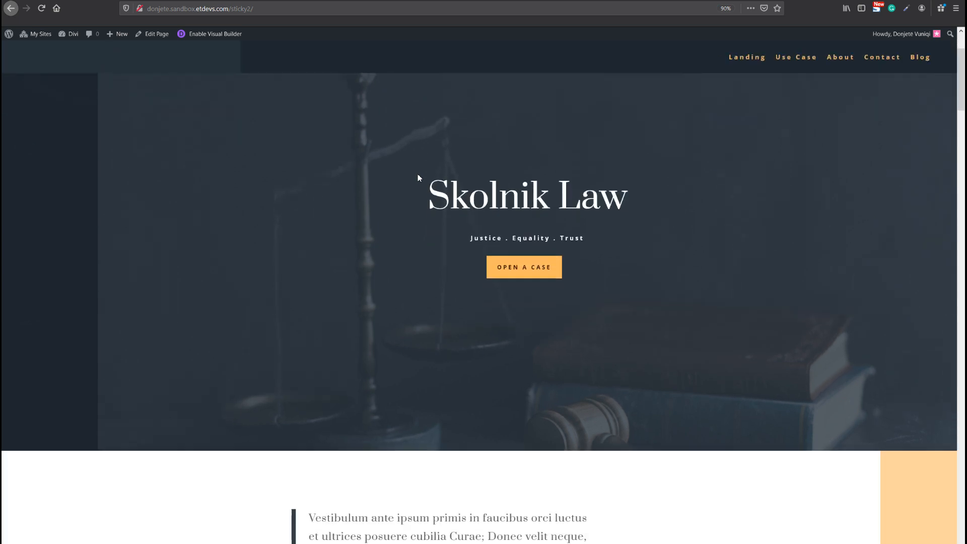
scroll(418, 178, "up", 3)
scroll(418, 177, "up", 2)
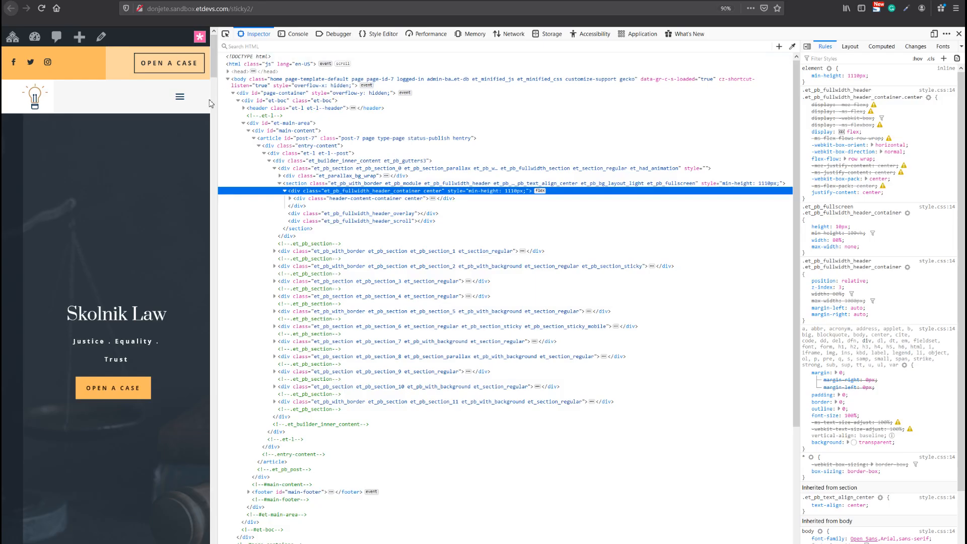
scroll(153, 145, "down", 2)
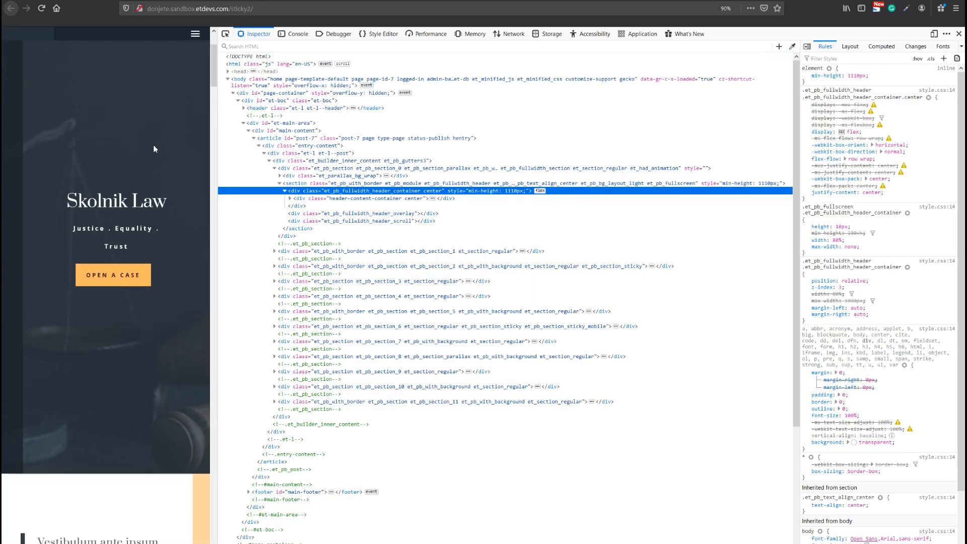
Examine how the sticky hamburger menu bar behaves while scrolling the landing page at mobile width
scroll(153, 144, "up", 2)
scroll(153, 144, "down", 3)
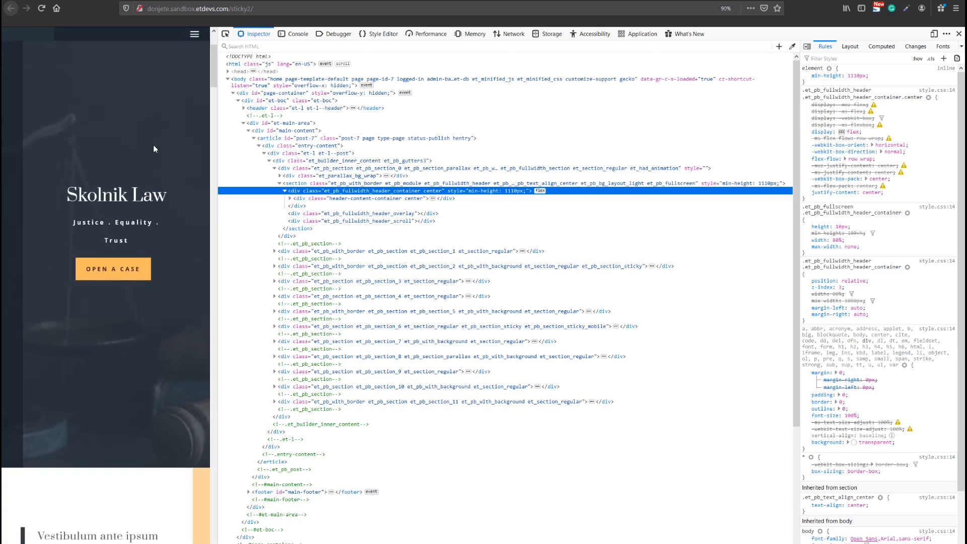
scroll(153, 144, "up", 2)
scroll(154, 144, "up", 2)
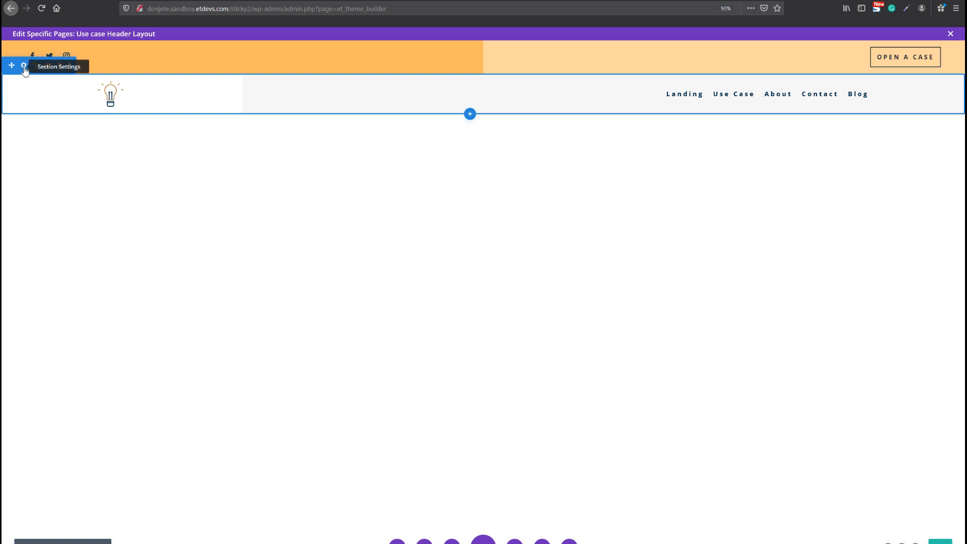
Make the header's menu section stick to the top on scroll and save the section settings
left_click(24, 66)
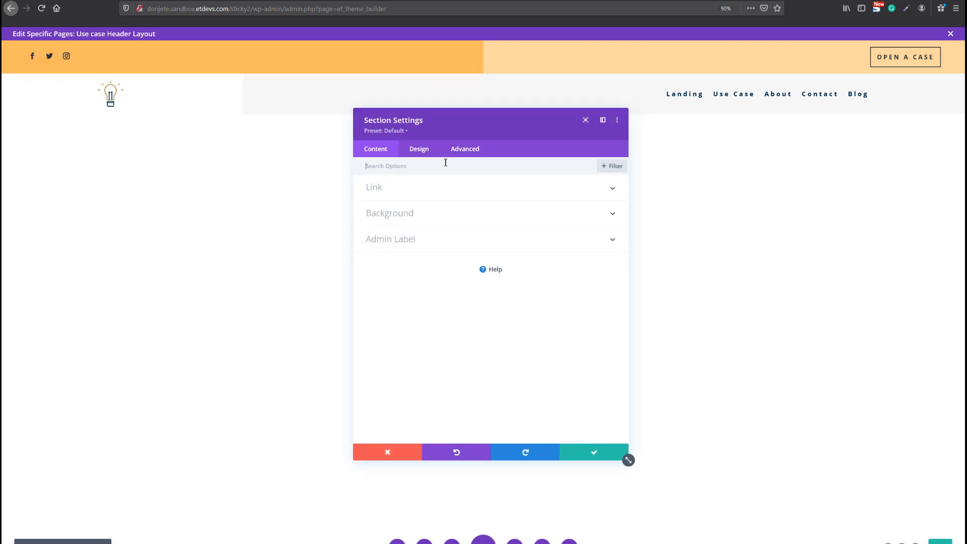
left_click(460, 152)
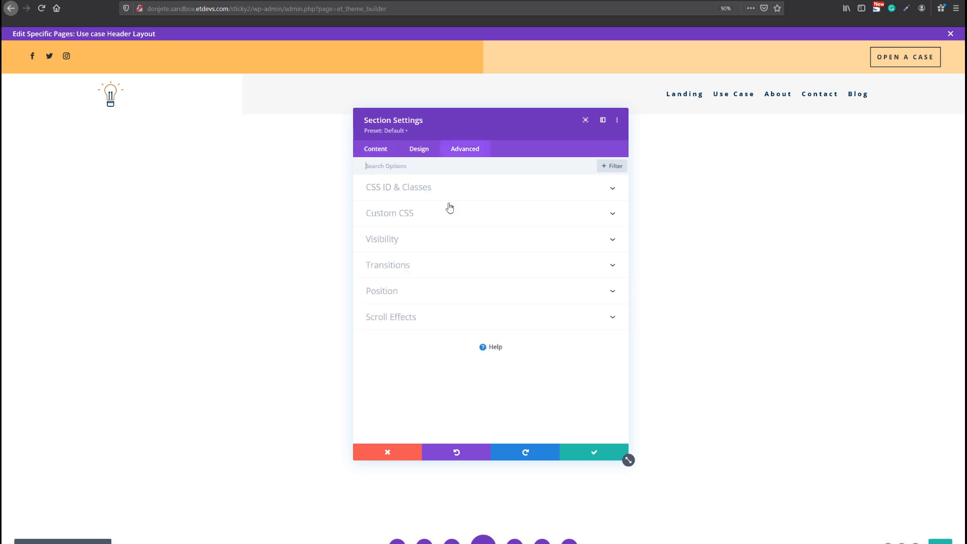
left_click(420, 325)
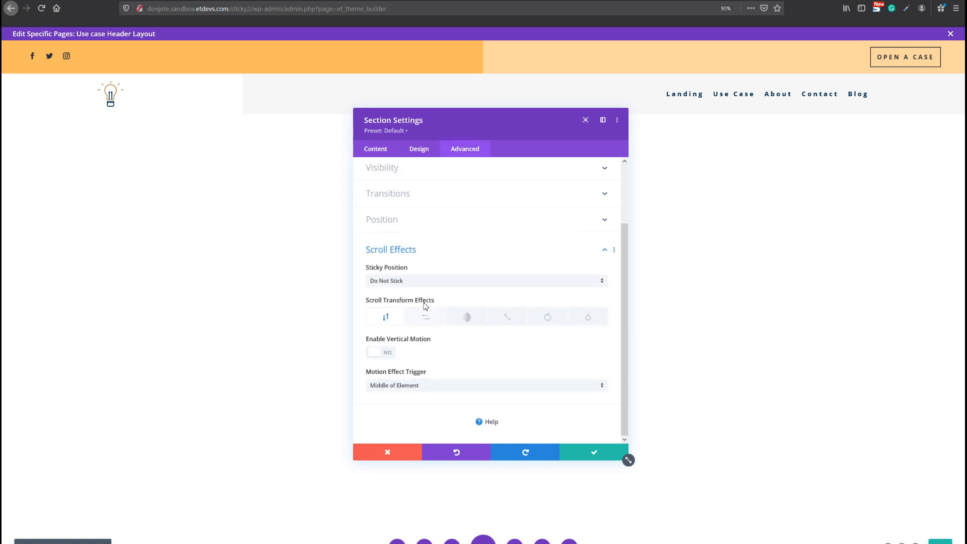
left_click(421, 281)
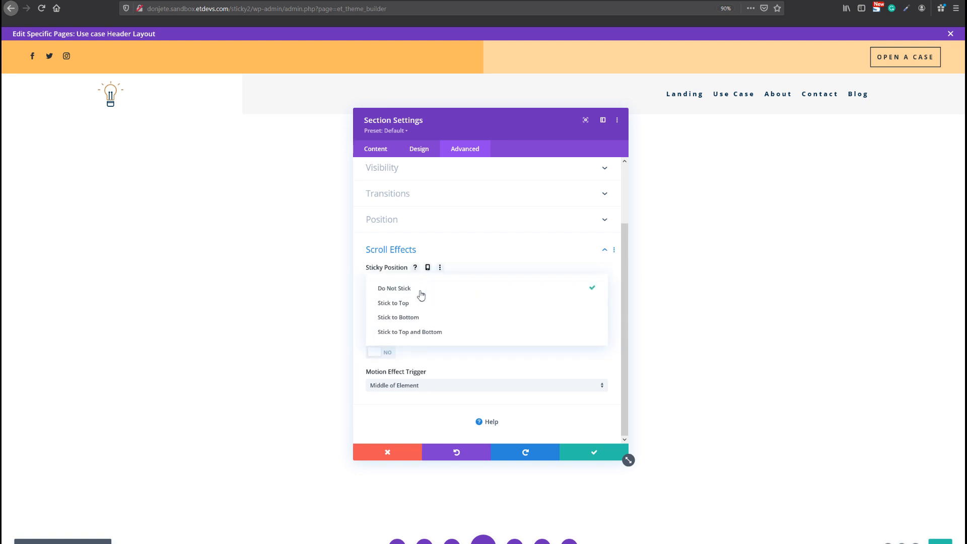
left_click(418, 305)
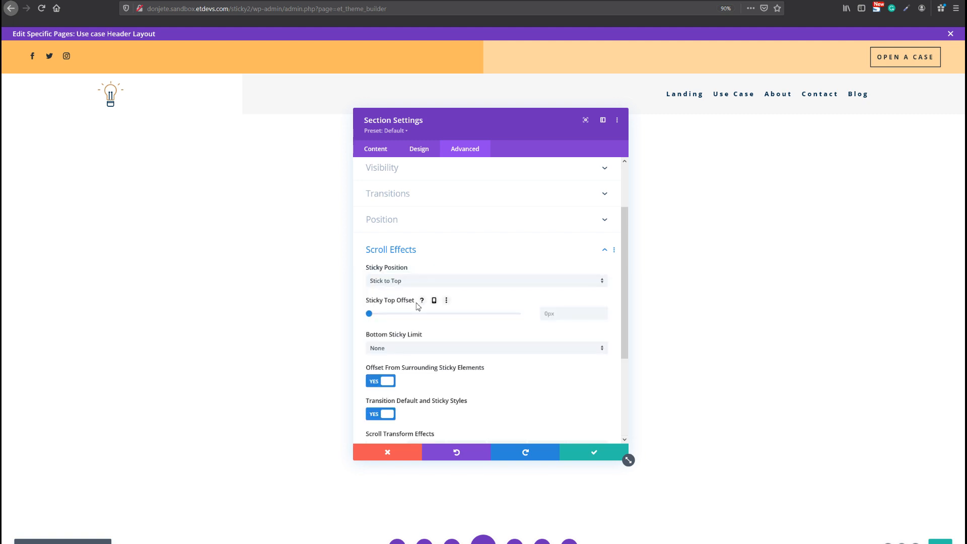
scroll(555, 294, "down", 2)
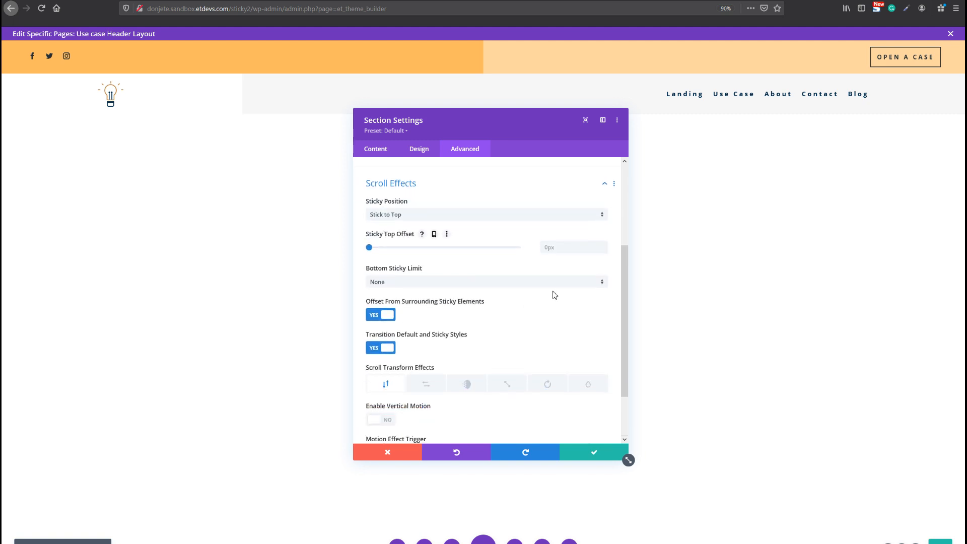
left_click(570, 249)
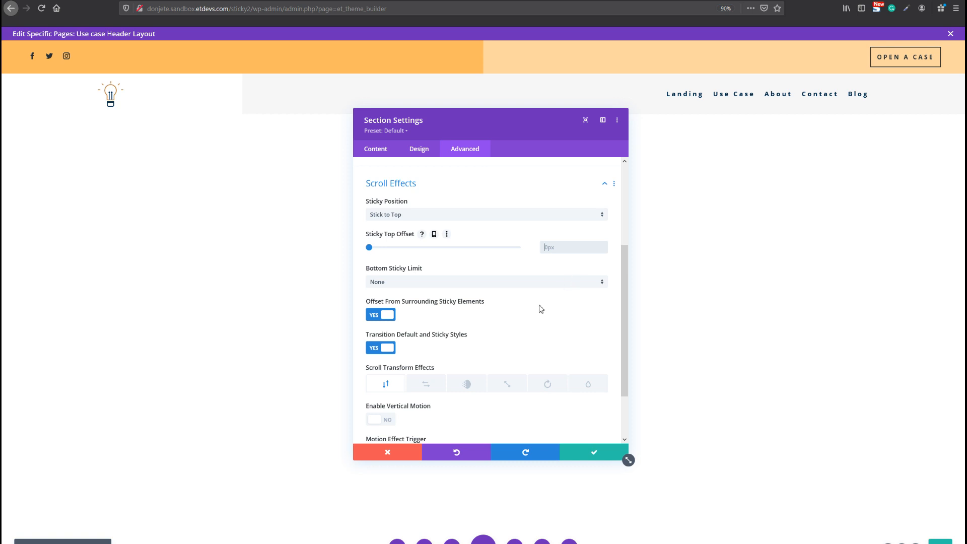
scroll(534, 317, "down", 1)
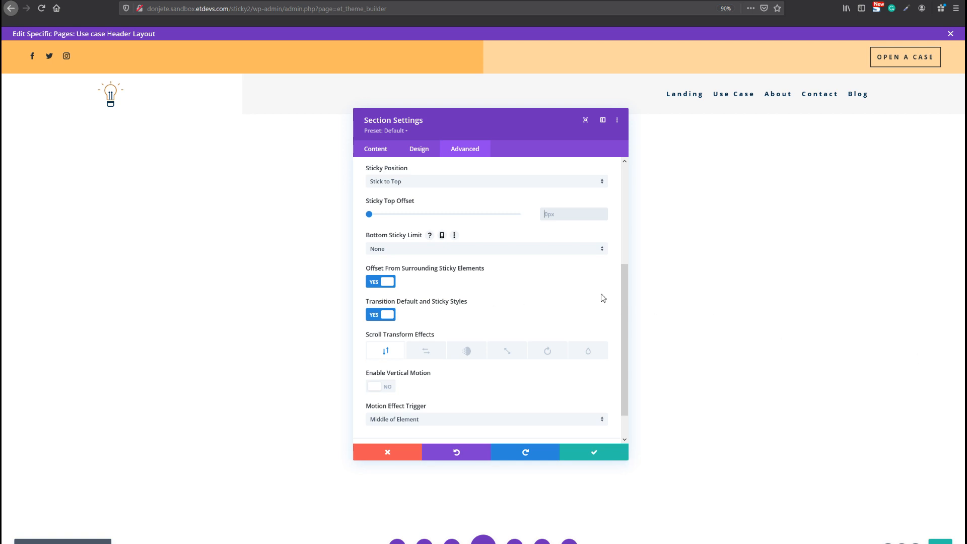
scroll(413, 283, "down", 1)
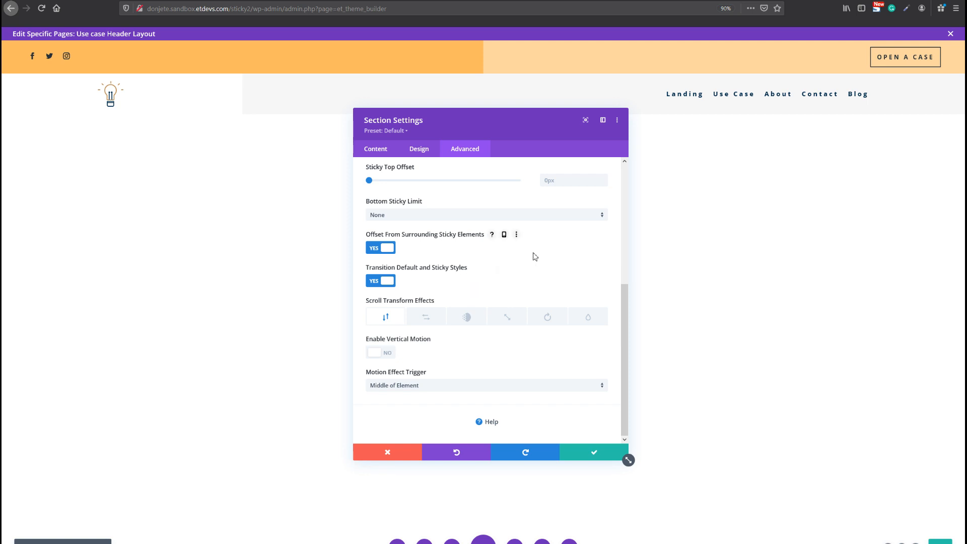
left_click(595, 457)
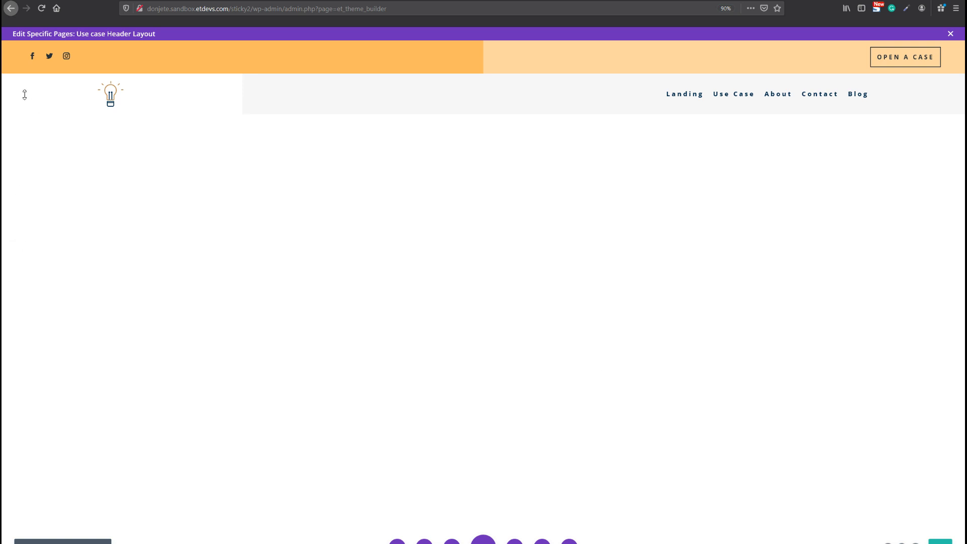
Enable a sticky-state background for the menu section and set its first gradient color to #26333a
left_click(24, 67)
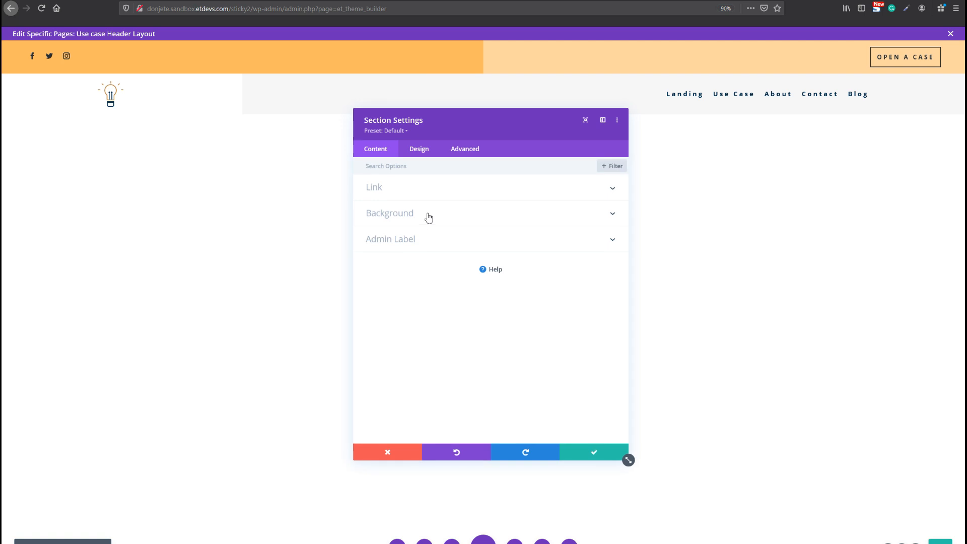
left_click(428, 216)
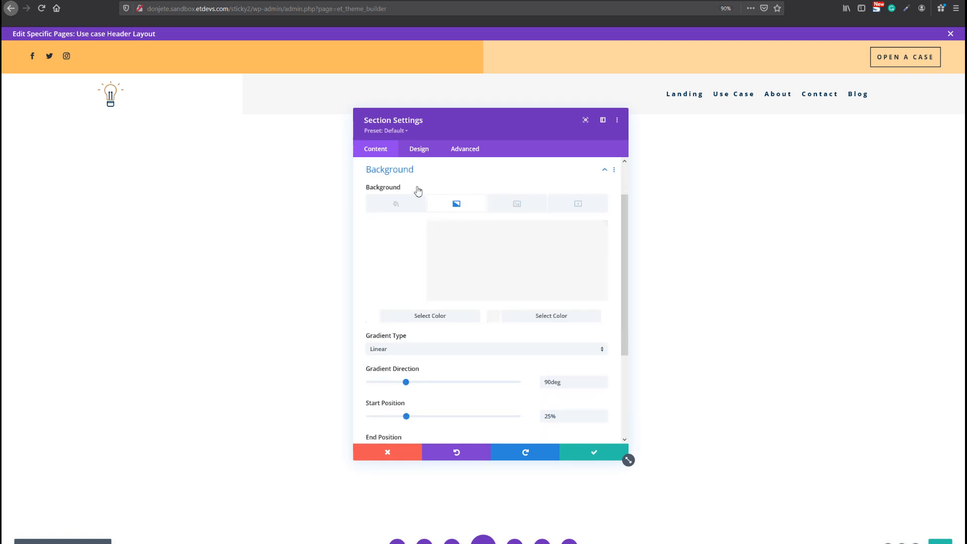
mouse_move(416, 195)
left_click(445, 188)
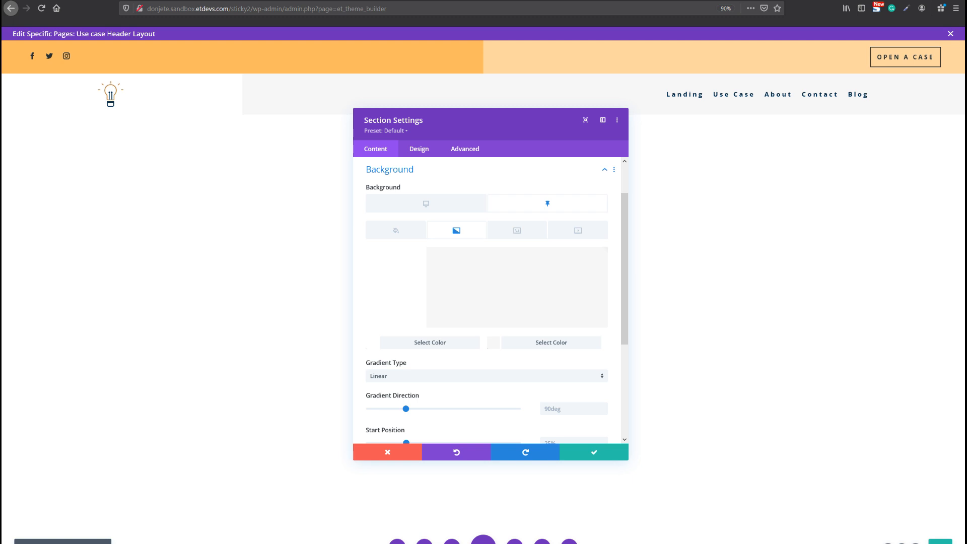
left_click(439, 347)
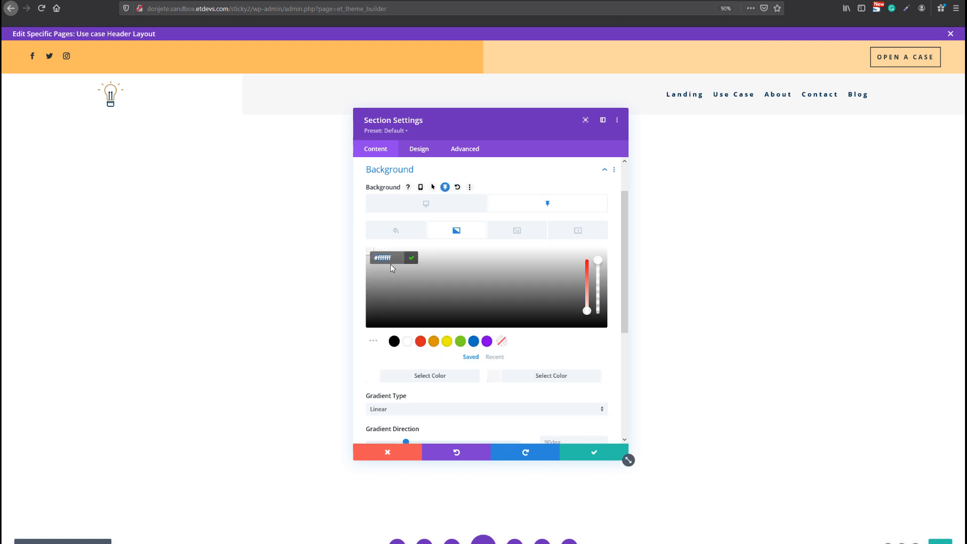
type("#26333a")
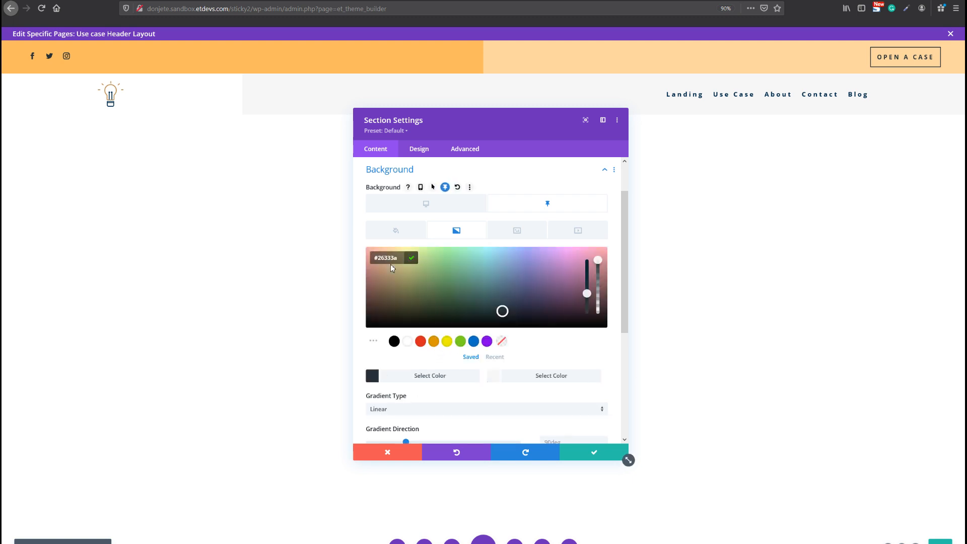
left_click(612, 346)
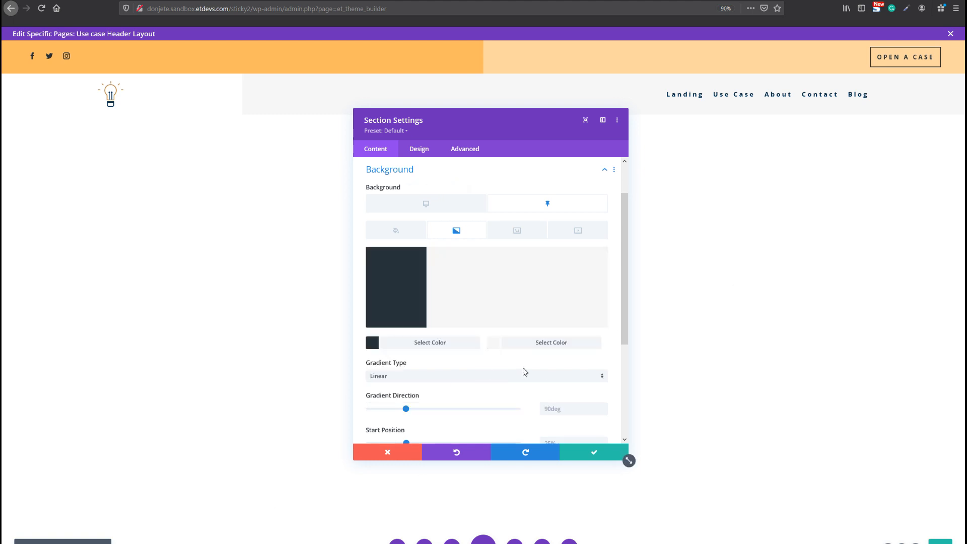
Set the second sticky gradient color to #1e272f and compare the default and sticky backgrounds
left_click(549, 342)
type("#1e272f")
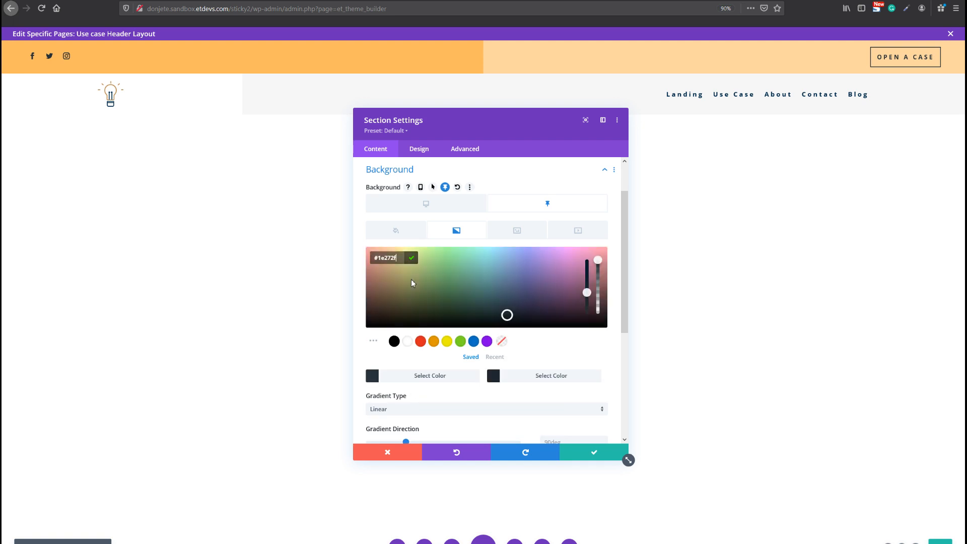
left_click(611, 257)
left_click(452, 209)
left_click(510, 209)
left_click(463, 209)
left_click(512, 208)
left_click(456, 207)
left_click(514, 208)
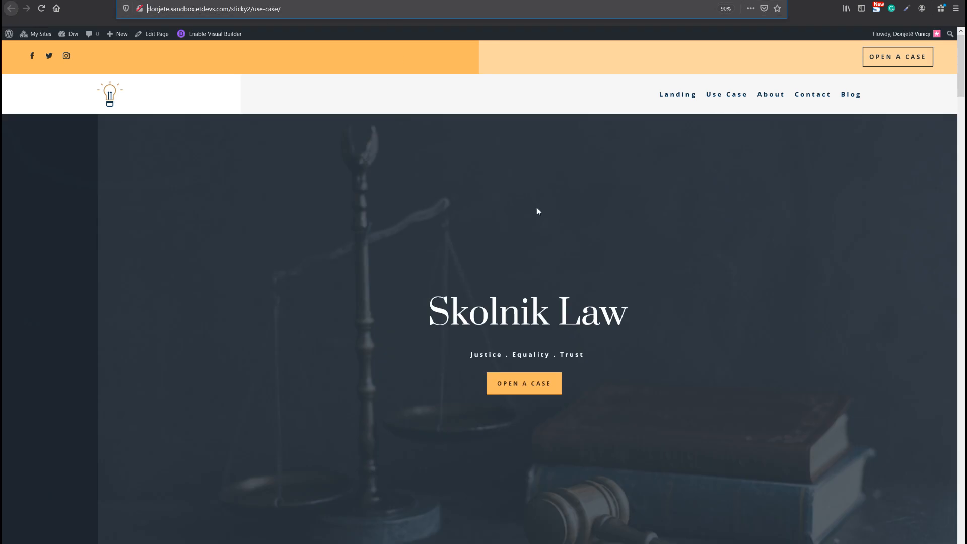
Check the sticky menu's appearance on the live pages while scrolling, and save the menu section settings
left_click(537, 211)
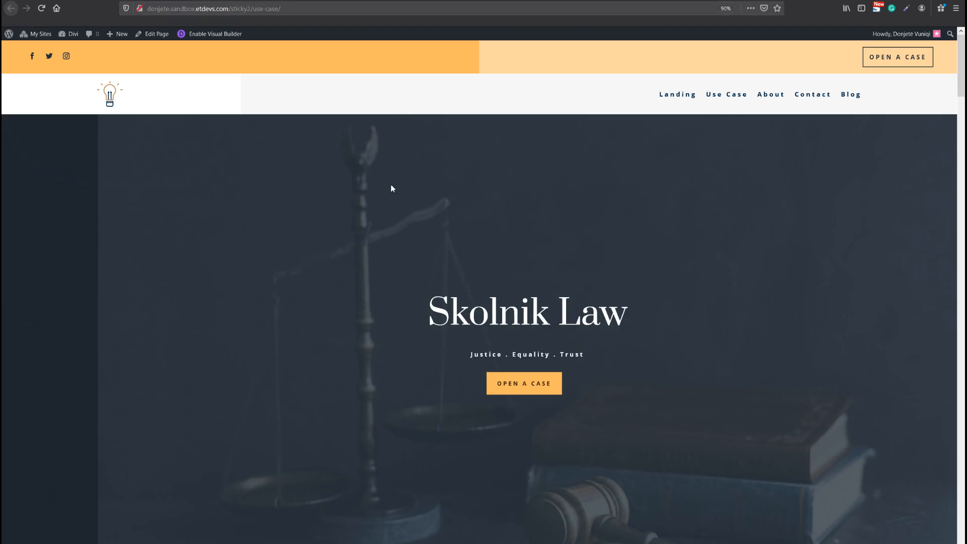
key("F5")
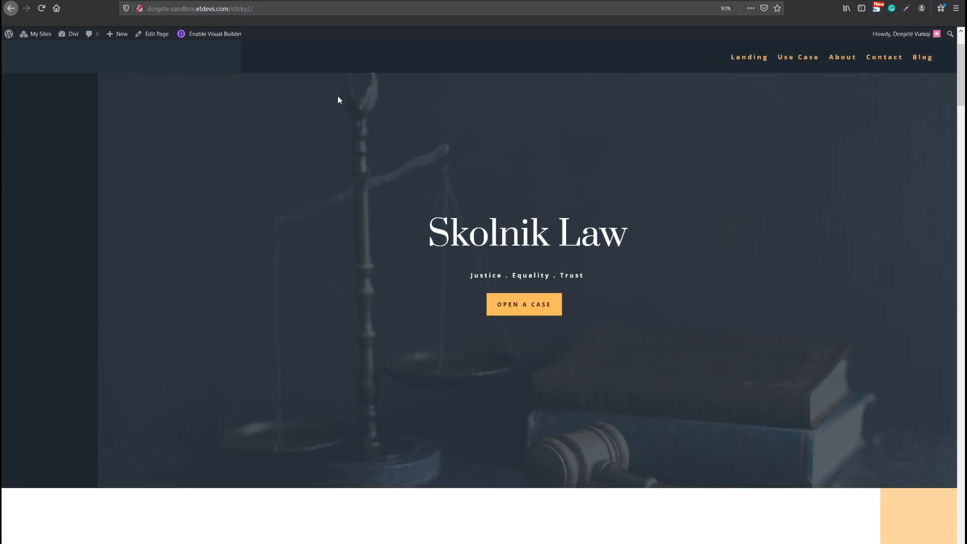
scroll(338, 99, "down", 1)
scroll(557, 106, "up", 3)
scroll(560, 107, "down", 3)
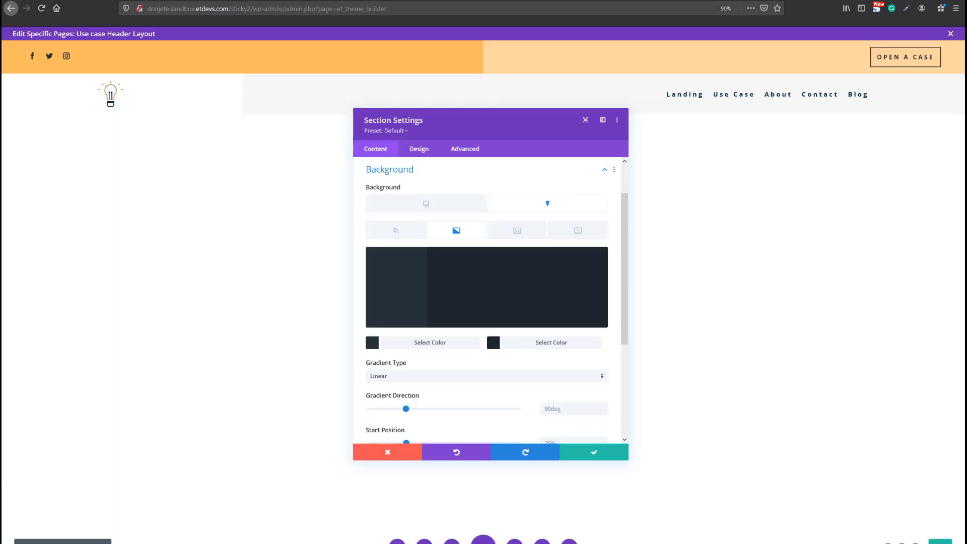
left_click(598, 453)
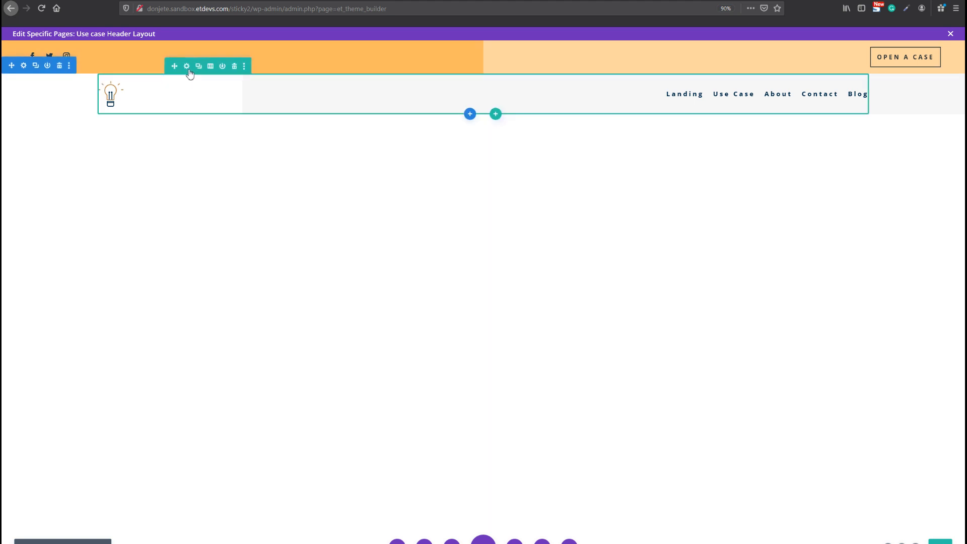
Set the menu row's width in its sticky state to 95%
left_click(188, 69)
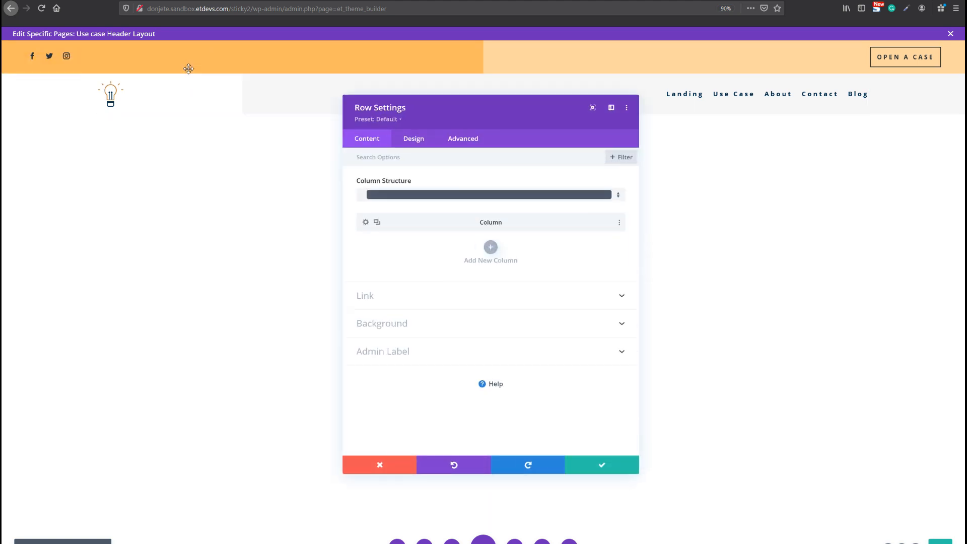
left_click(419, 150)
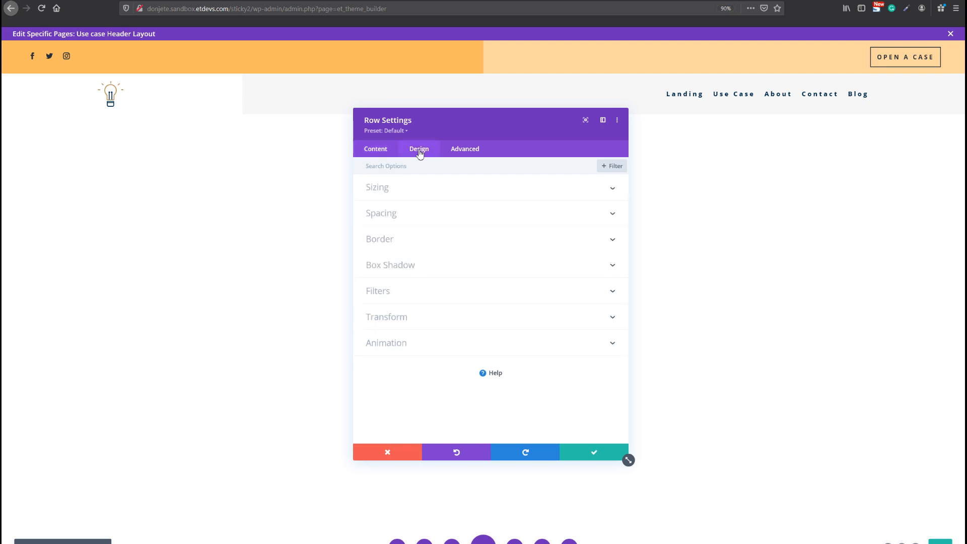
left_click(404, 192)
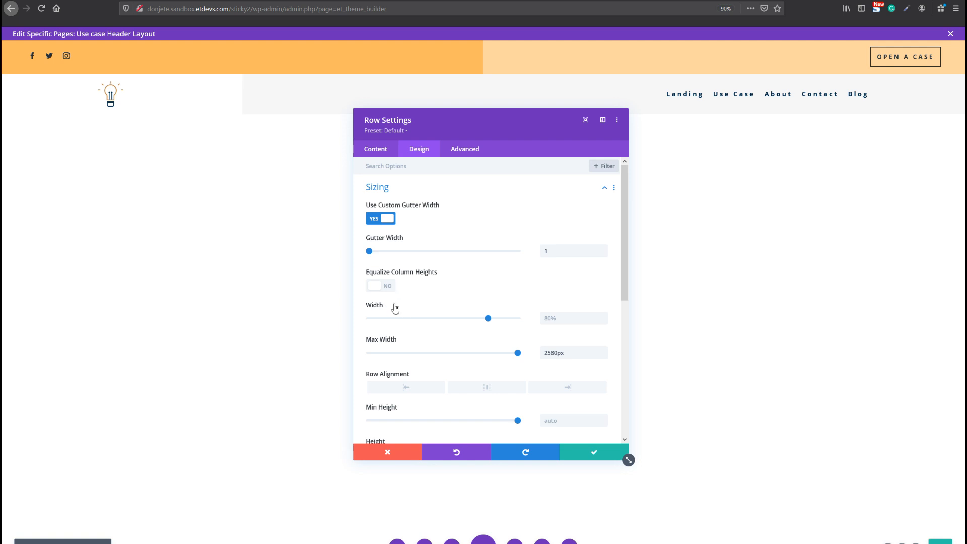
mouse_move(404, 307)
left_click(429, 306)
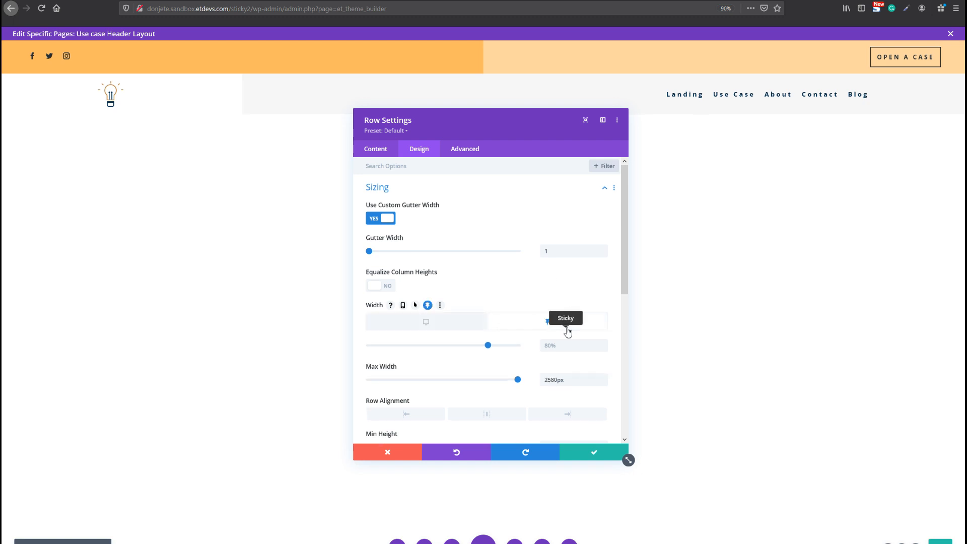
left_click(565, 347)
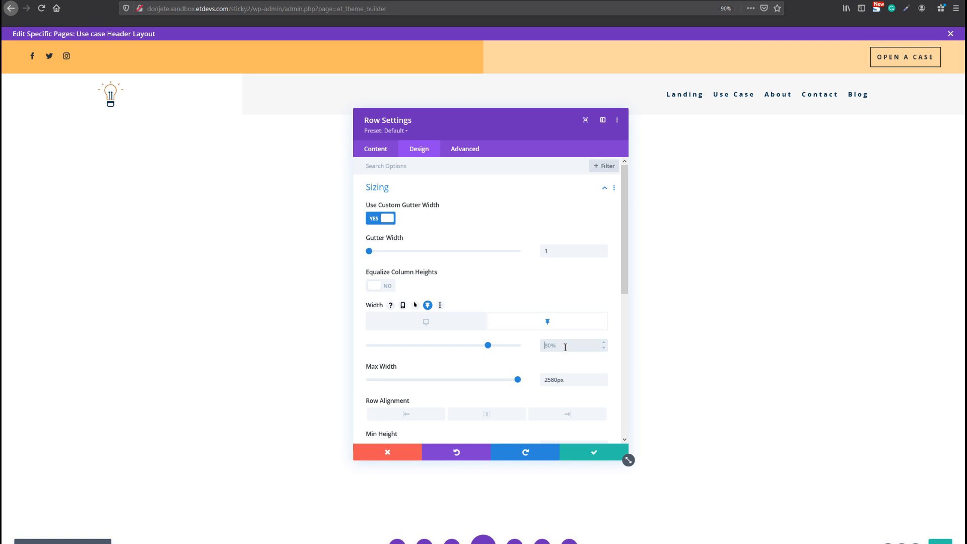
type("95%")
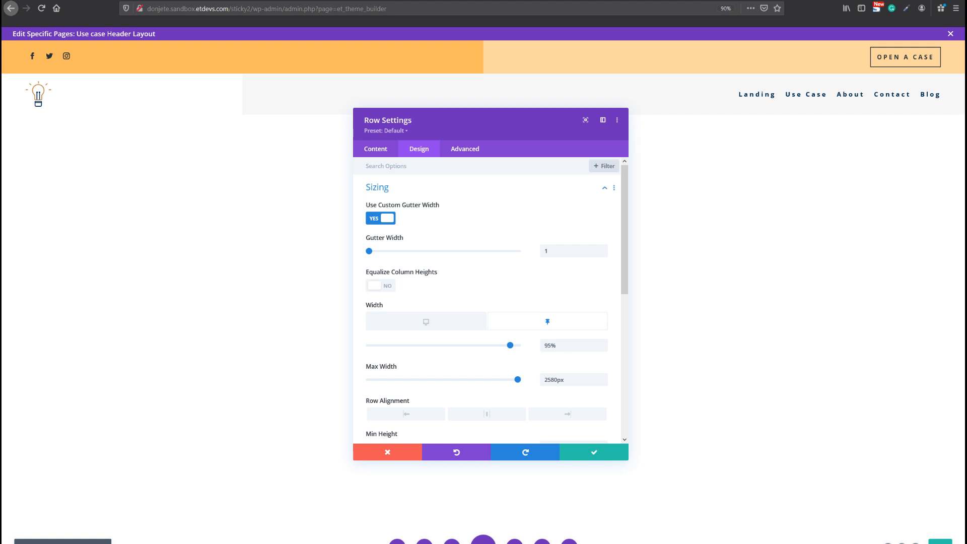
Set the menu row's sticky-state top and bottom padding to 0 and reload the live use-case page
scroll(410, 346, "down", 6)
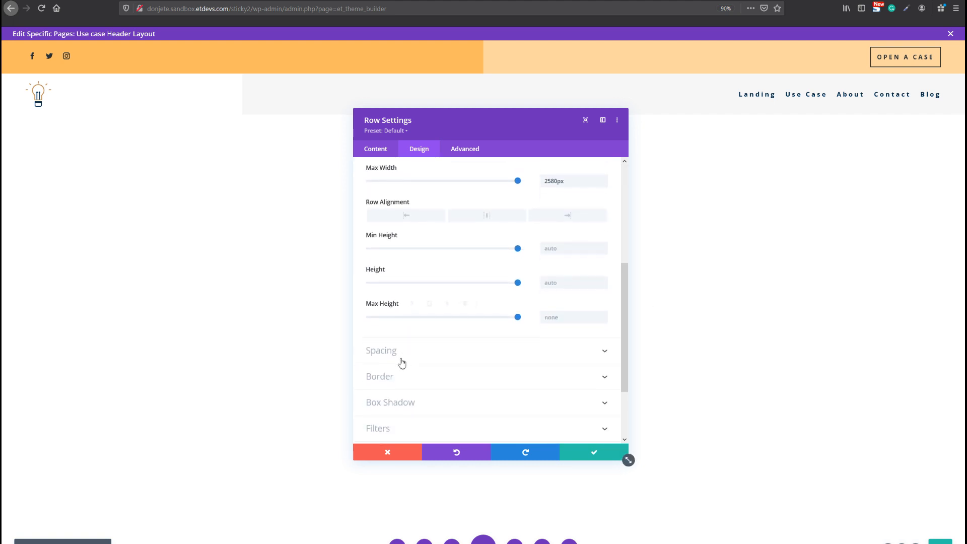
mouse_move(379, 237)
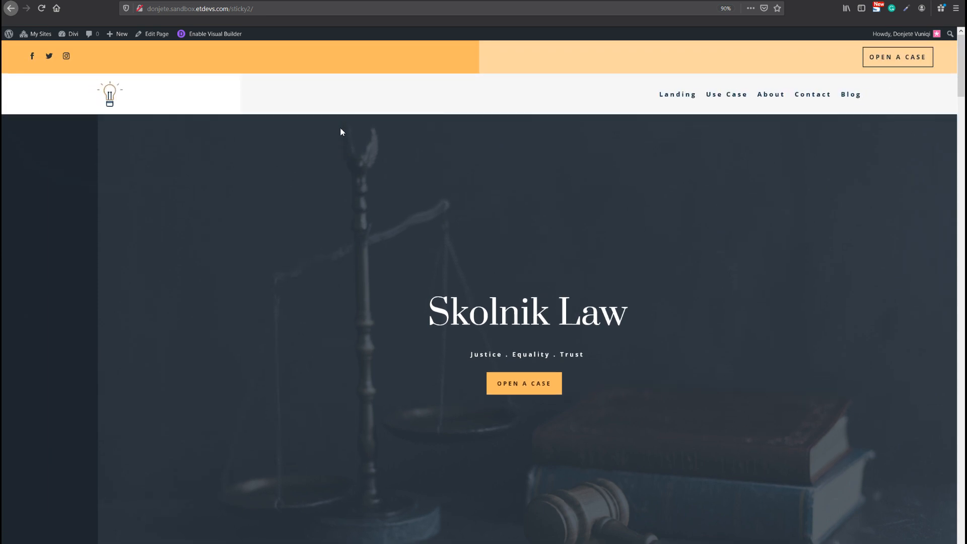
scroll(341, 132, "down", 2)
scroll(341, 132, "up", 2)
scroll(341, 132, "down", 2)
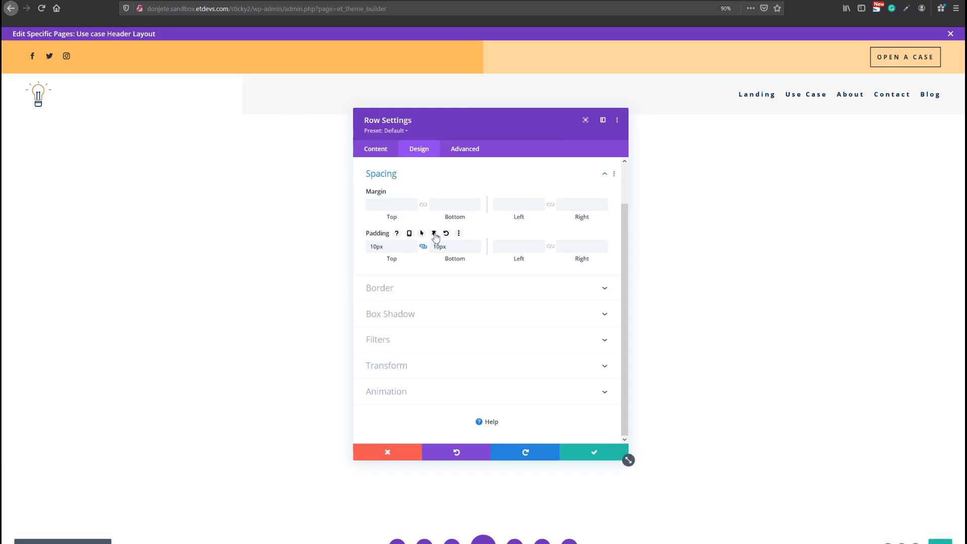
left_click(434, 234)
type("0")
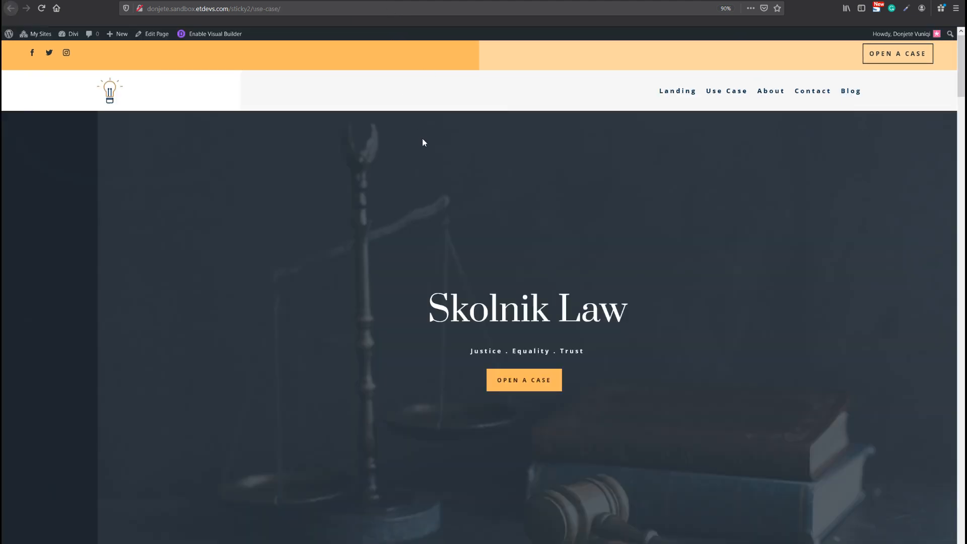
key("F5")
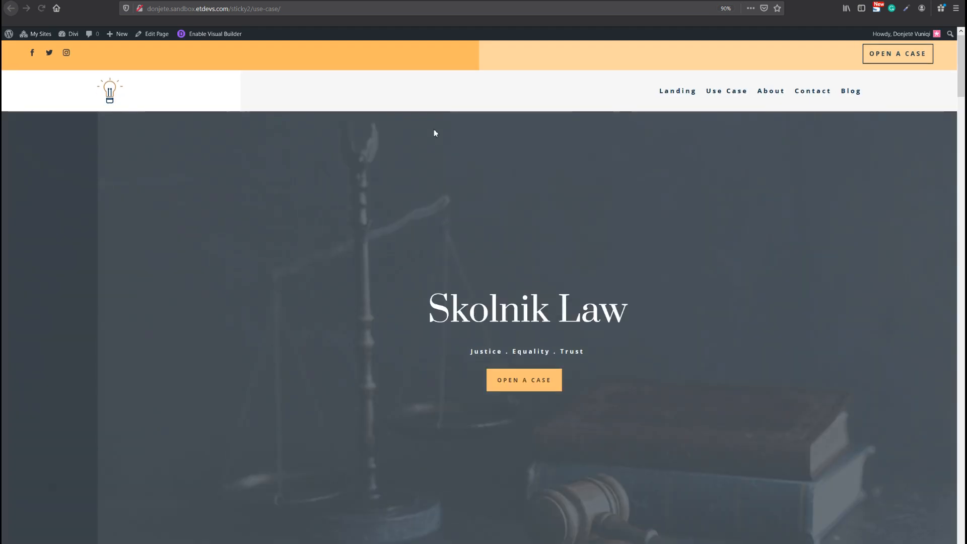
Check the menu row's sticky width and padding on the live use-case page while scrolling, and save the row settings
scroll(435, 133, "down", 3)
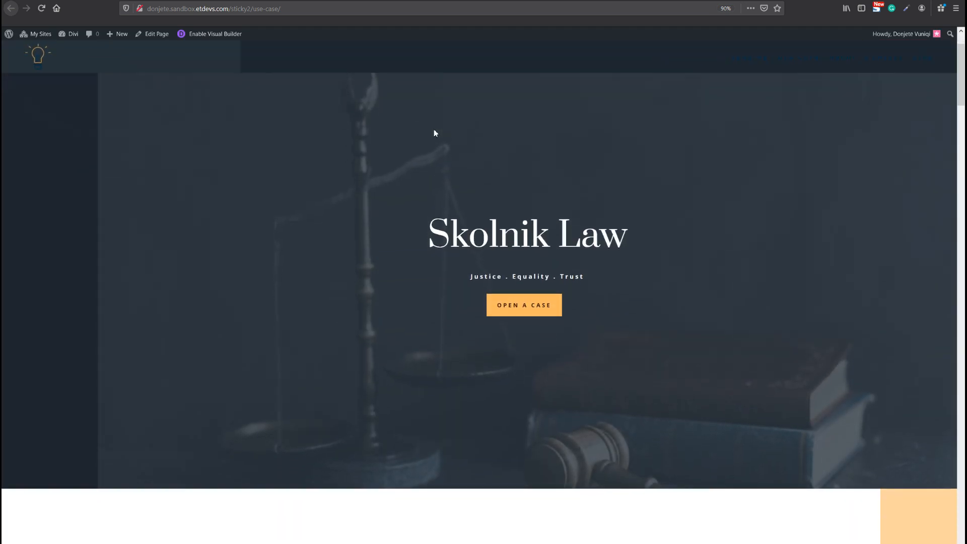
scroll(435, 133, "up", 2)
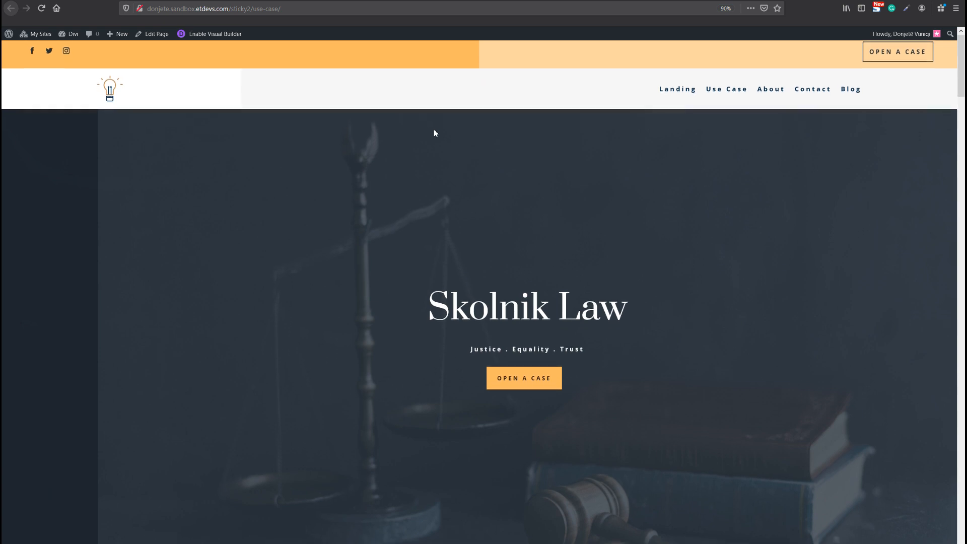
scroll(436, 133, "down", 3)
scroll(436, 134, "up", 3)
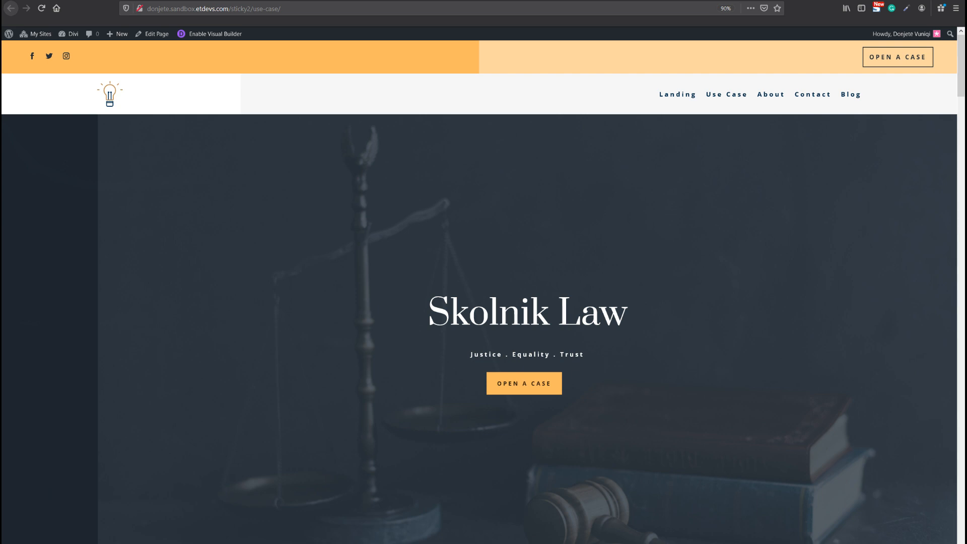
scroll(705, 206, "down", 3)
scroll(699, 189, "up", 3)
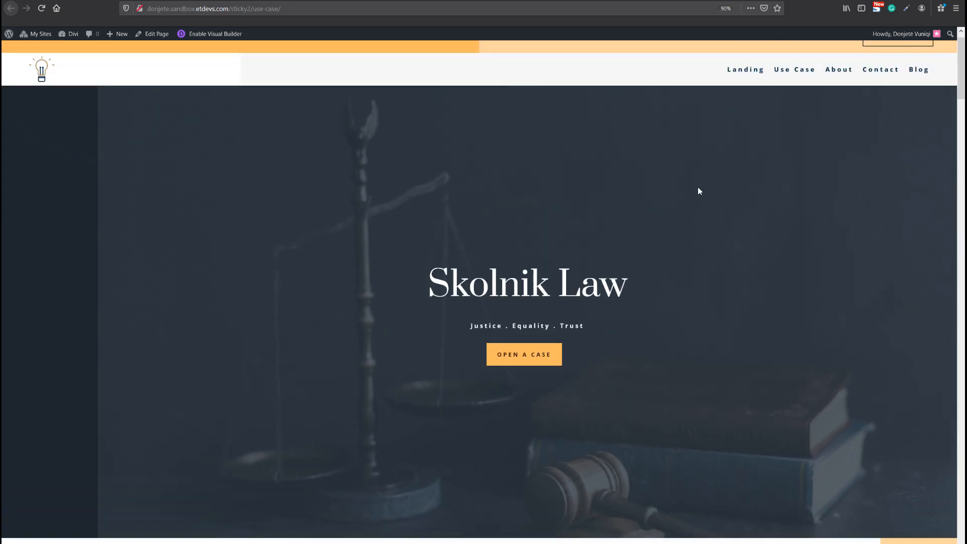
scroll(474, 111, "down", 4)
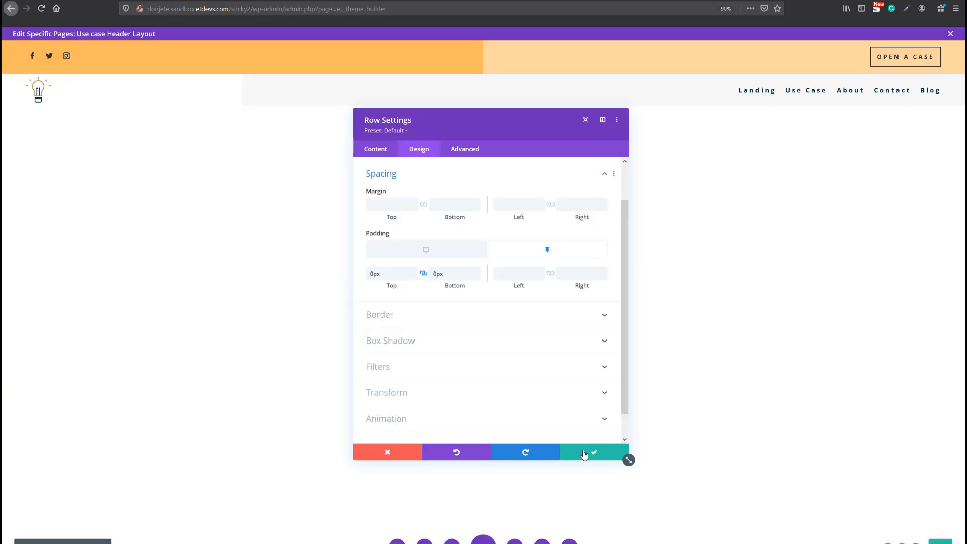
left_click(590, 452)
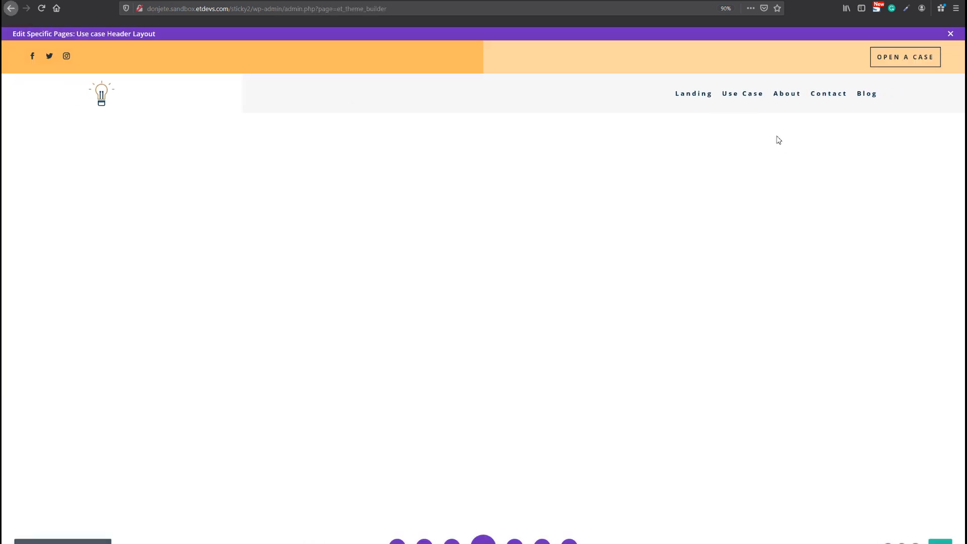
Set the menu module's text color in its sticky state to #ffbd68
left_click(469, 86)
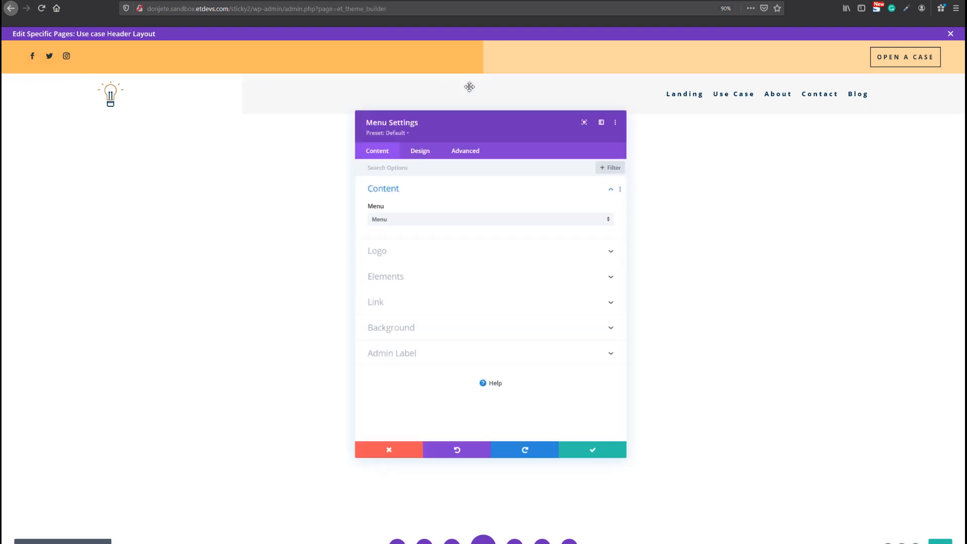
left_click(420, 149)
left_click(402, 213)
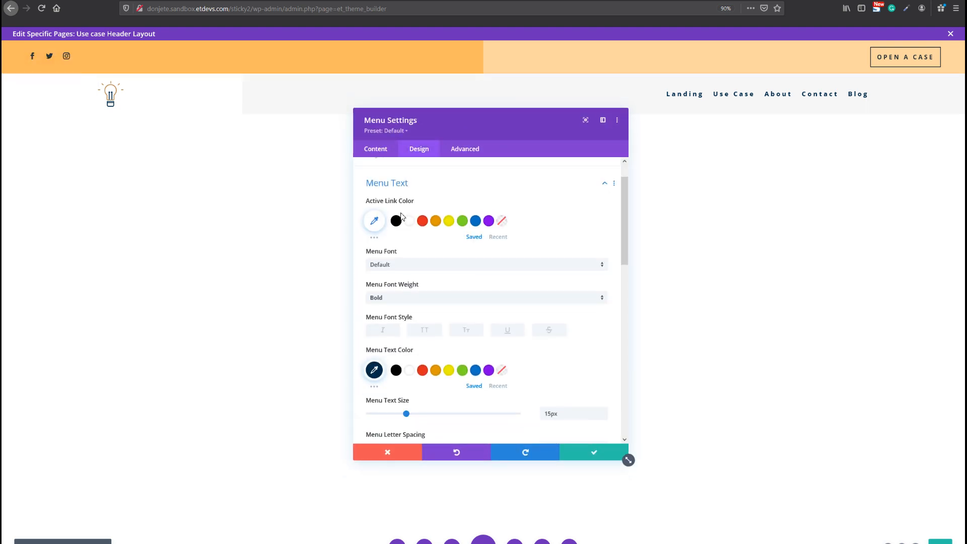
mouse_move(415, 343)
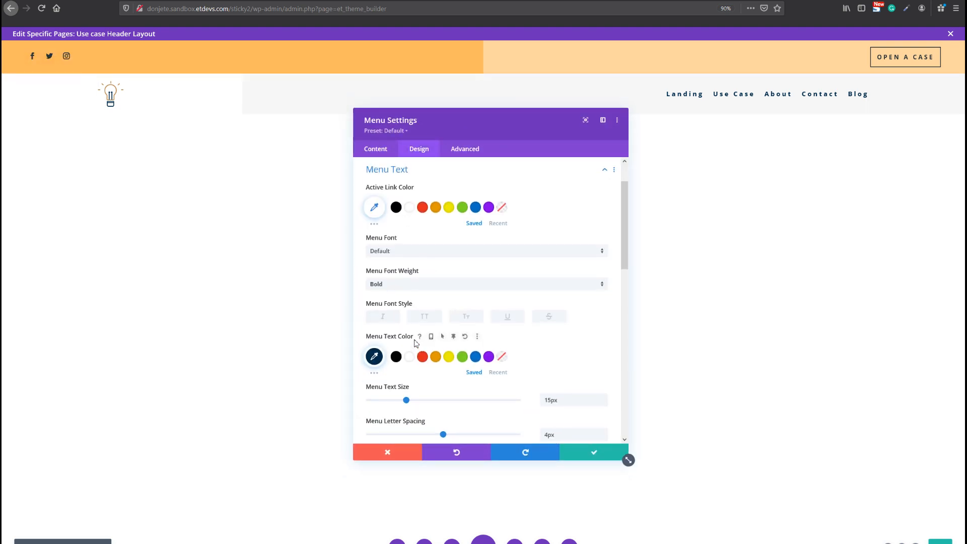
left_click(458, 337)
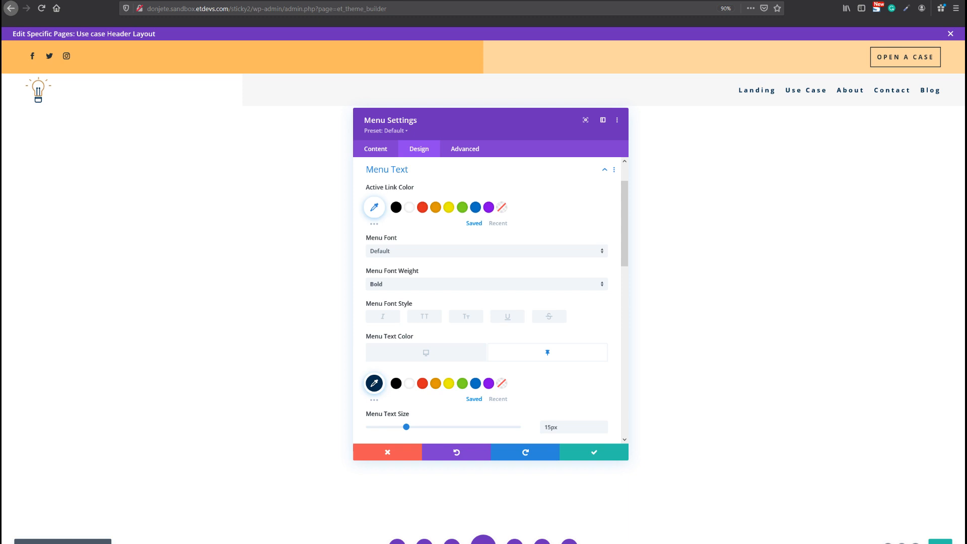
left_click(374, 384)
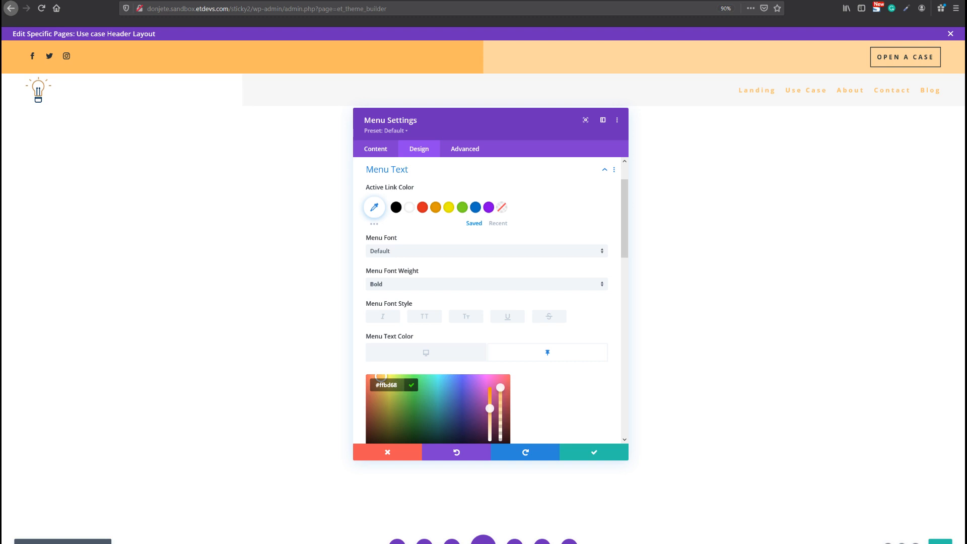
Set the menu's shopping cart icon color in its sticky state to #ffffff
scroll(581, 368, "down", 3)
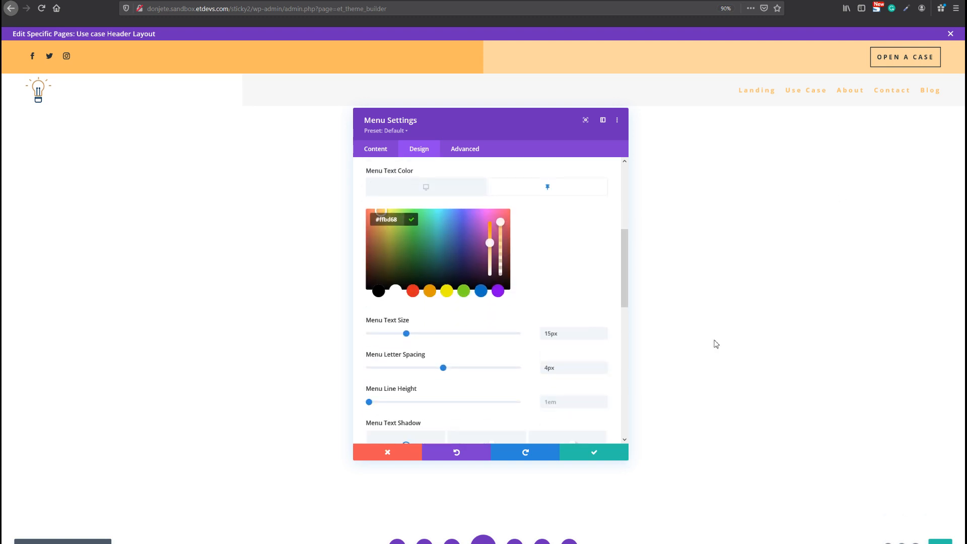
scroll(525, 324, "down", 3)
scroll(518, 327, "down", 3)
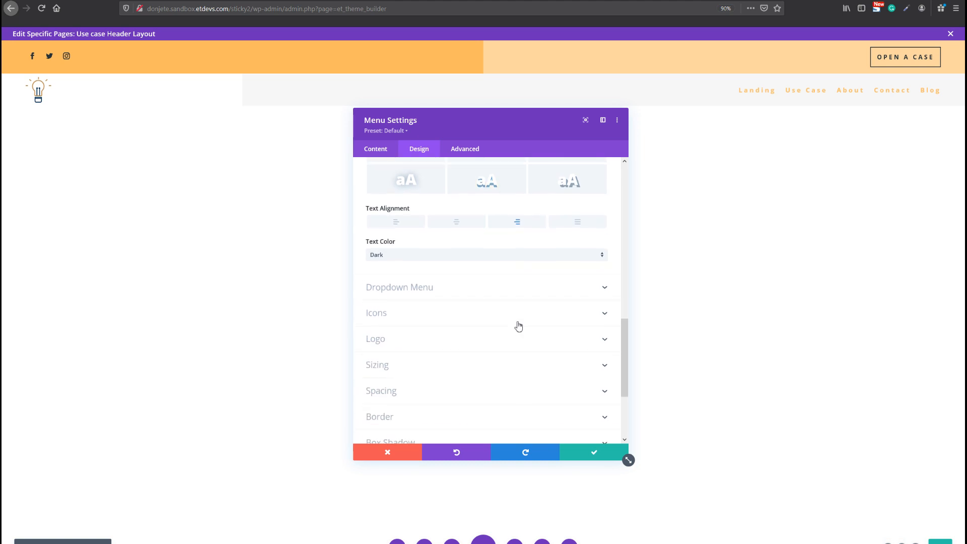
scroll(518, 326, "down", 2)
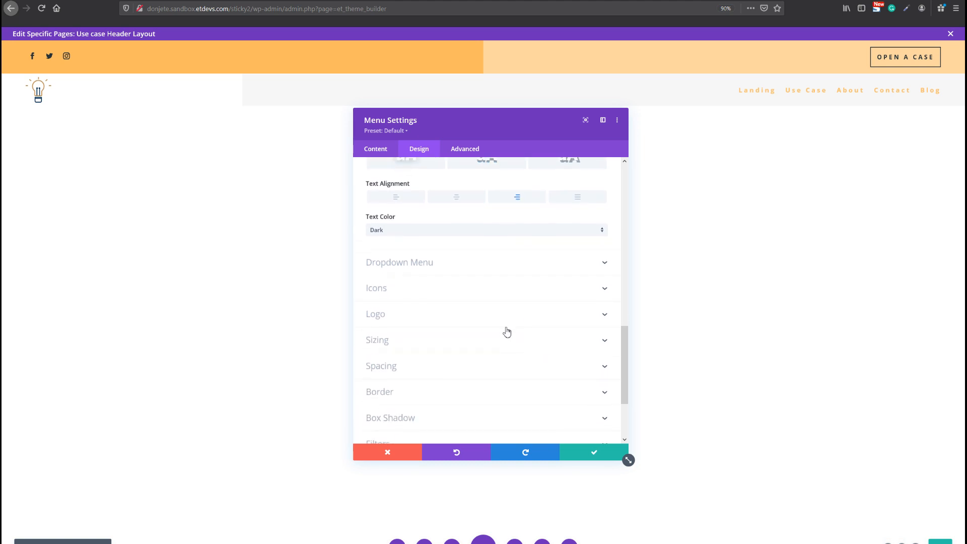
left_click(396, 287)
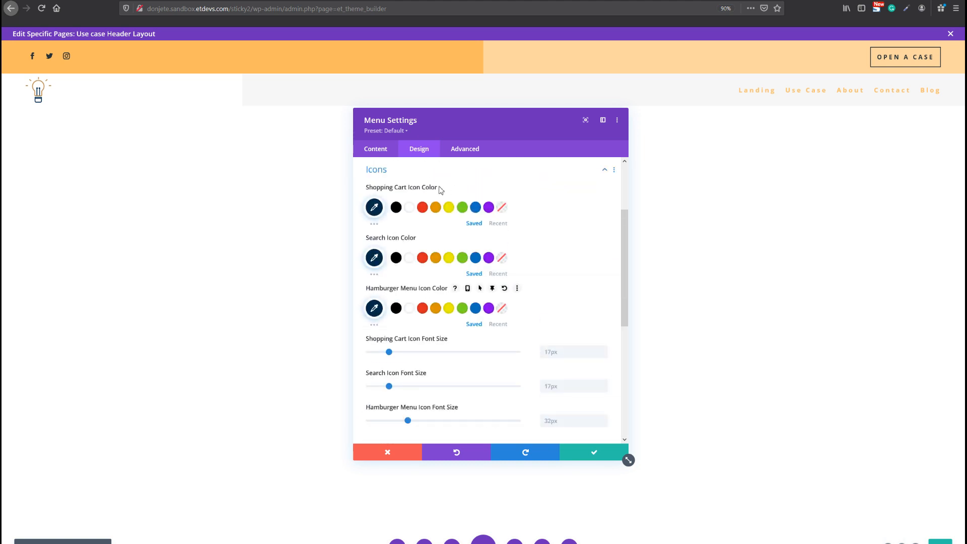
left_click(482, 187)
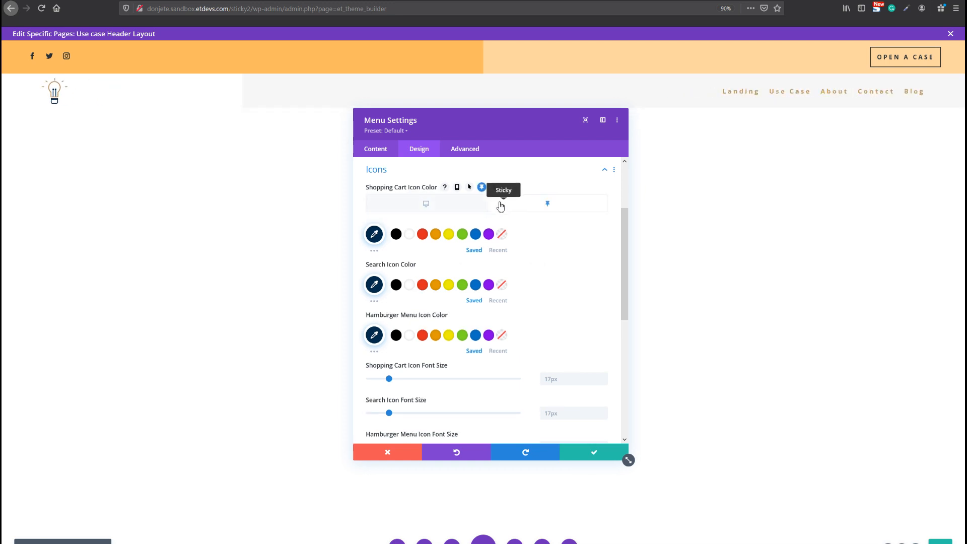
left_click(374, 234)
triple_click(380, 237)
type("#ffffff")
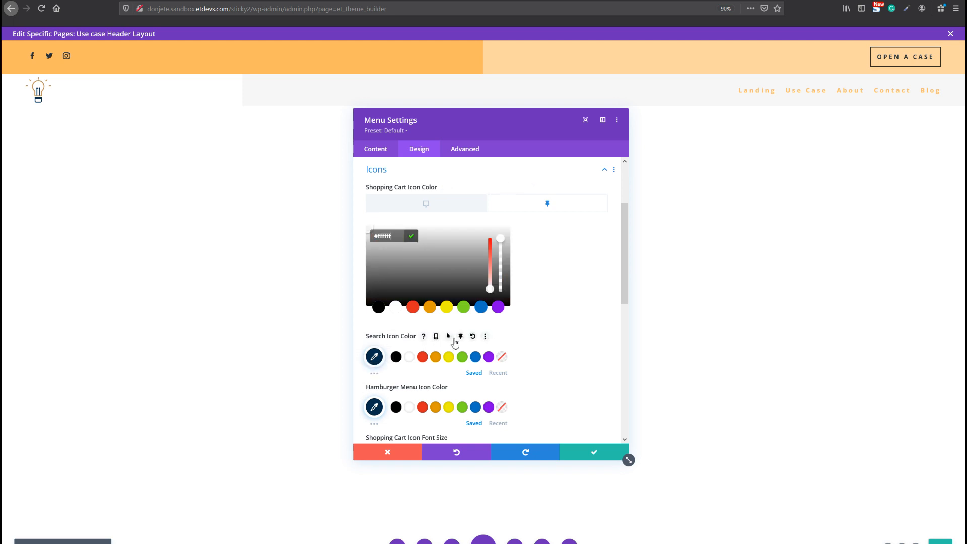
Set the menu's search icon color in its sticky state to #ffffff
left_click(475, 336)
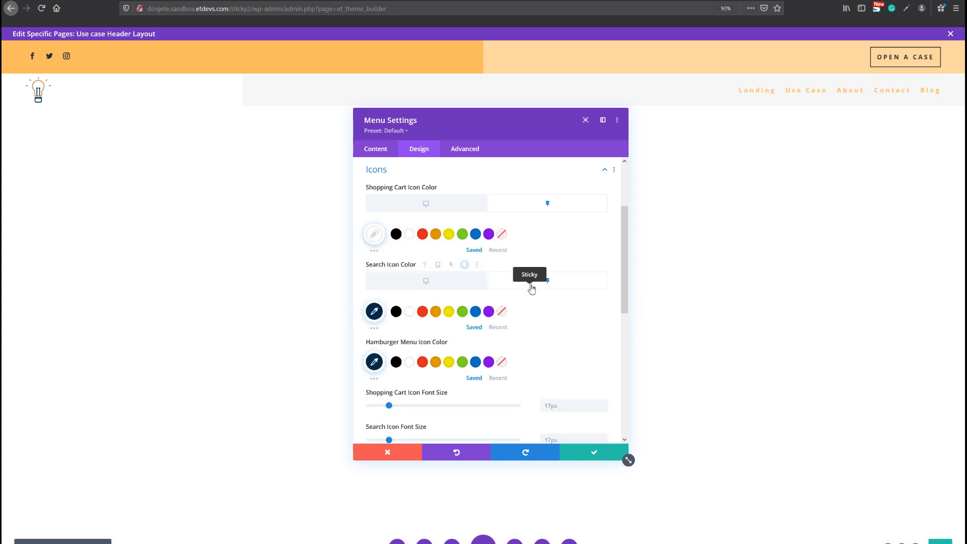
left_click(375, 311)
triple_click(389, 313)
type("#ffffff")
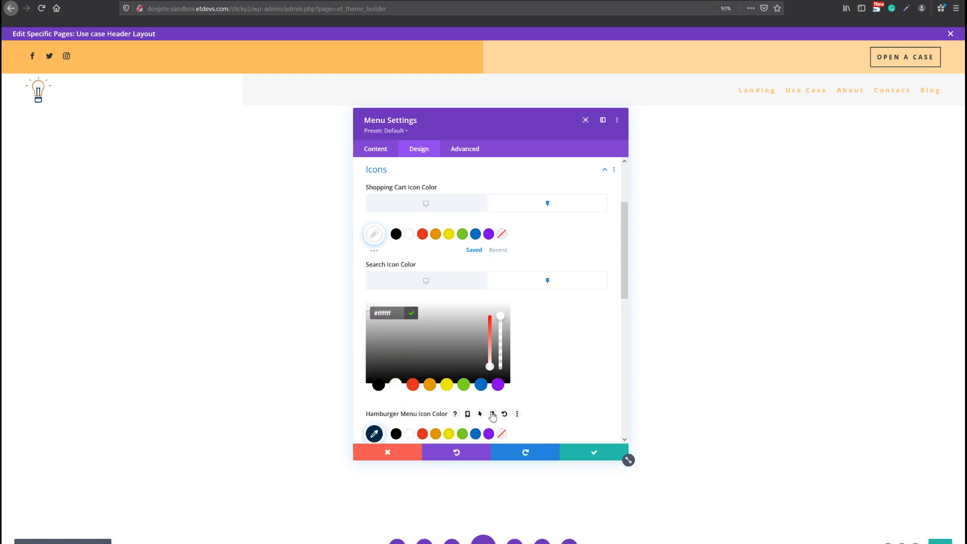
Set the menu's hamburger icon color in its sticky state to #ffffff
left_click(493, 416)
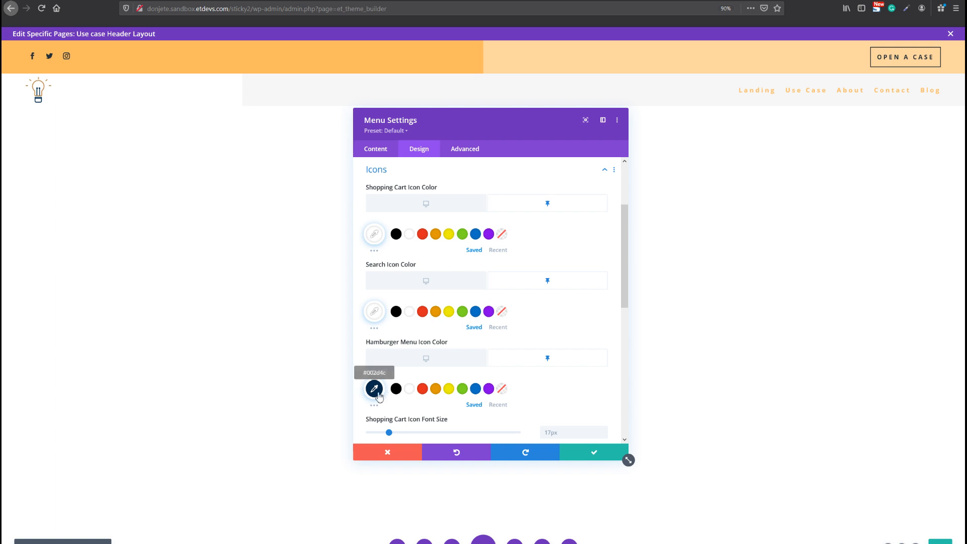
left_click(374, 389)
triple_click(391, 391)
type("#ffffff")
left_click(557, 401)
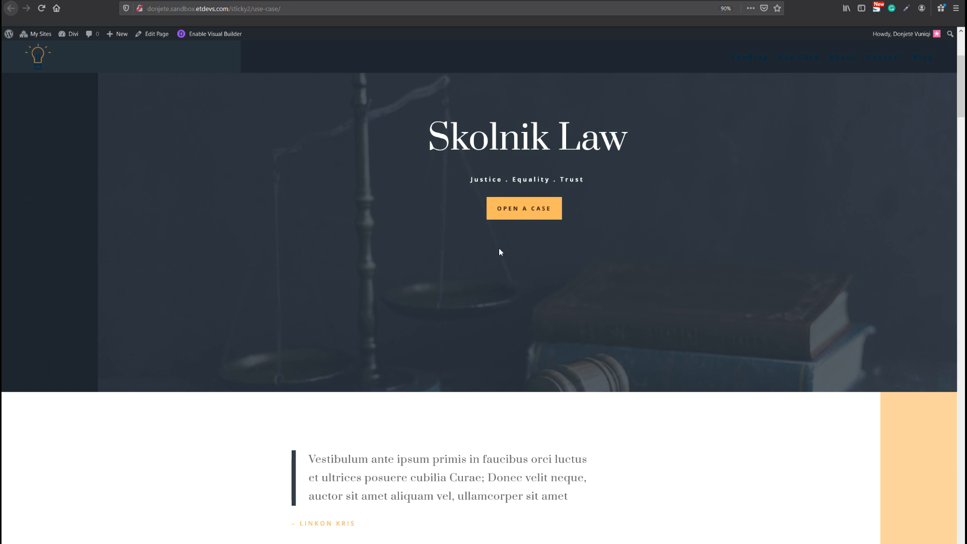
Reload the live use-case page and examine the sticky menu's link colors and logo while scrolling up and down
scroll(317, 227, "up", 3)
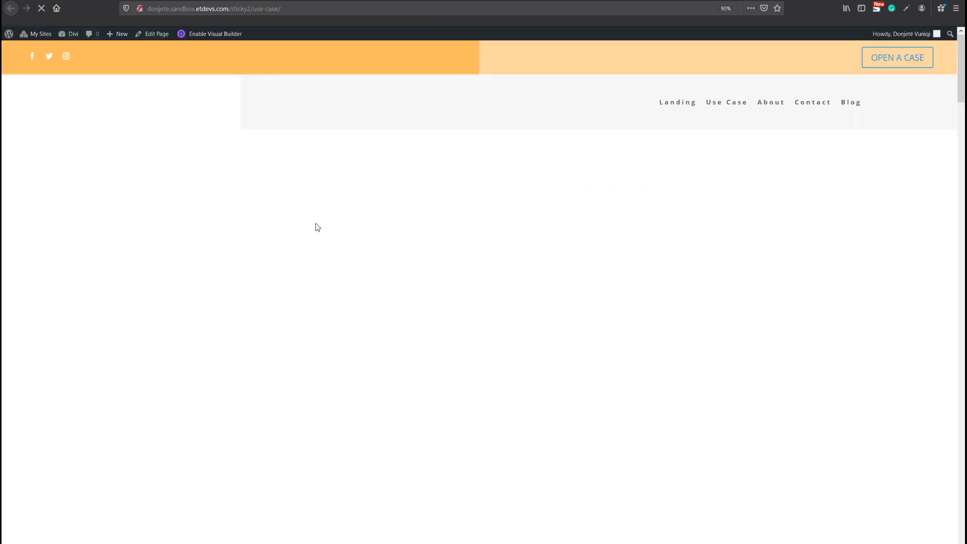
scroll(312, 189, "down", 2)
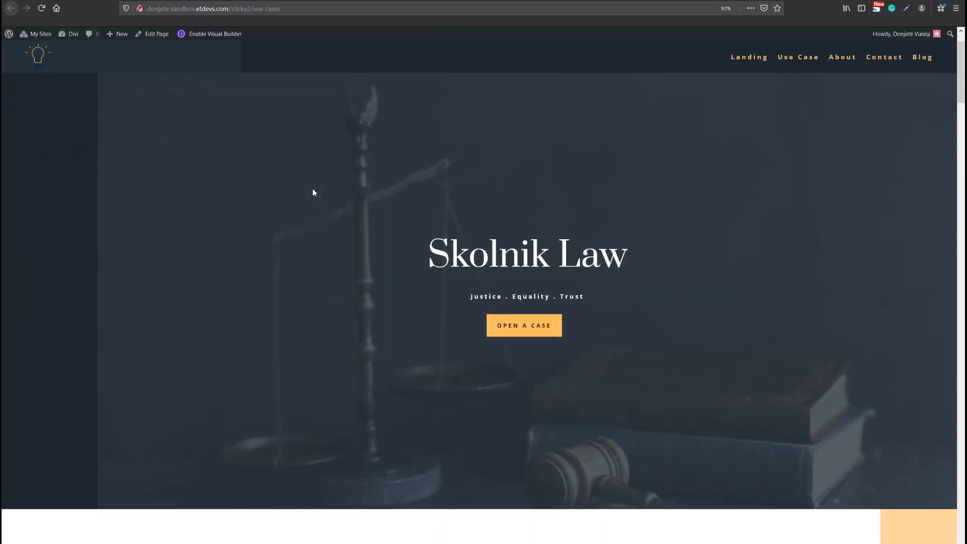
scroll(313, 188, "up", 2)
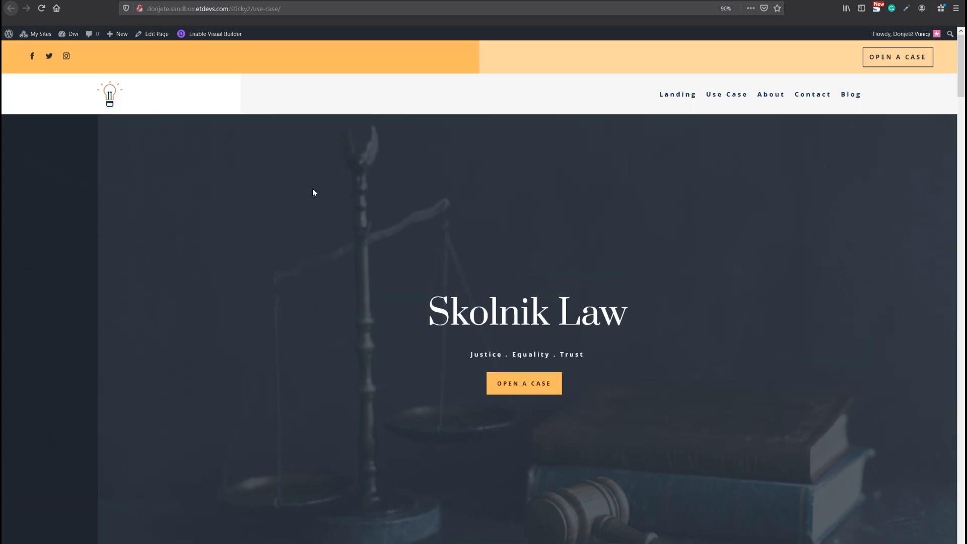
scroll(312, 188, "down", 3)
scroll(313, 189, "up", 3)
left_click(108, 83)
scroll(342, 170, "up", 3)
scroll(342, 171, "down", 1)
scroll(342, 174, "down", 2)
scroll(342, 174, "up", 3)
scroll(341, 173, "down", 3)
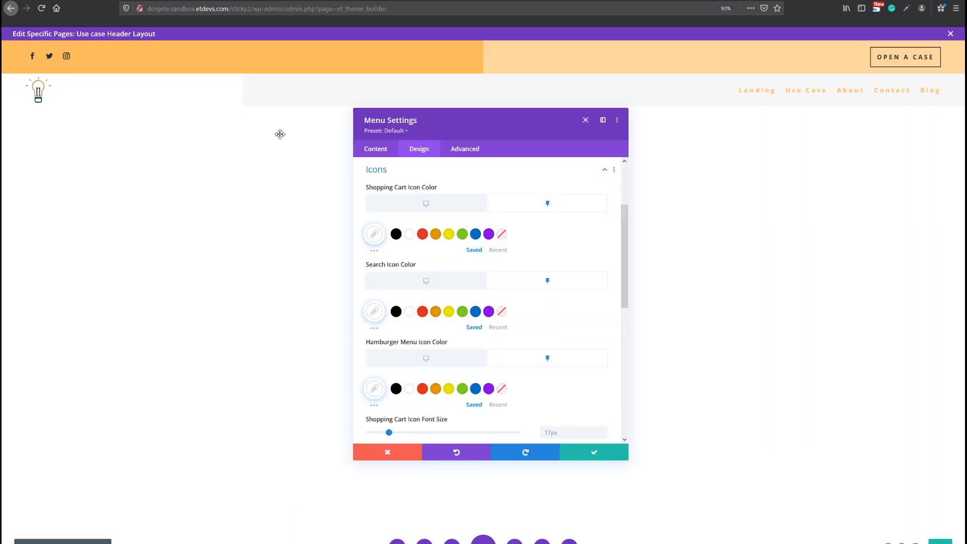
Set the menu's logo max height in its sticky state to 0px
scroll(432, 270, "down", 5)
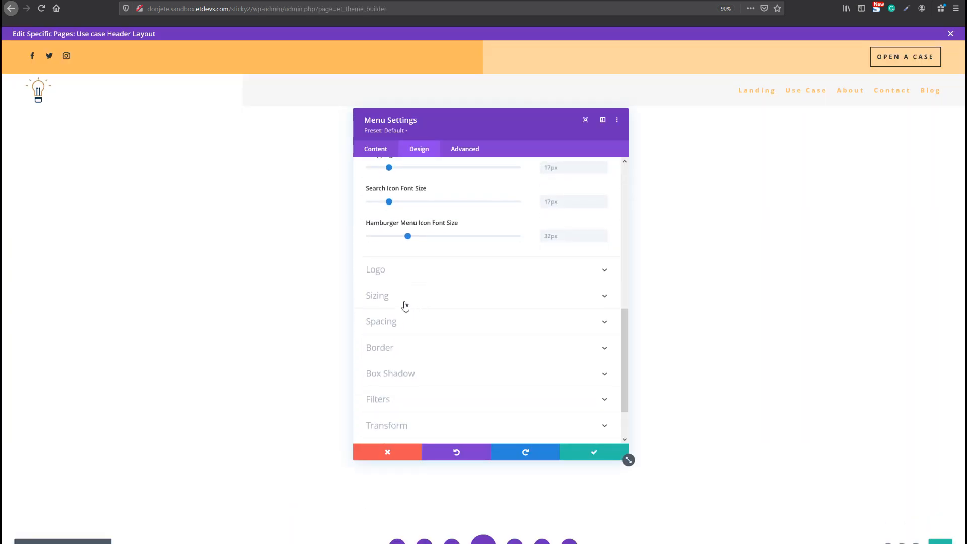
left_click(405, 306)
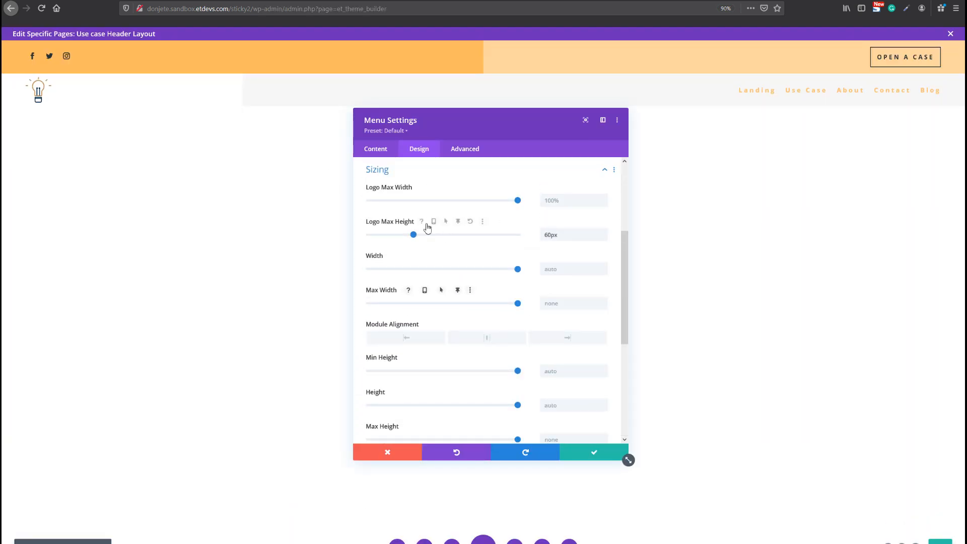
left_click(458, 222)
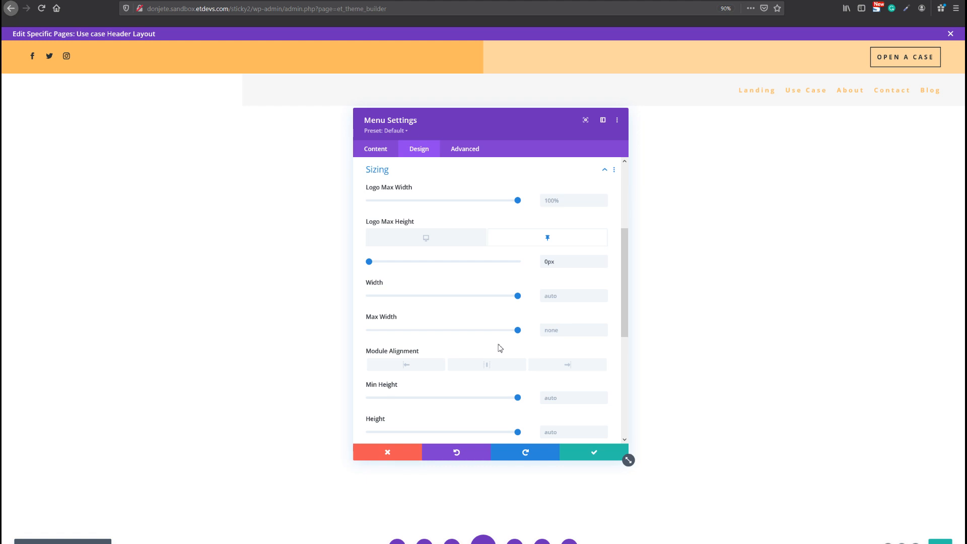
Compare the header's scrolling behavior and logo on the live use-case page and the live landing page
left_click(229, 1)
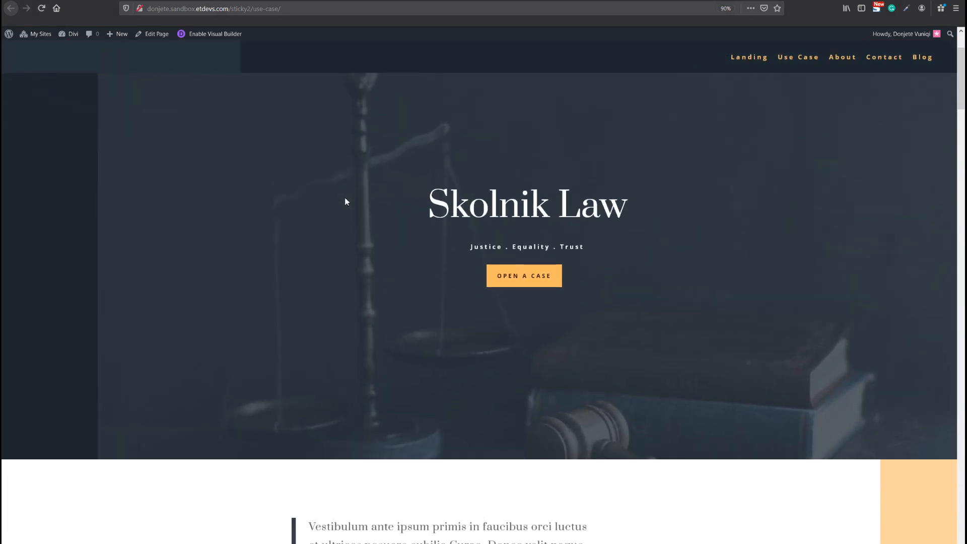
left_click(10, 8)
scroll(273, 186, "down", 3)
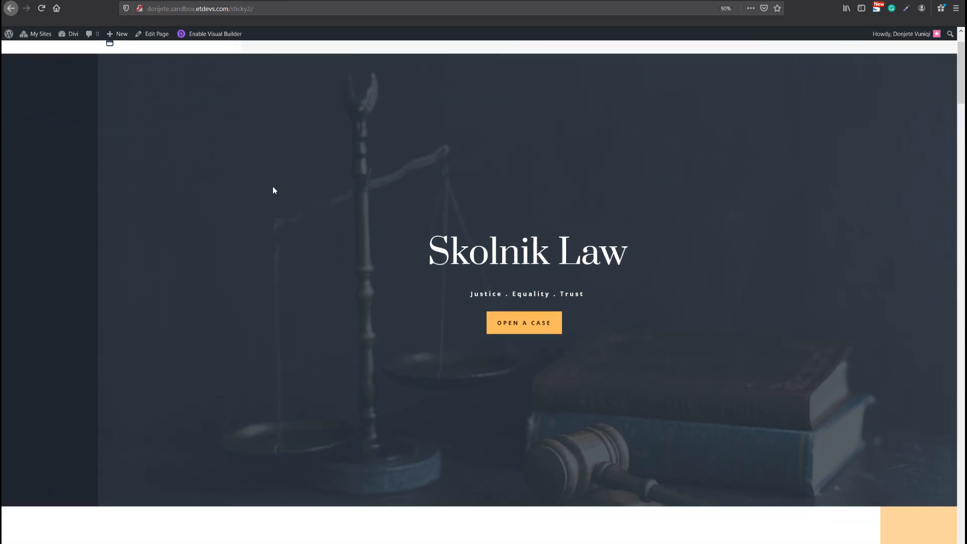
scroll(273, 185, "up", 3)
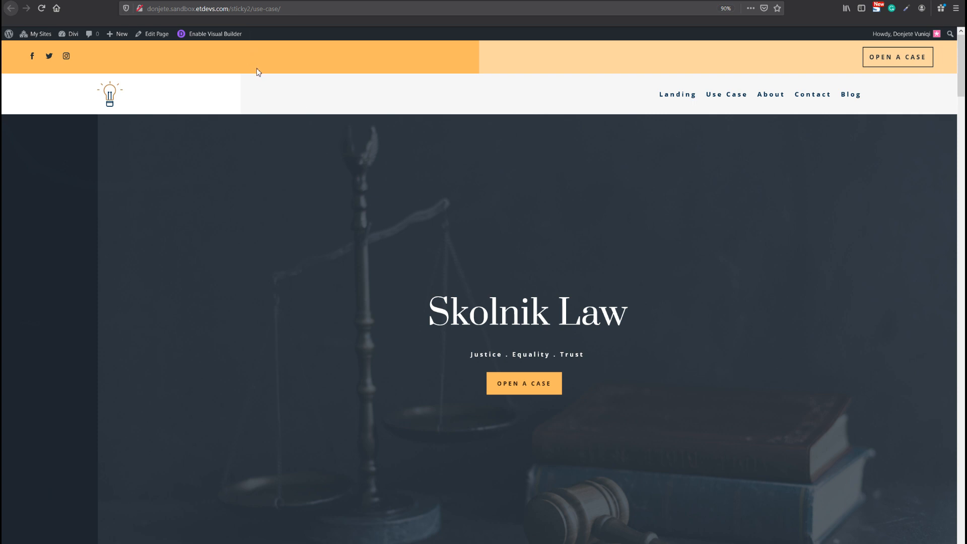
left_click(11, 8)
Inspect the use-case page at mobile width with the developer tools, and open and close its hamburger menu
key("ctrl+shift+c")
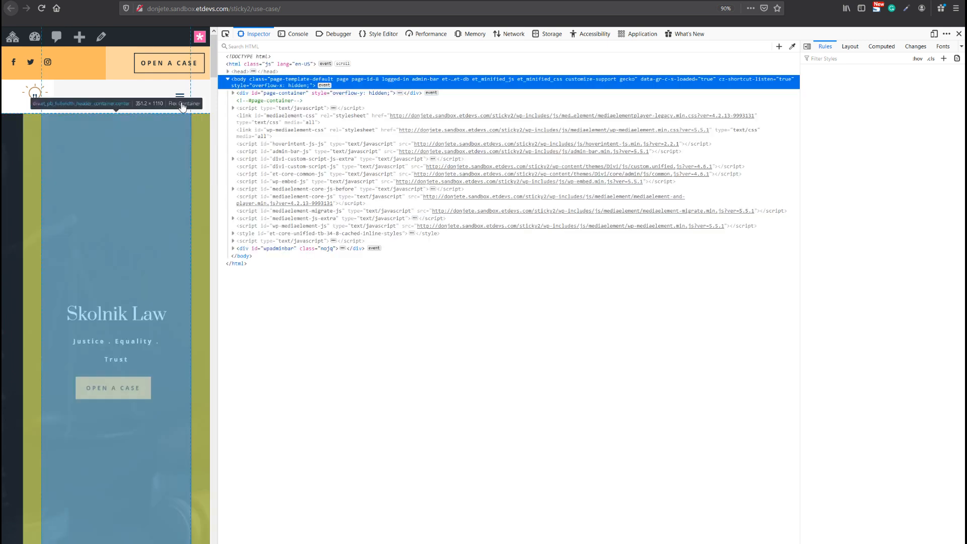
left_click(182, 107)
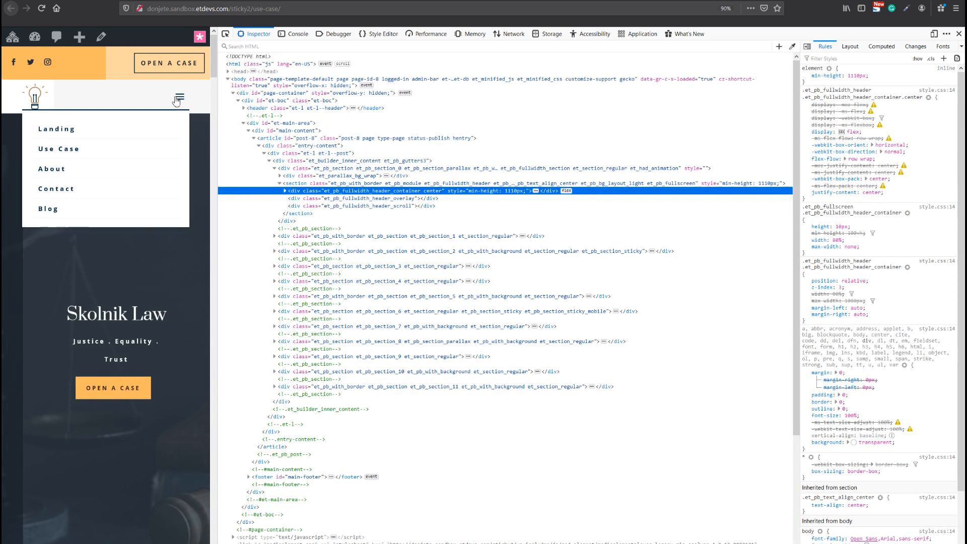
left_click(179, 98)
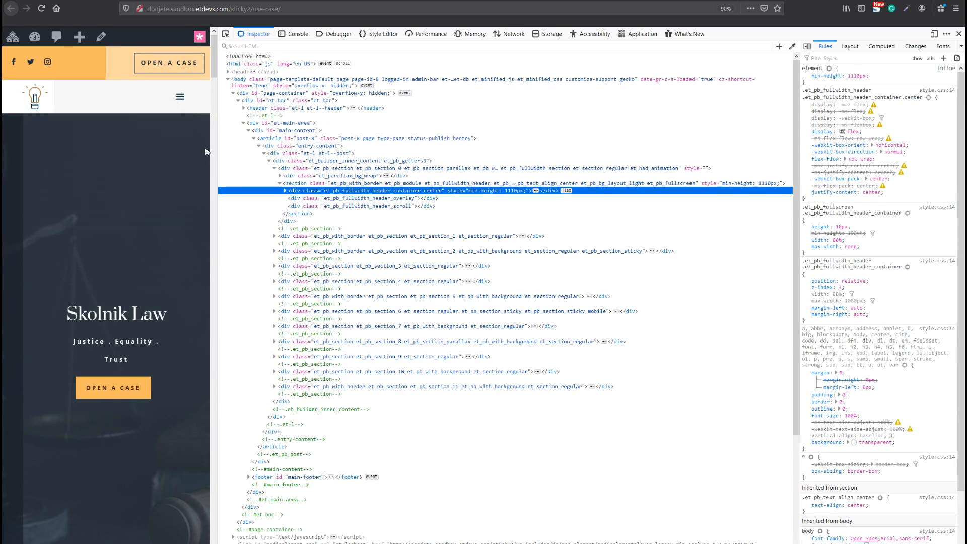
Examine the sticky header at mobile width while scrolling the use-case page down and back up
scroll(205, 147, "down", 3)
scroll(205, 148, "down", 1)
scroll(205, 149, "up", 3)
scroll(205, 149, "down", 1)
scroll(206, 150, "down", 2)
scroll(205, 151, "up", 3)
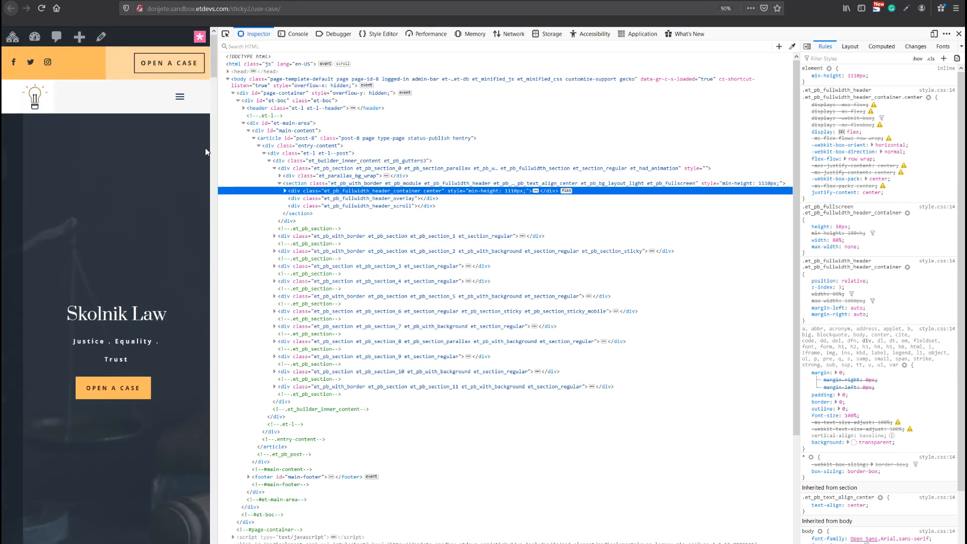
Check the mobile menu in the header's sticky state by opening and closing it, return to the page's start, and close the developer tools
scroll(205, 151, "down", 3)
scroll(206, 150, "down", 1)
left_click(195, 35)
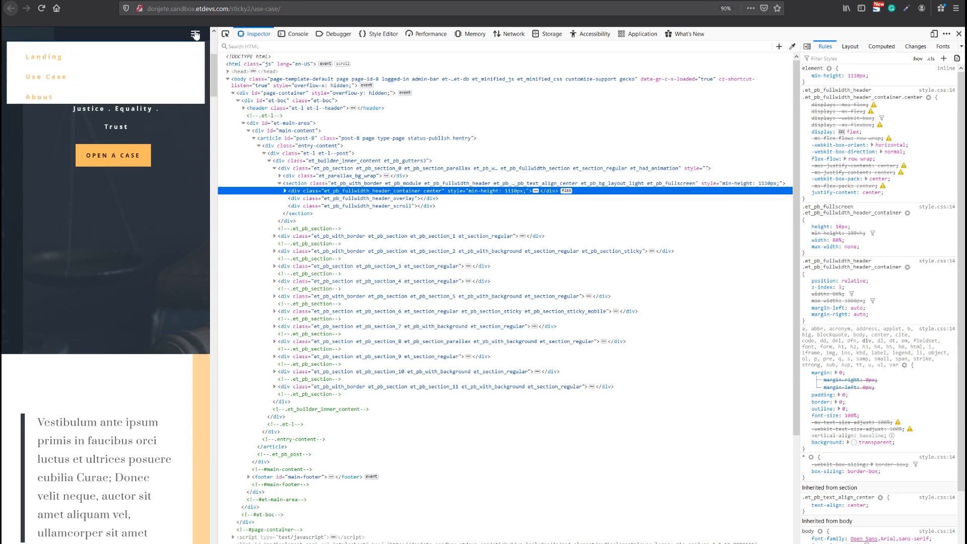
left_click(196, 35)
scroll(180, 104, "up", 3)
scroll(179, 104, "up", 3)
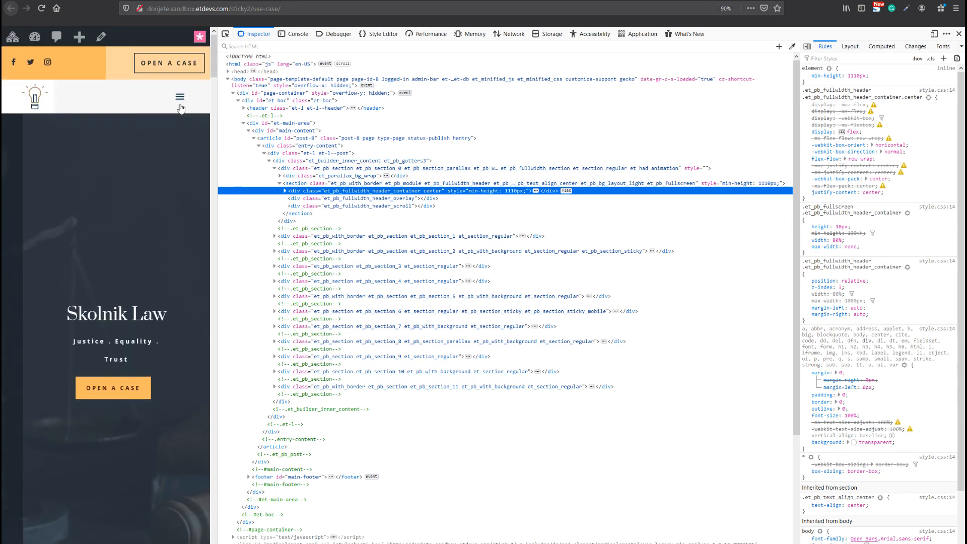
left_click(959, 33)
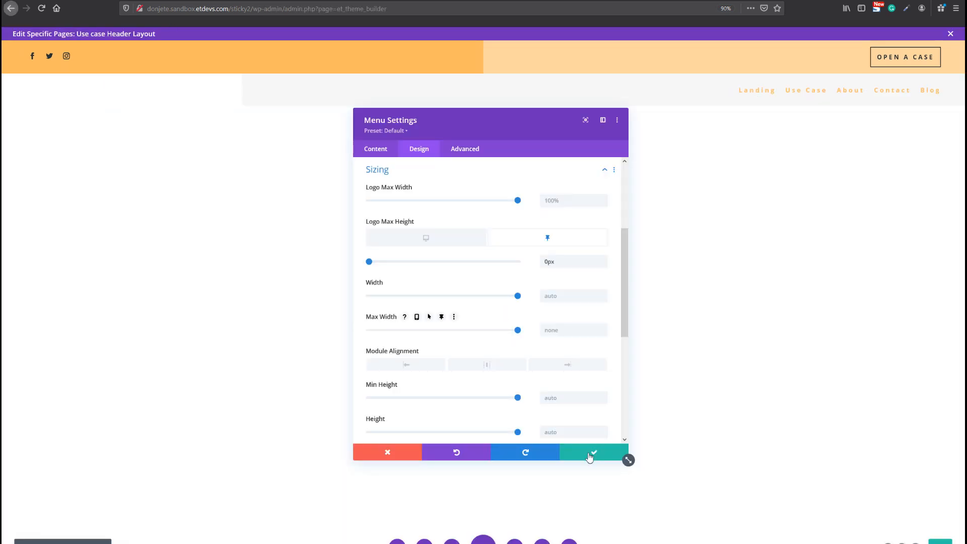
Save the menu module's sizing changes, and set the menu's transition duration to 1ms
left_click(590, 455)
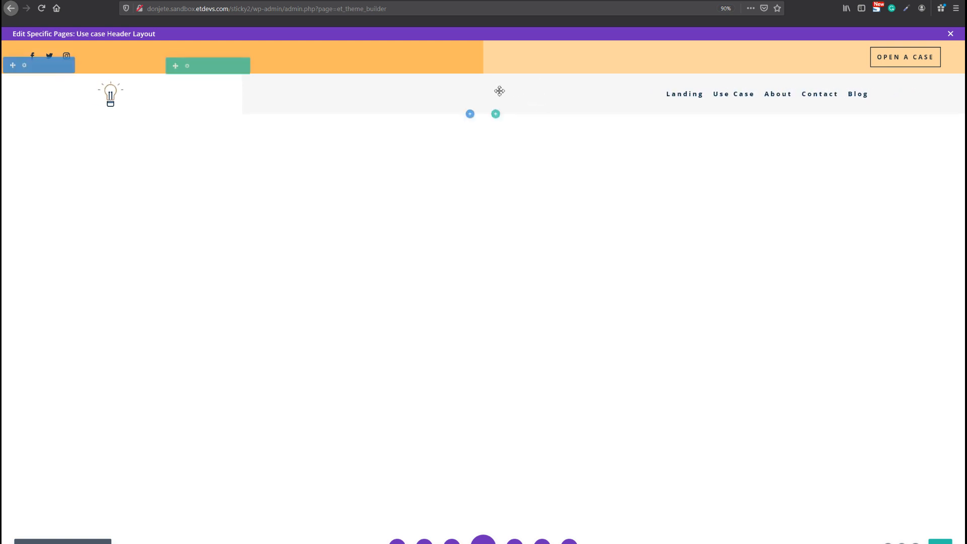
left_click(476, 86)
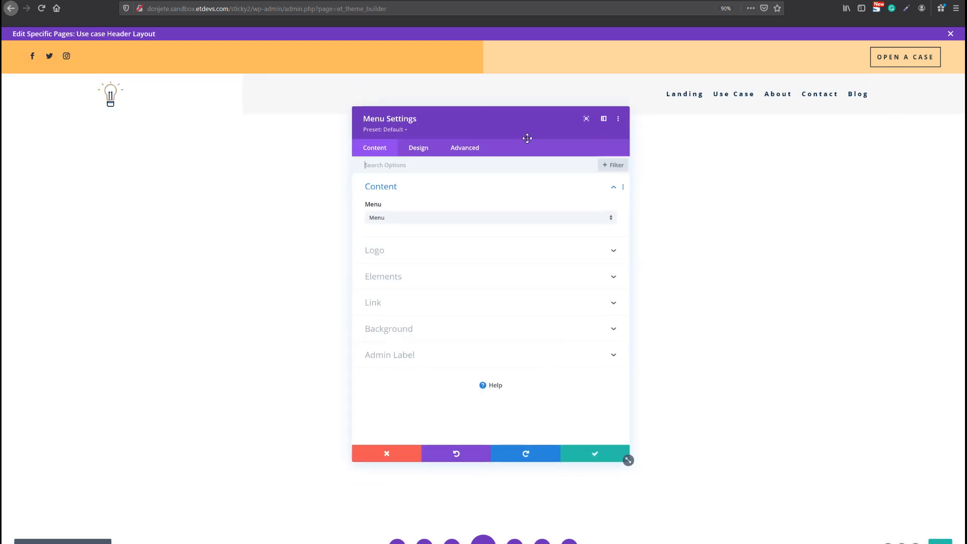
left_click(456, 149)
left_click(426, 324)
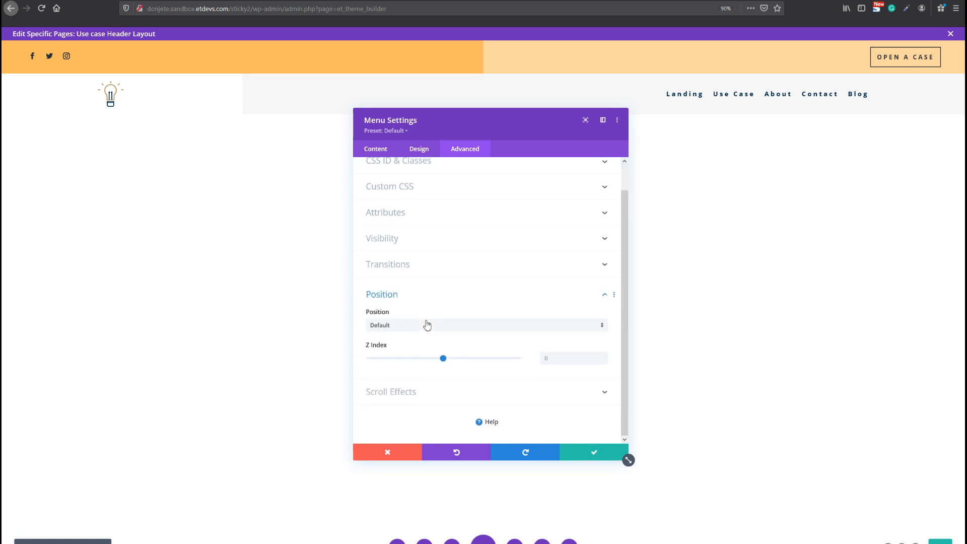
left_click(434, 266)
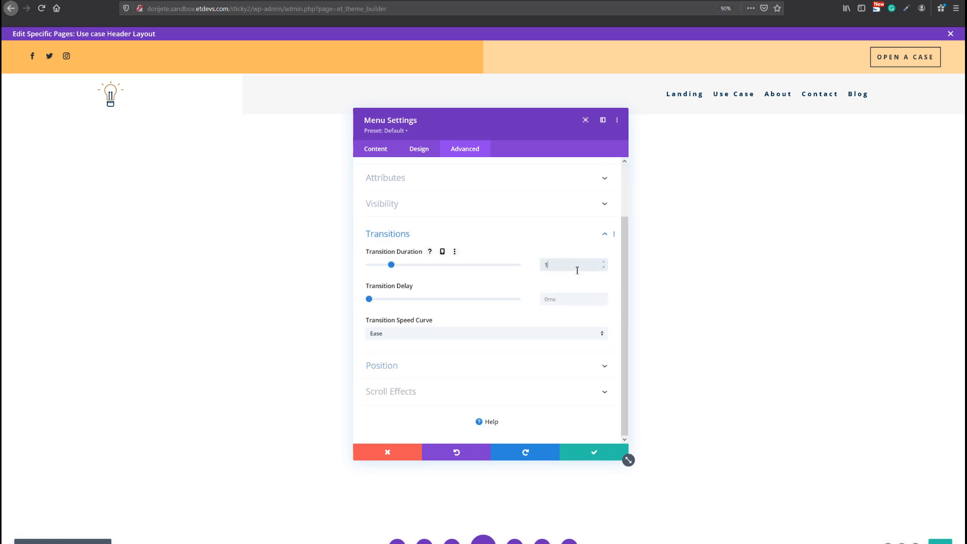
type("ms")
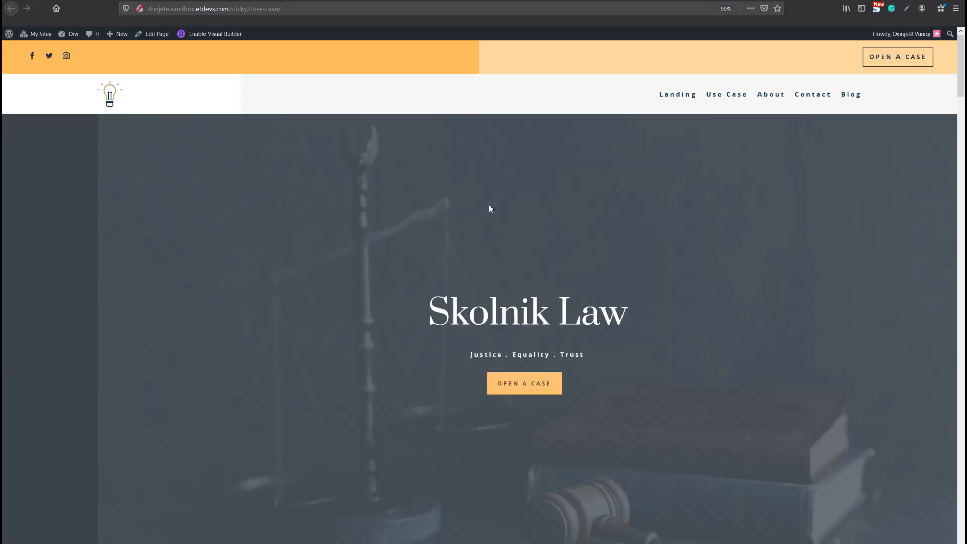
Examine the header's sticky transition on the live use-case page at desktop width while scrolling down and back up repeatedly
scroll(488, 208, "down", 4)
scroll(488, 208, "up", 4)
scroll(489, 208, "down", 3)
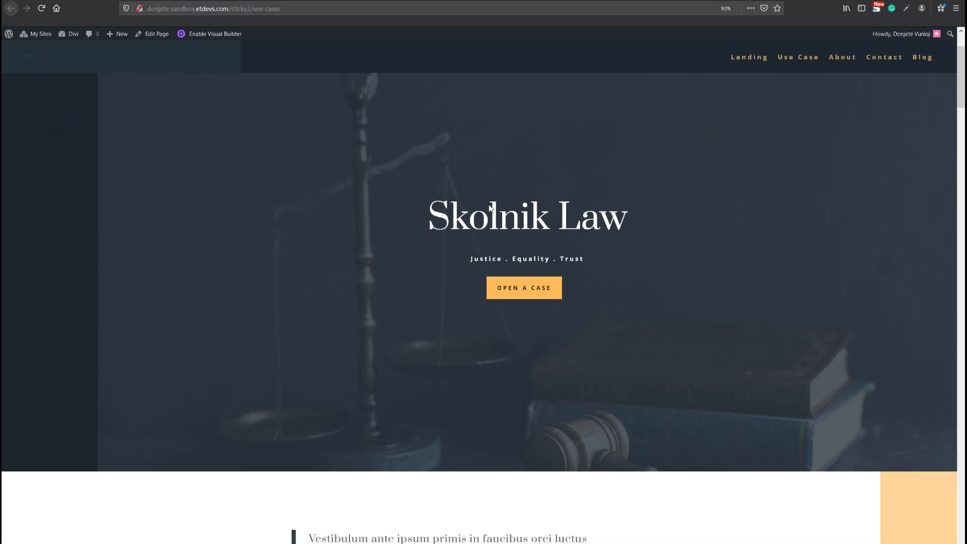
scroll(489, 209, "up", 3)
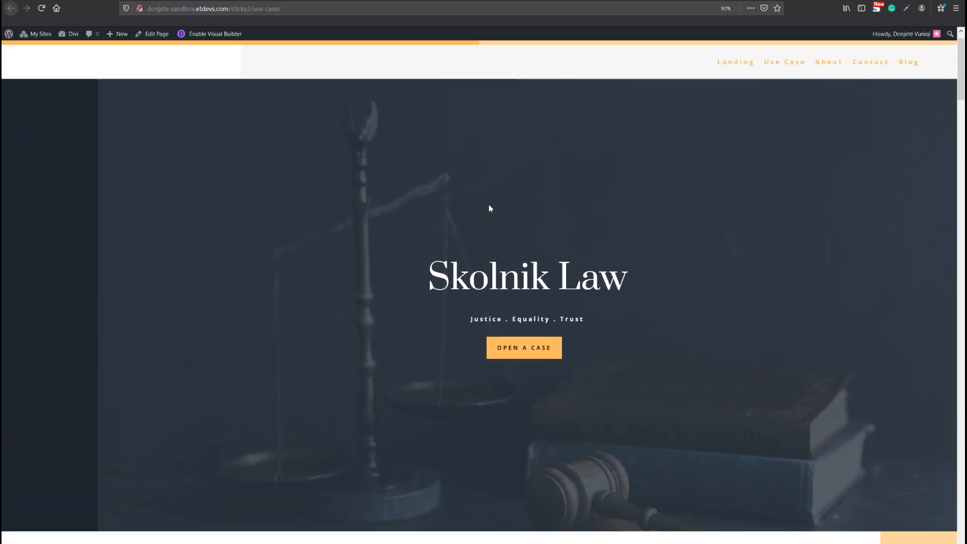
scroll(489, 208, "down", 3)
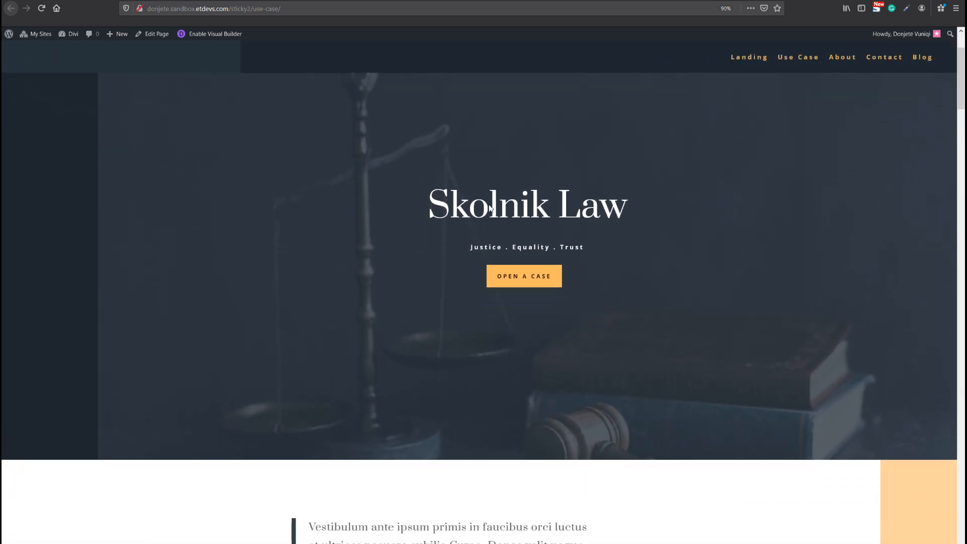
scroll(488, 207, "up", 3)
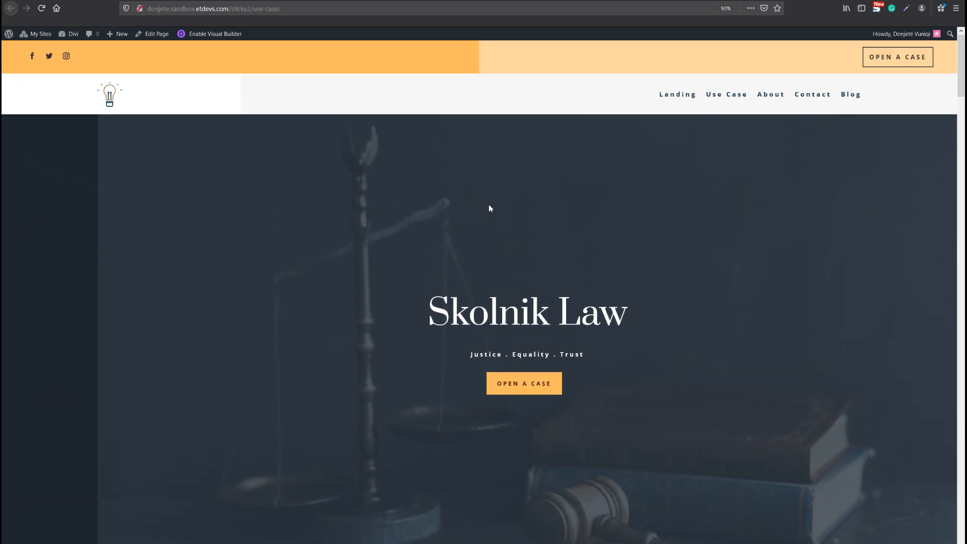